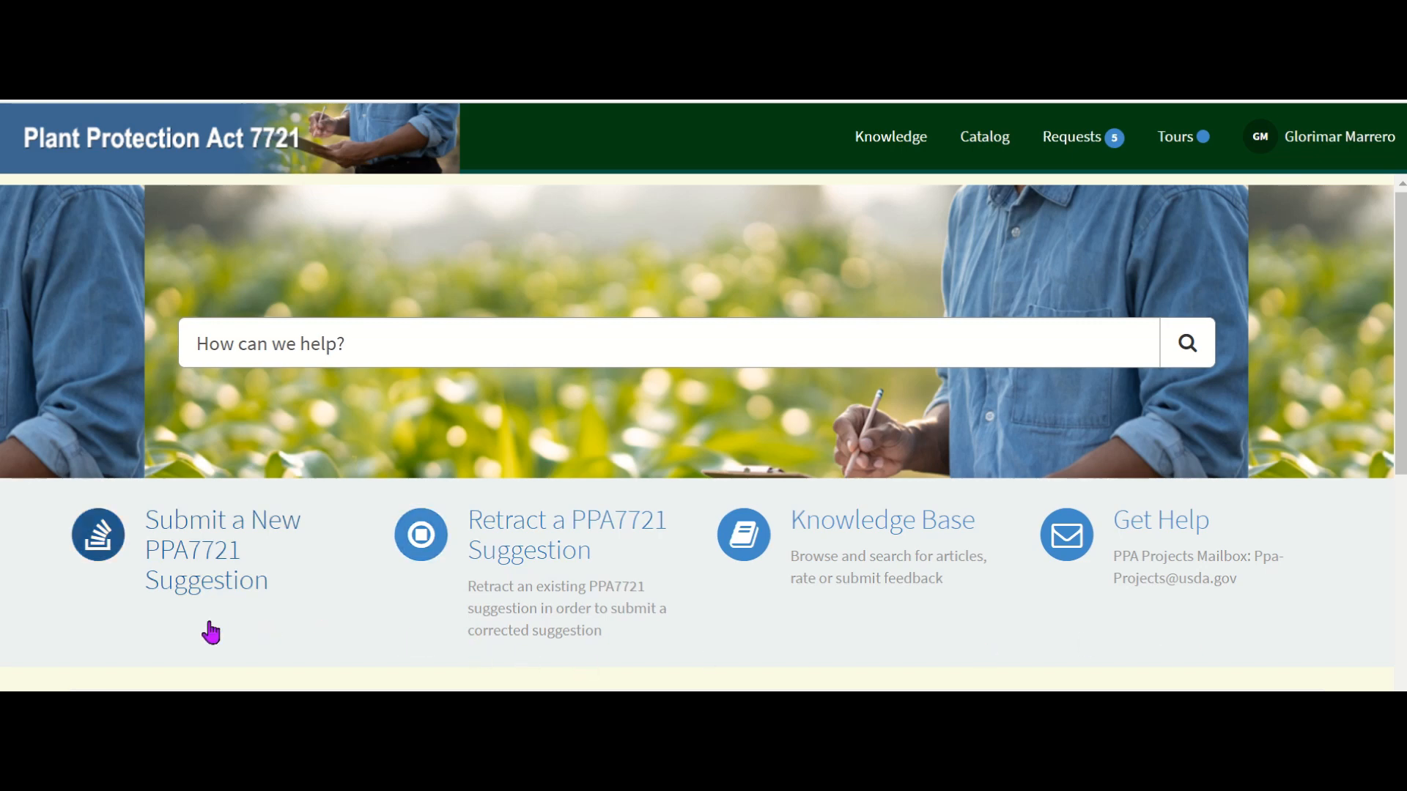
- Open a new PPA7721 suggestion form and enter USDA APHIS as the cooperator organization
{"action": "left_click", "coordinate": [236, 543]}
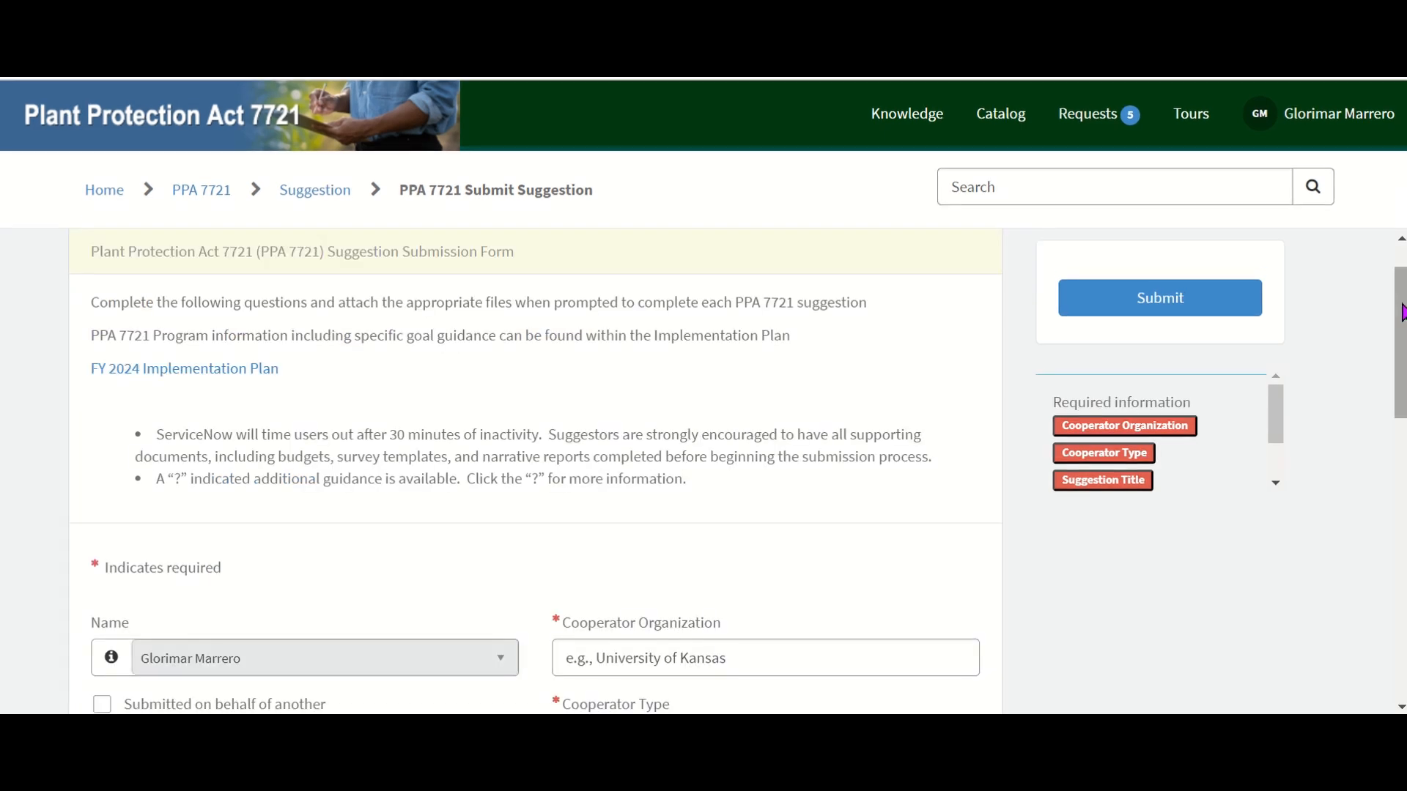
{"action": "left_click_drag", "start_coordinate": [1401, 313], "coordinate": [1394, 399]}
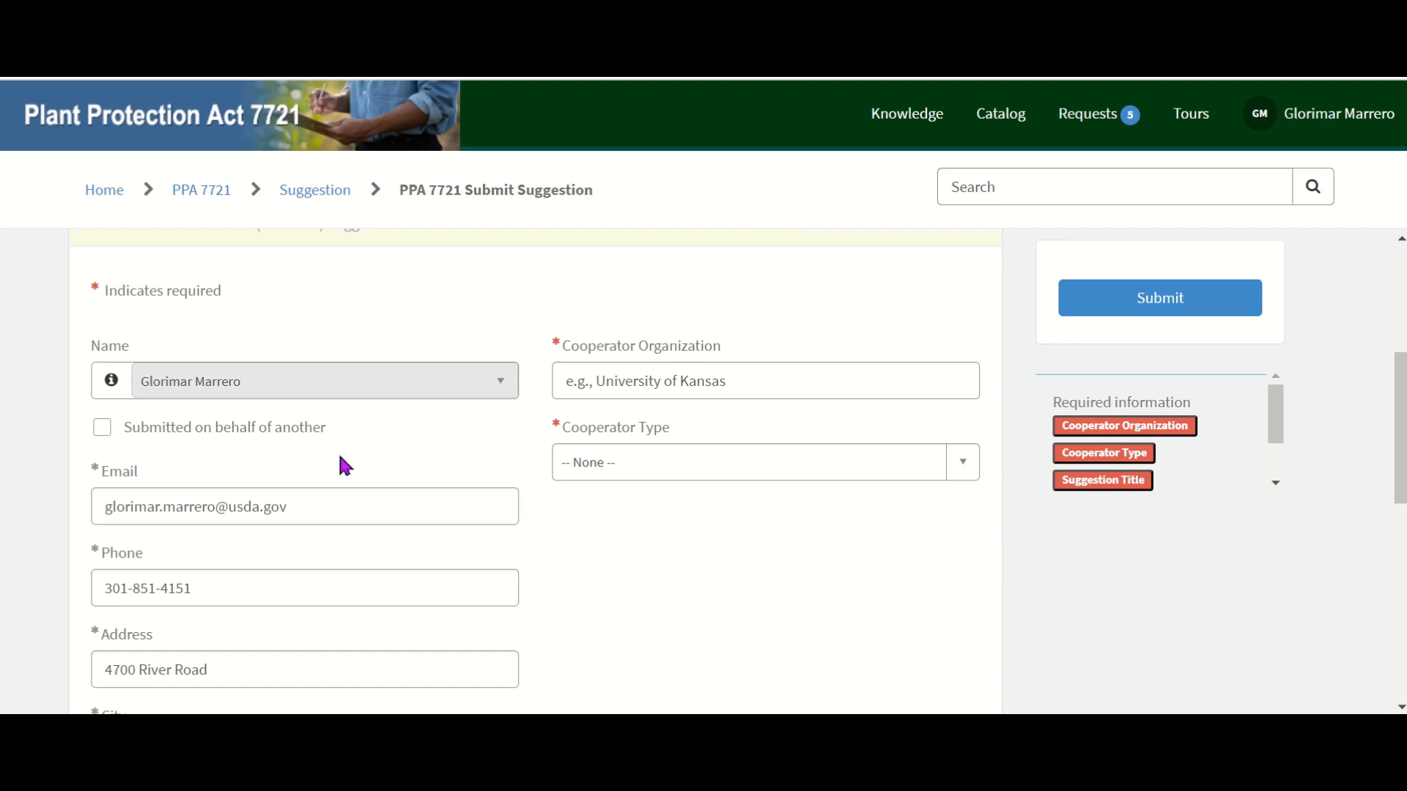
{"action": "left_click", "coordinate": [103, 429]}
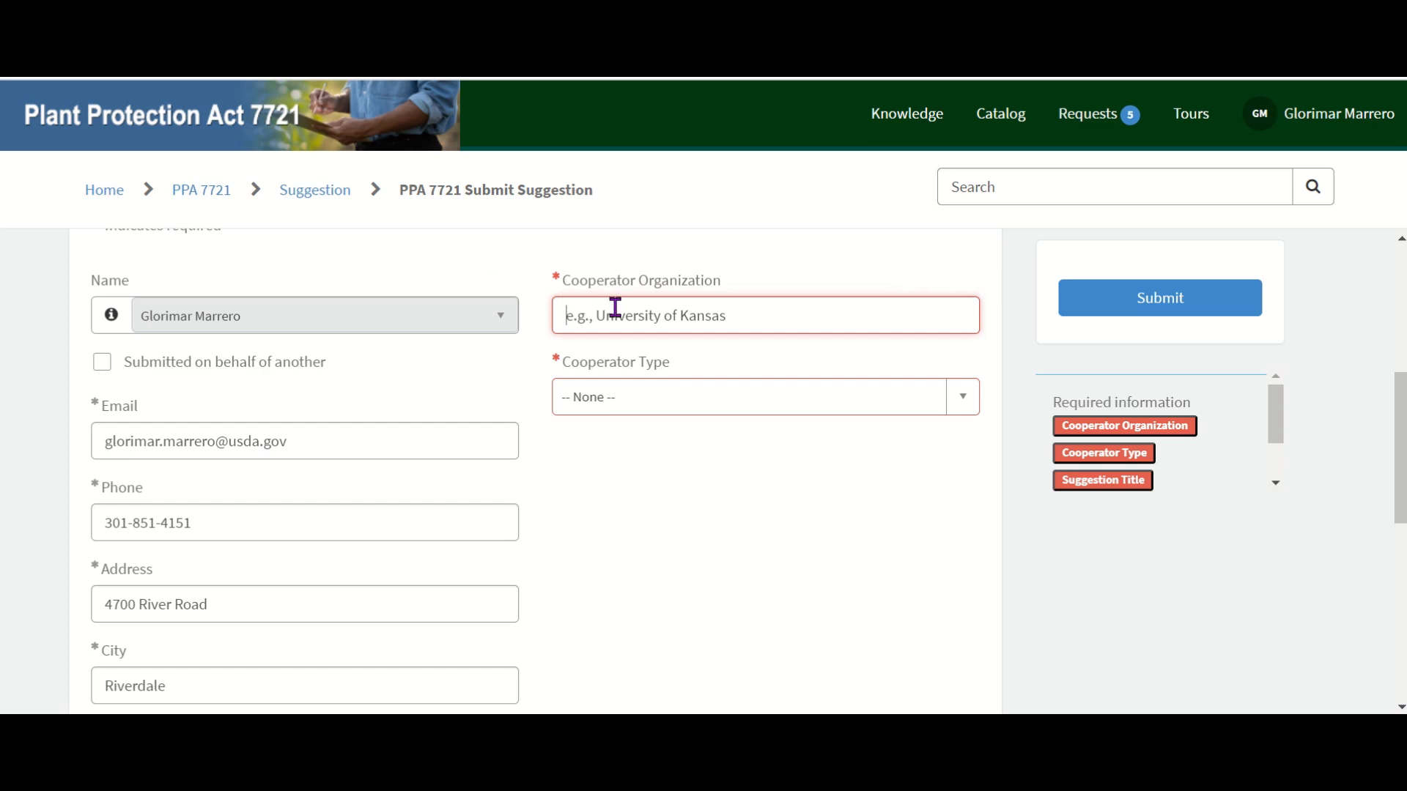
{"action": "type", "text": "USDA APHIS"}
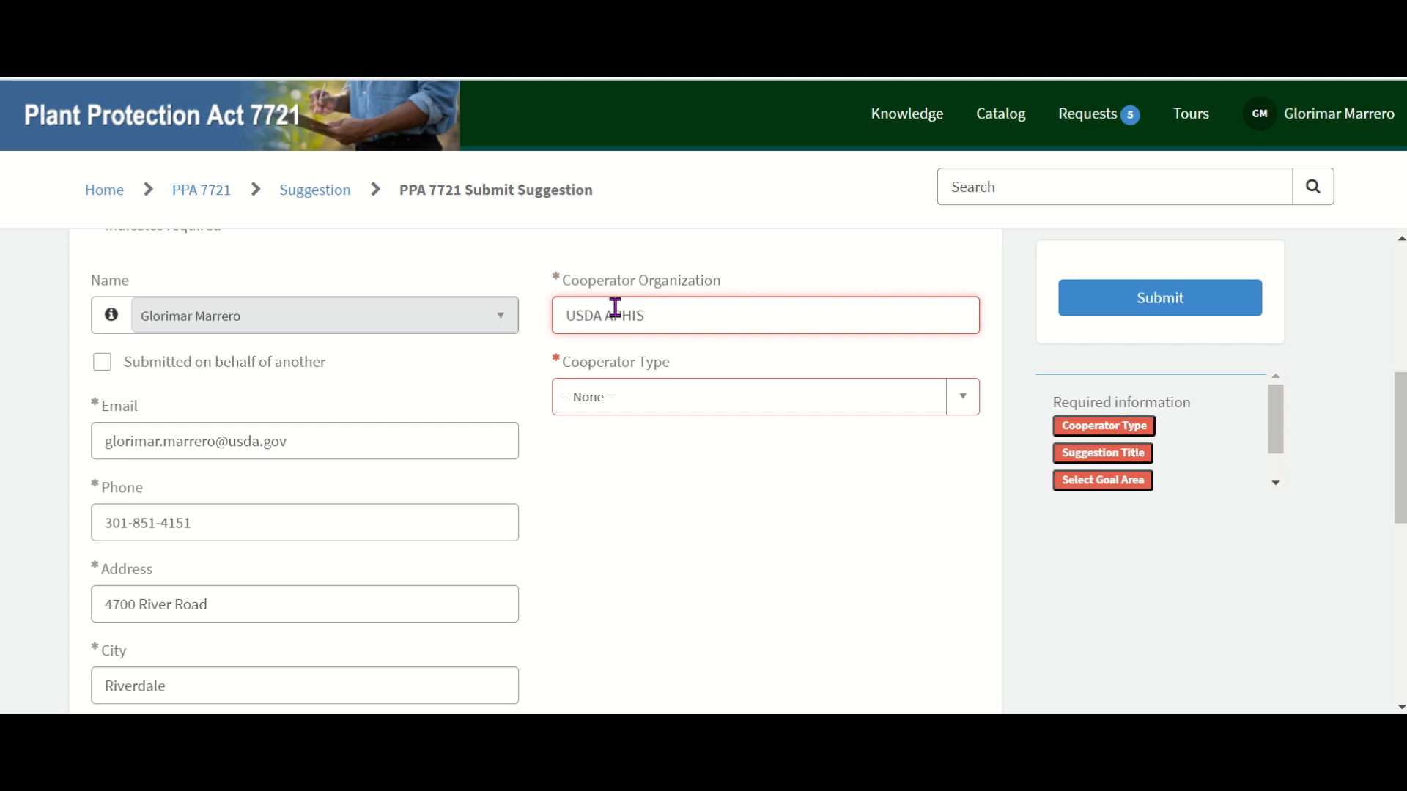
- Set the Cooperator Type to Academia after reviewing the available types
{"action": "left_click", "coordinate": [973, 402]}
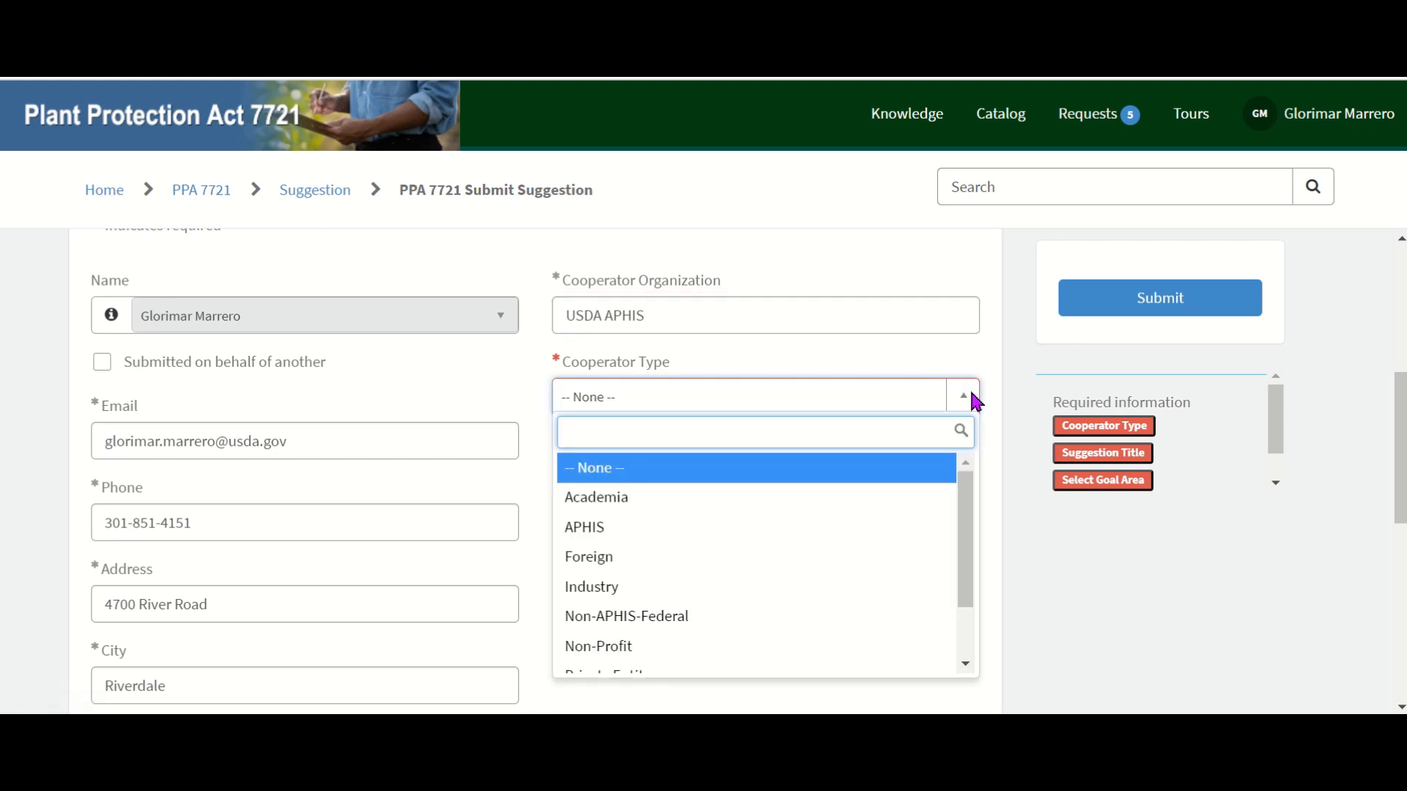
{"action": "left_click_drag", "start_coordinate": [966, 484], "coordinate": [971, 557]}
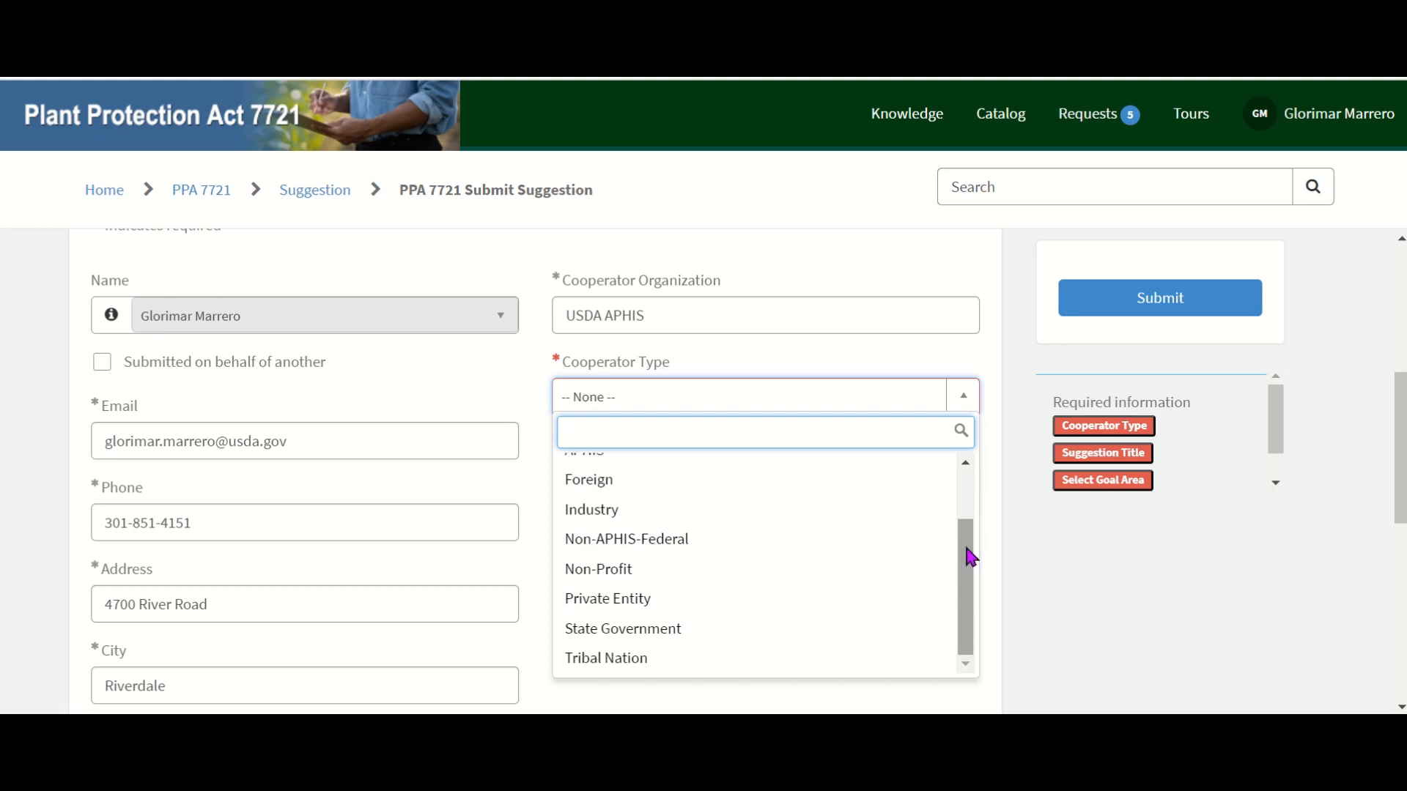
{"action": "left_click_drag", "start_coordinate": [971, 557], "coordinate": [964, 488]}
{"action": "left_click", "coordinate": [906, 501]}
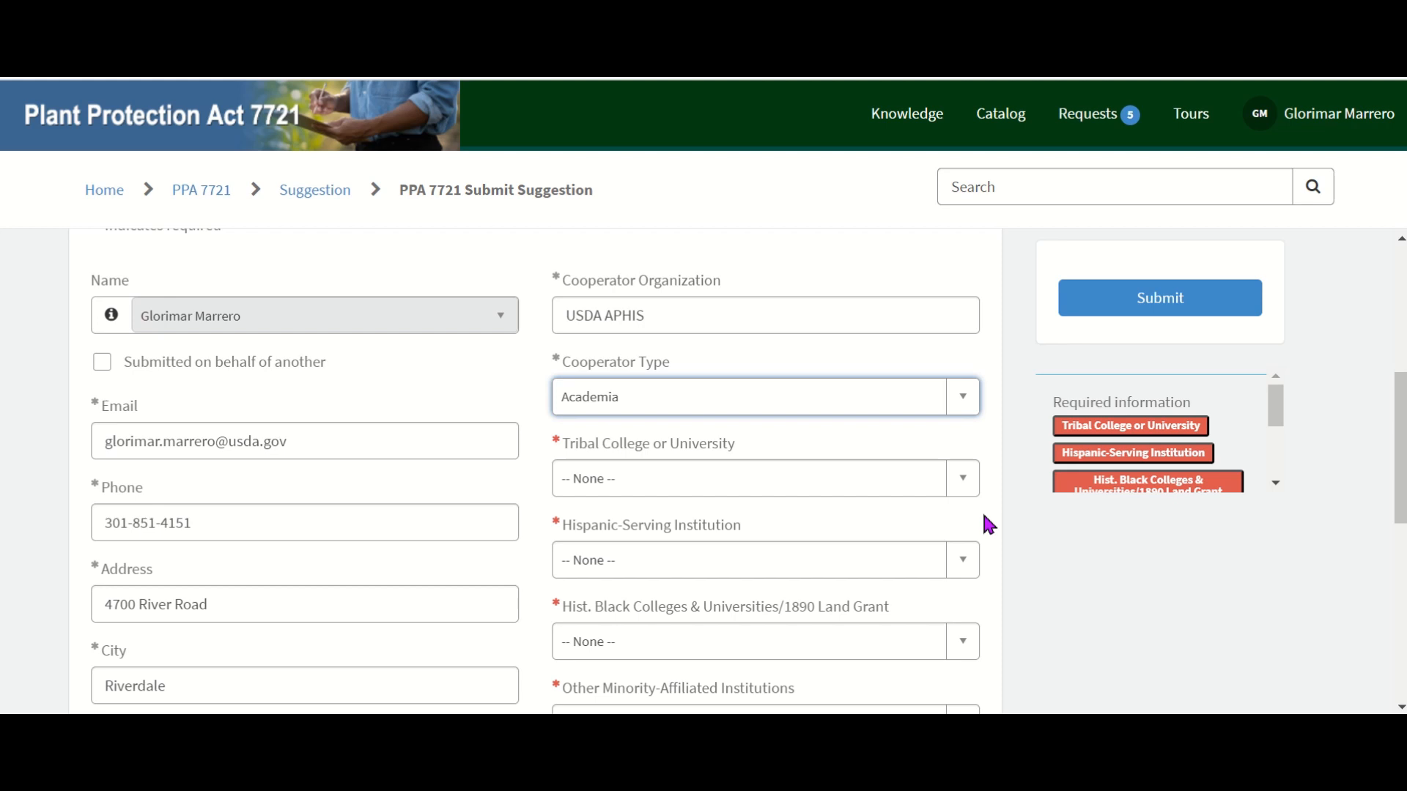
- Enter "This is only a test" as the suggestion title
{"action": "left_click_drag", "start_coordinate": [1400, 386], "coordinate": [1399, 437]}
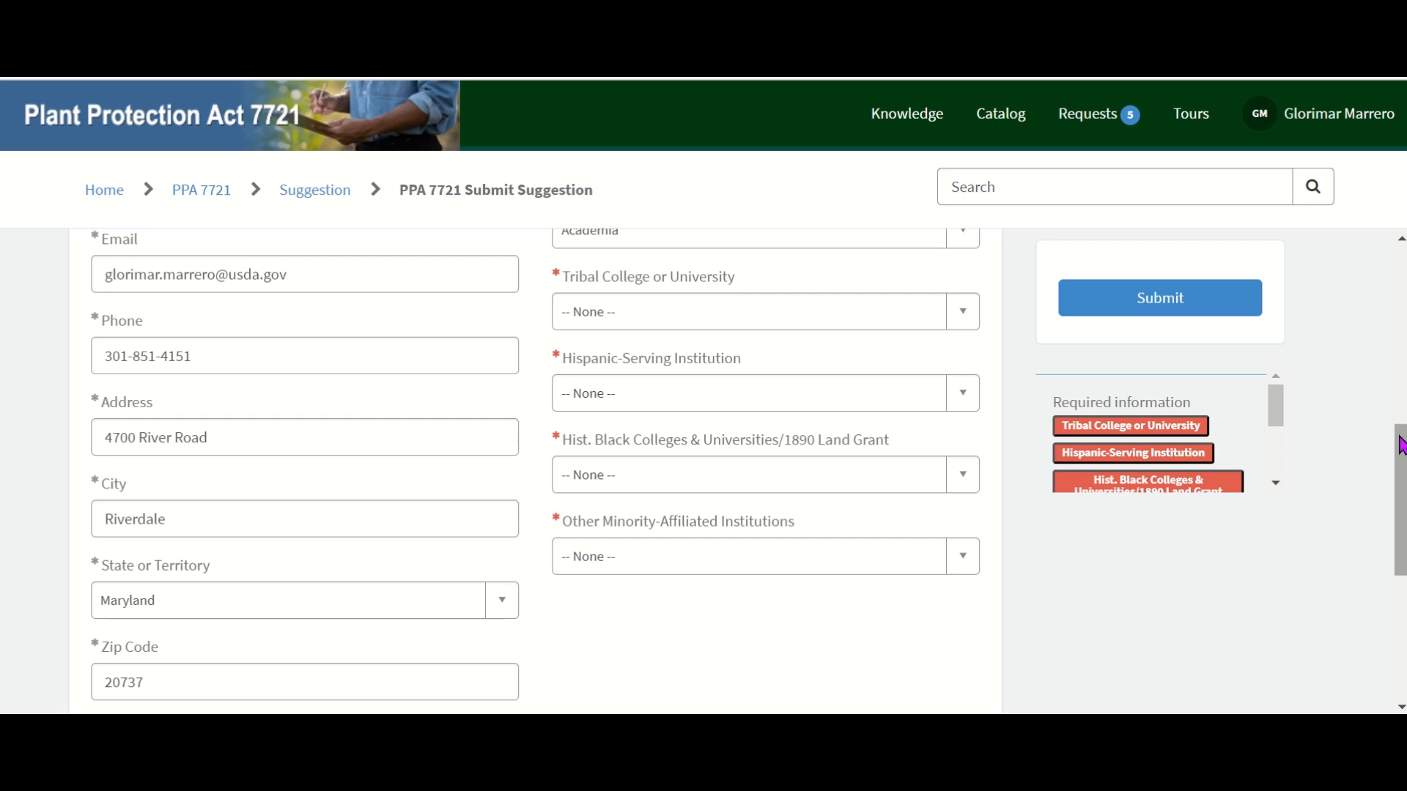
{"action": "left_click_drag", "start_coordinate": [1400, 437], "coordinate": [1400, 498]}
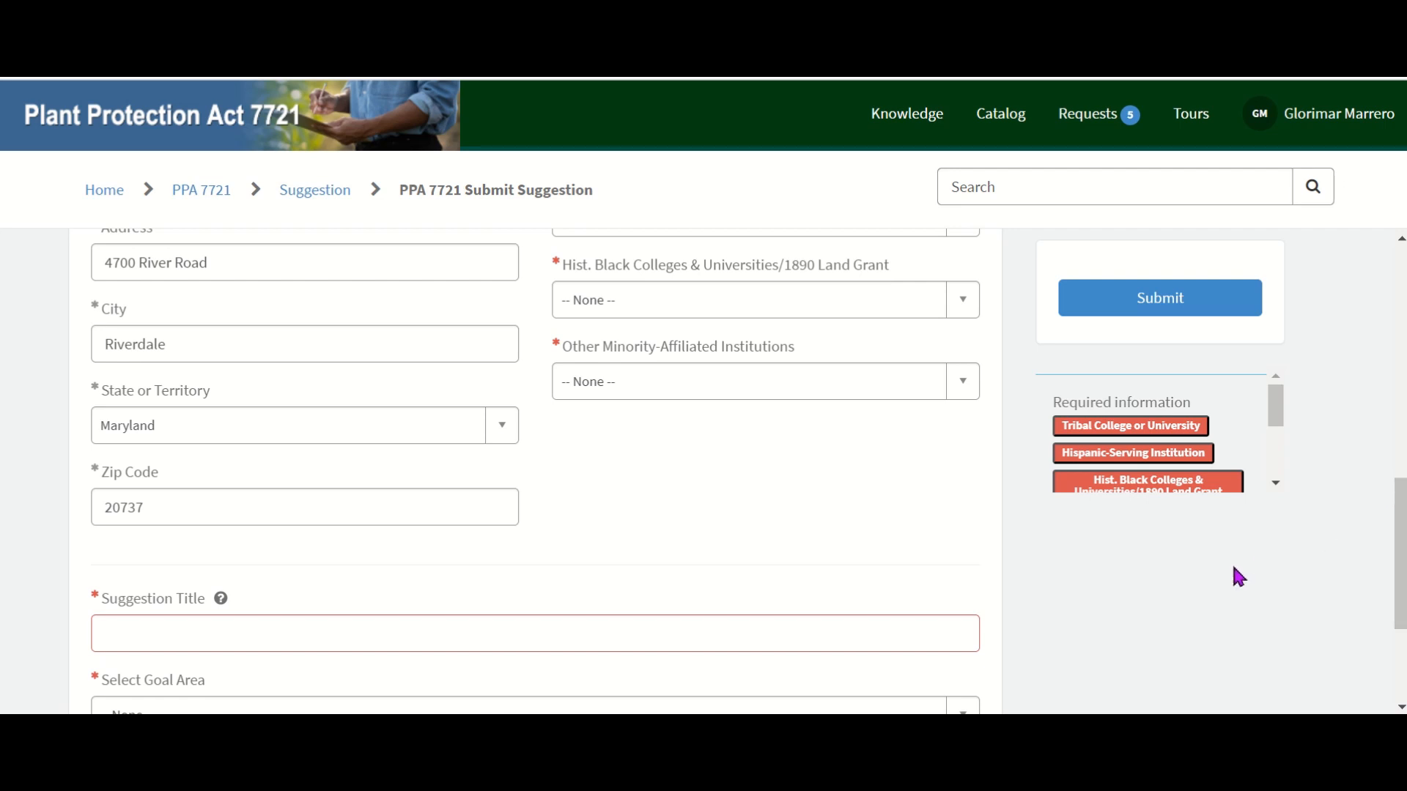
{"action": "left_click", "coordinate": [618, 636]}
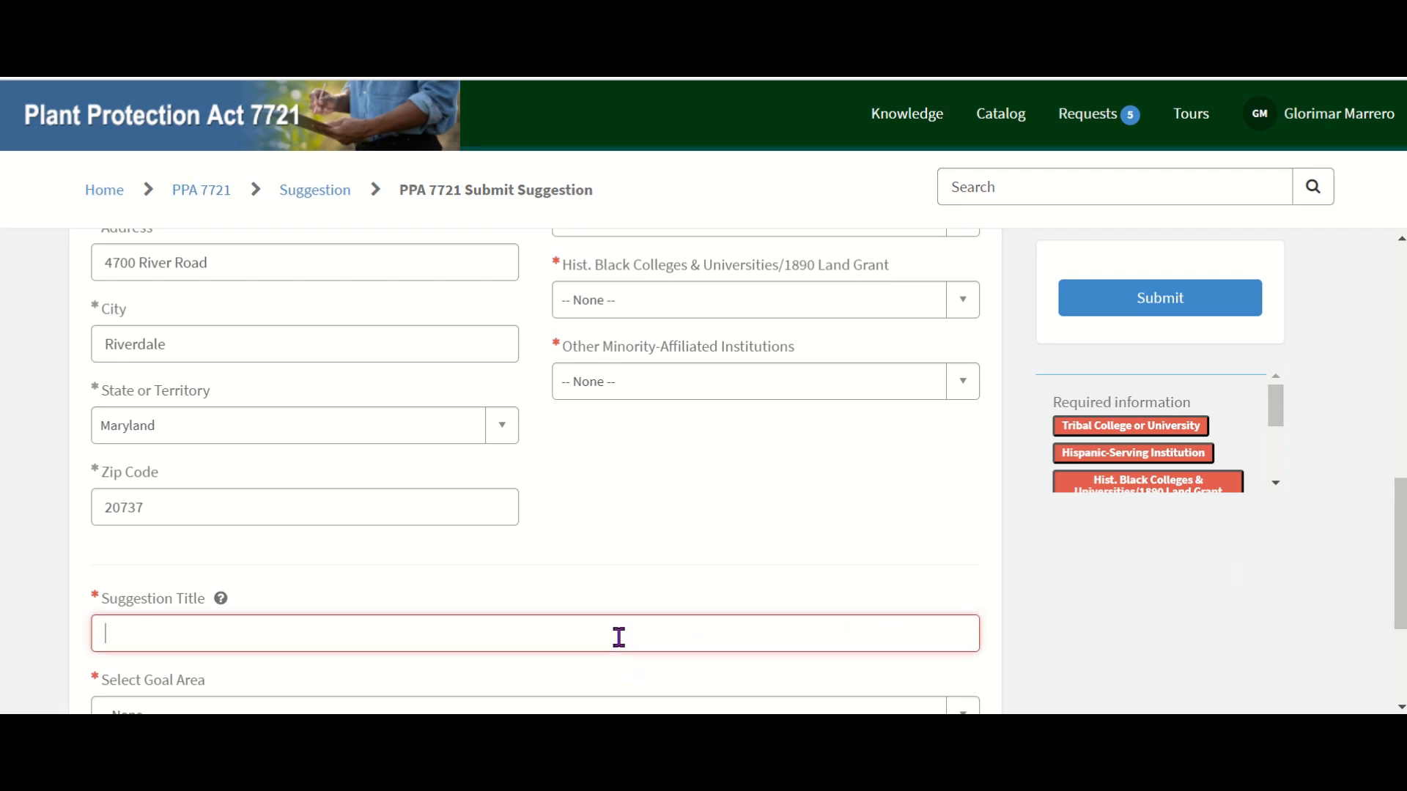
{"action": "type", "text": "This is only a test"}
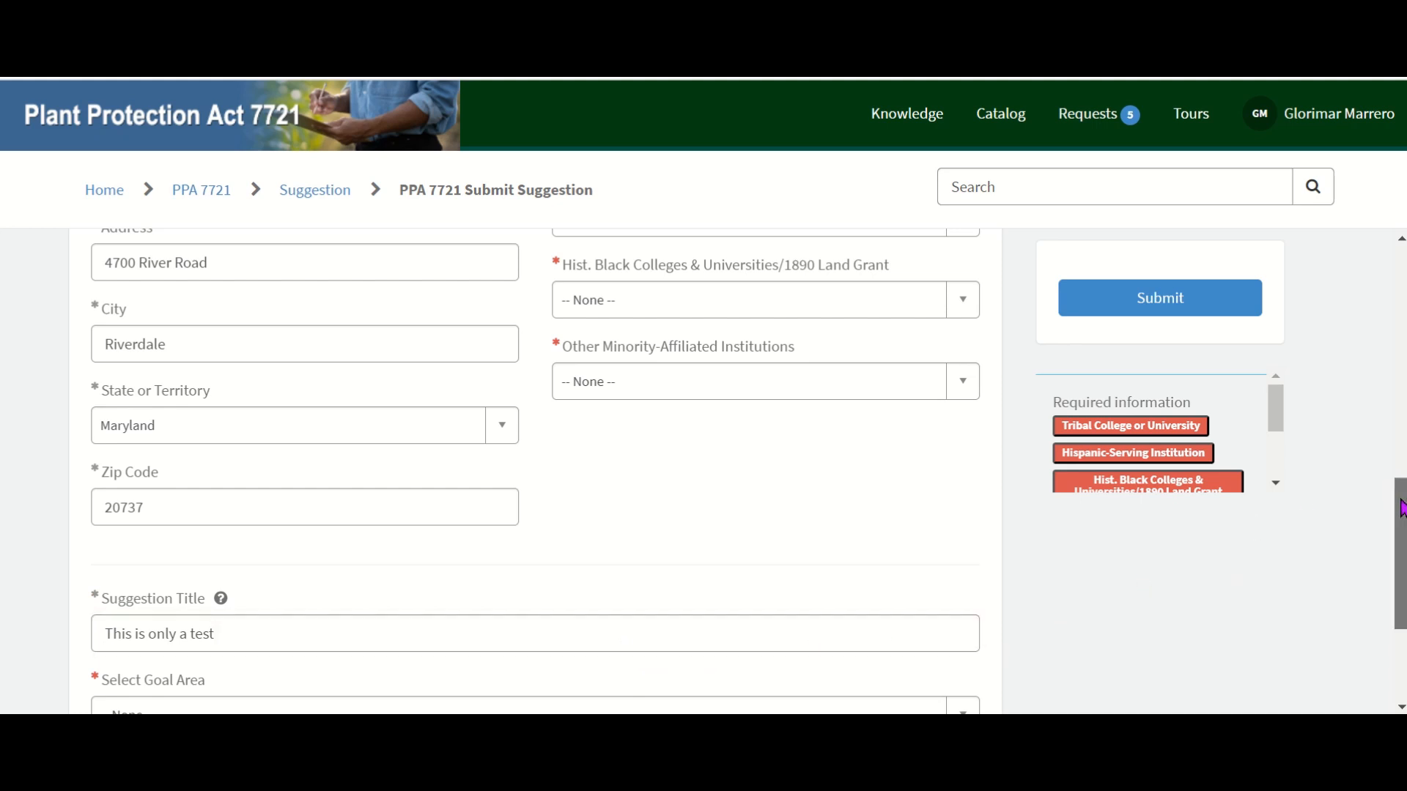
- Select "1S - Survey" as the goal area for the suggestion
{"action": "scroll", "coordinate": [1401, 508], "scroll_direction": "down", "scroll_amount": 2}
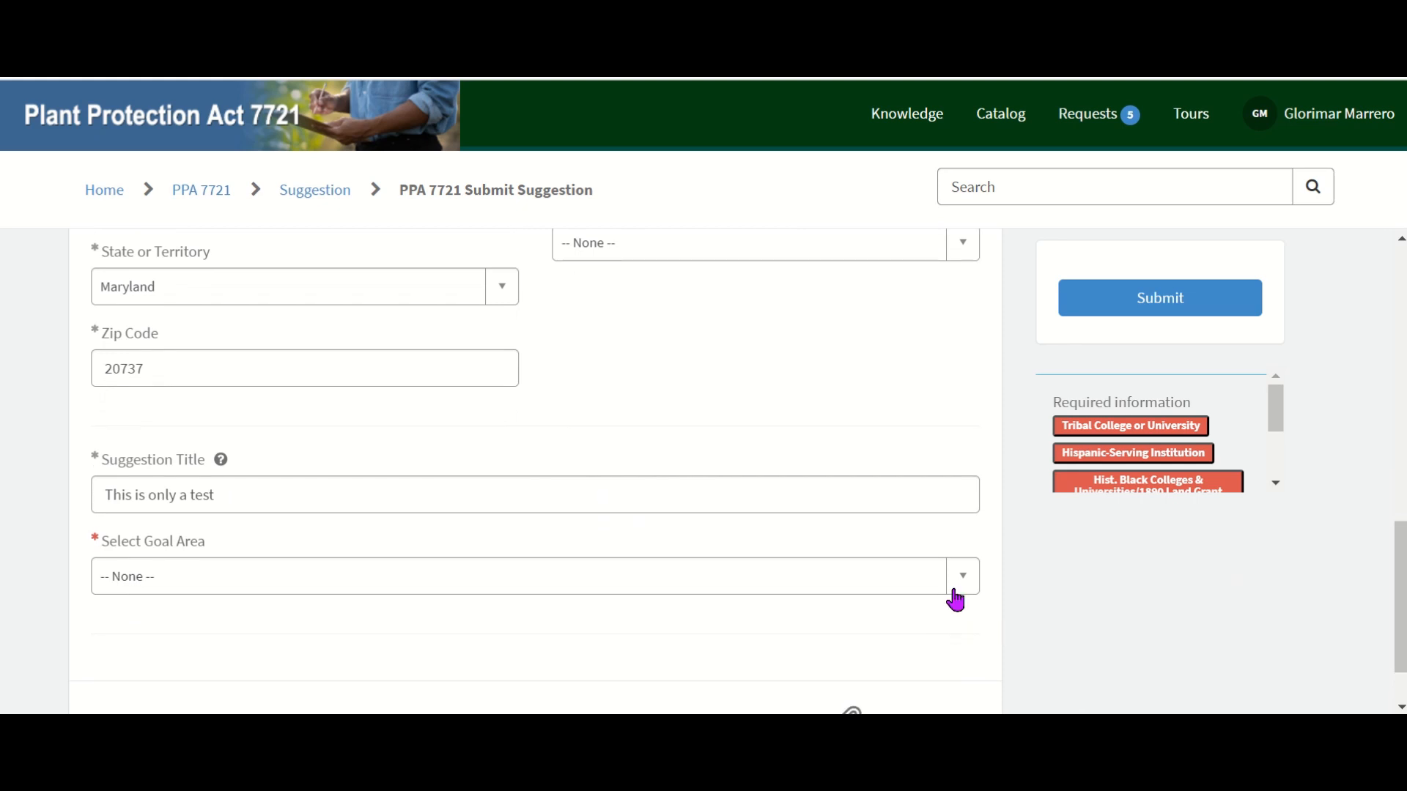
{"action": "left_click", "coordinate": [959, 579]}
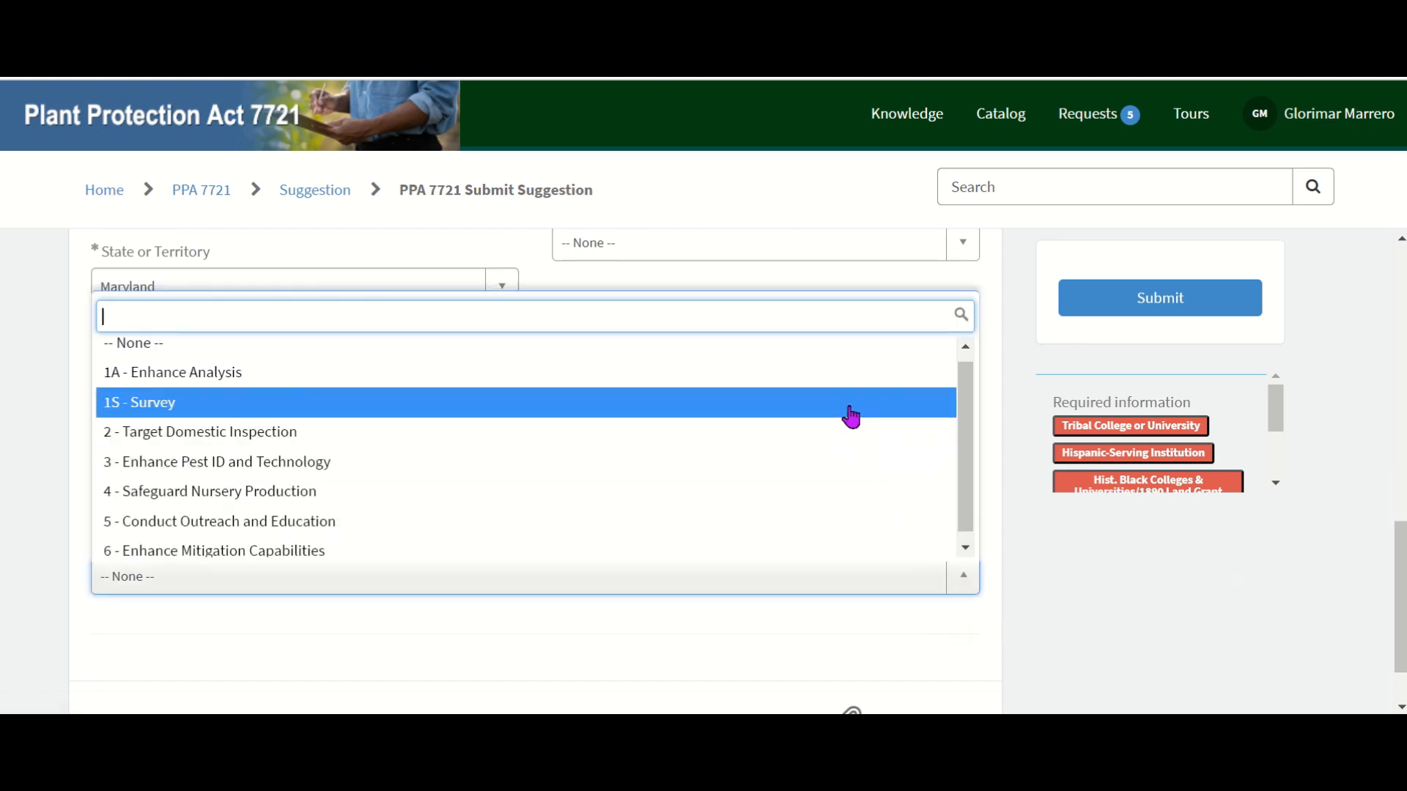
{"action": "left_click", "coordinate": [850, 402]}
- Answer Yes to whether the suggestion meets strategy 1 of Goal 1S
{"action": "left_click_drag", "start_coordinate": [1398, 354], "coordinate": [1398, 373]}
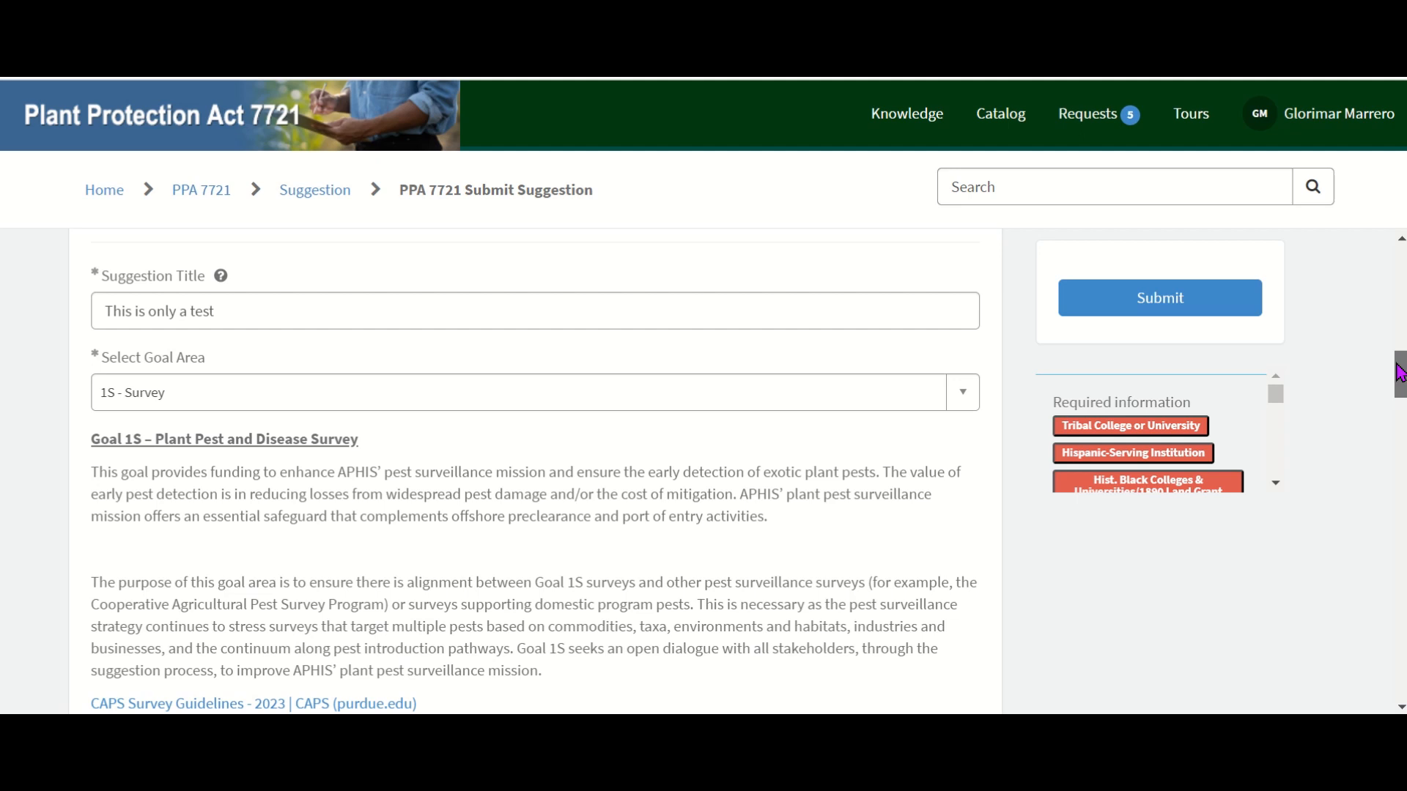
{"action": "left_click_drag", "start_coordinate": [1400, 374], "coordinate": [1400, 405]}
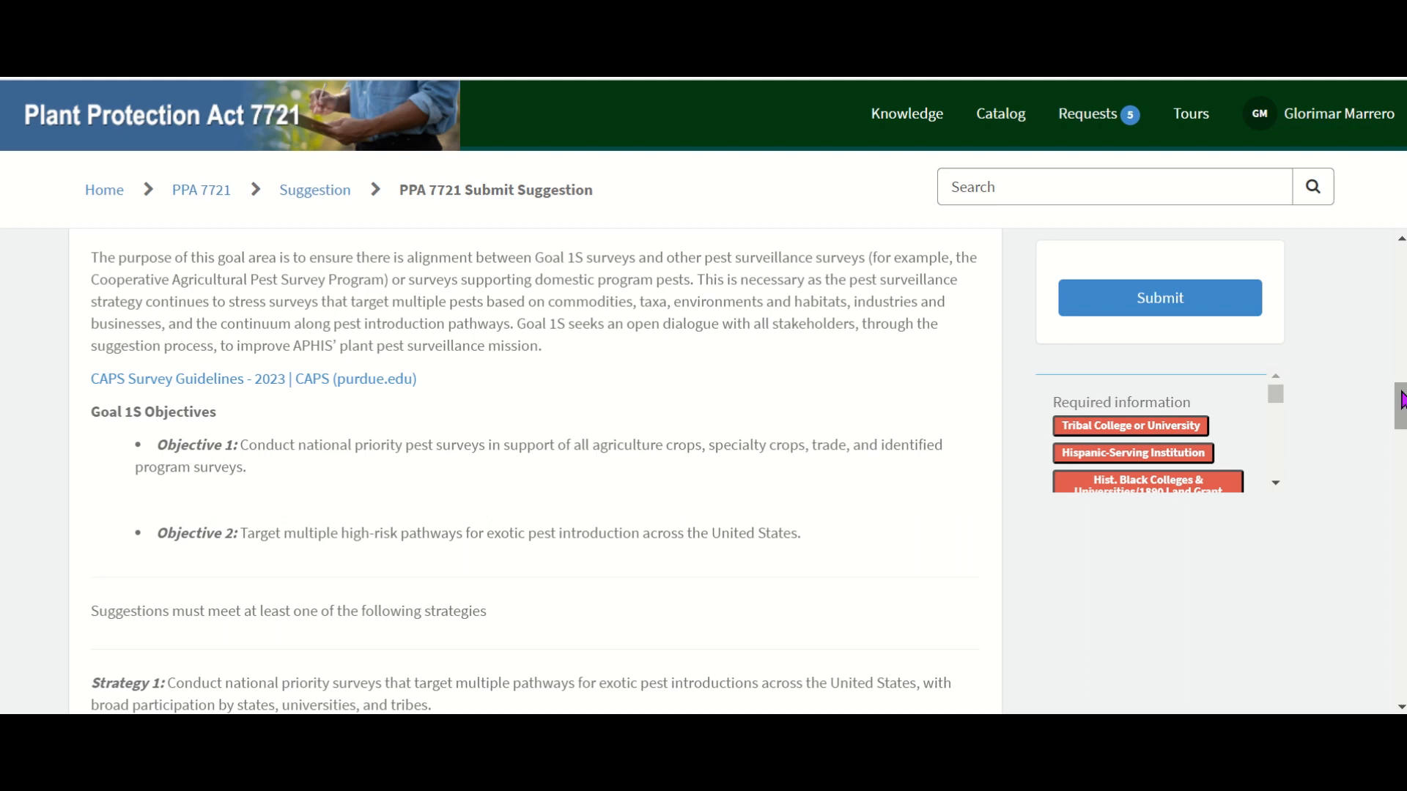
{"action": "left_click_drag", "start_coordinate": [1399, 406], "coordinate": [1402, 440]}
{"action": "left_click", "coordinate": [963, 443]}
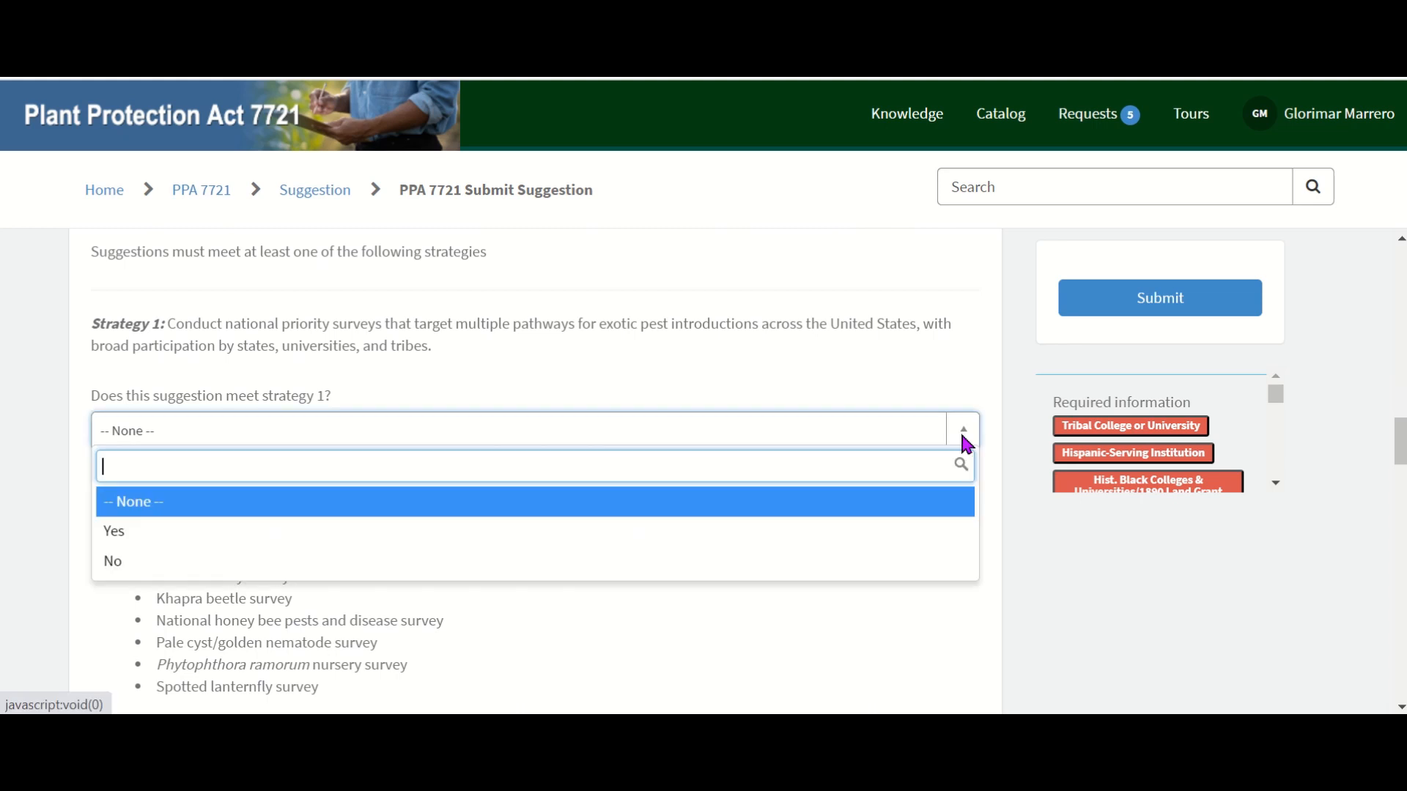
{"action": "left_click", "coordinate": [942, 534]}
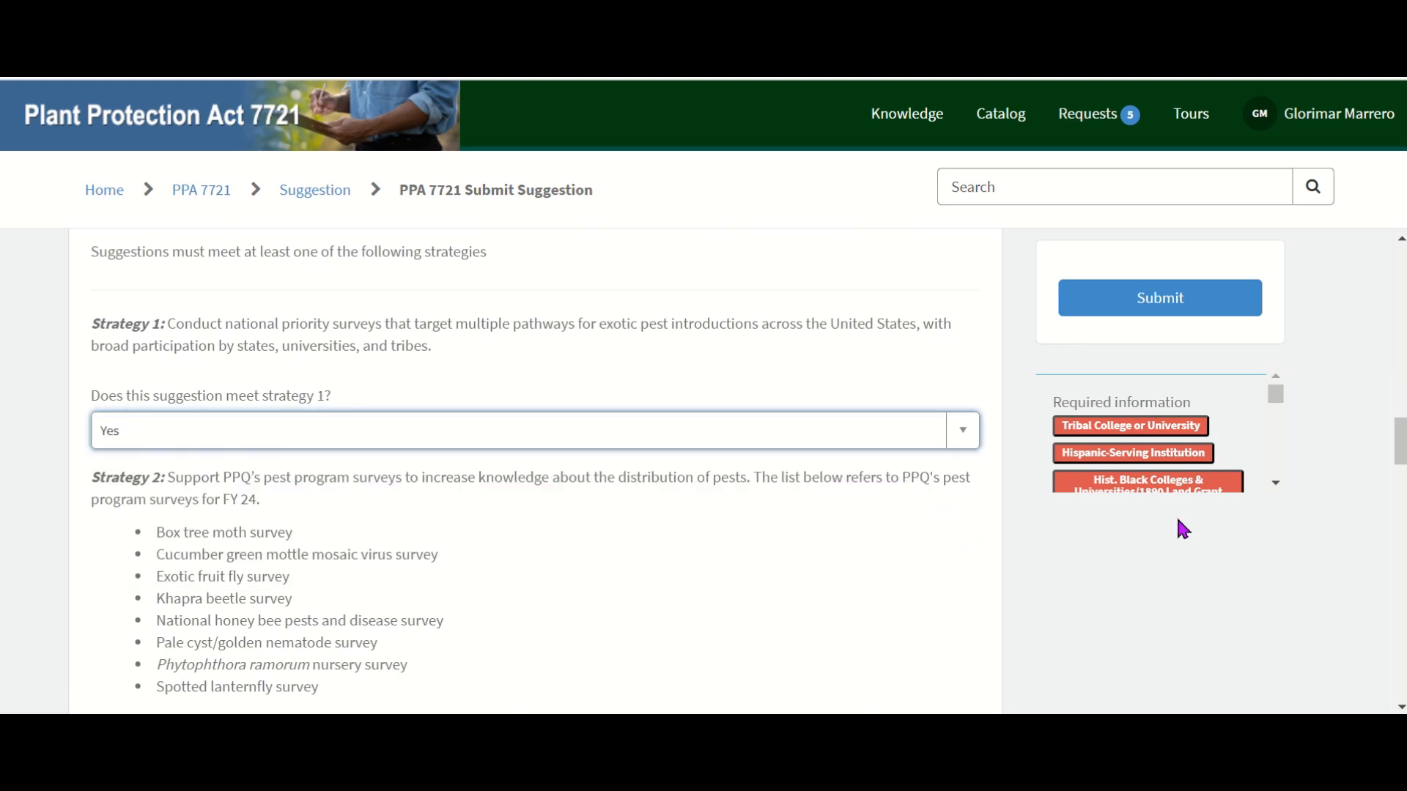
- Answer No to whether the suggestion meets strategy 2, supporting PPQ's pest program surveys
{"action": "left_click_drag", "start_coordinate": [1399, 439], "coordinate": [1392, 461]}
{"action": "left_click", "coordinate": [964, 569]}
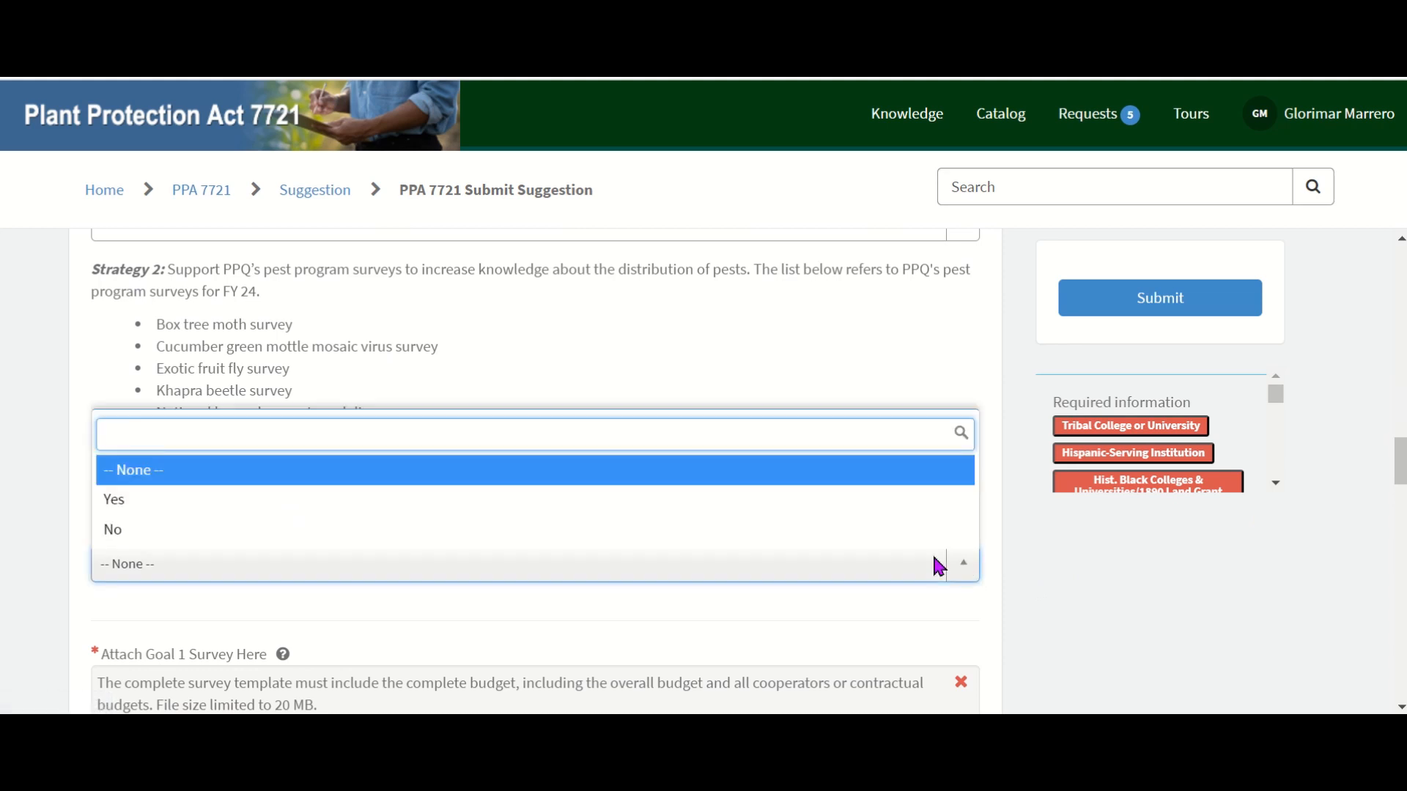
{"action": "left_click", "coordinate": [902, 531]}
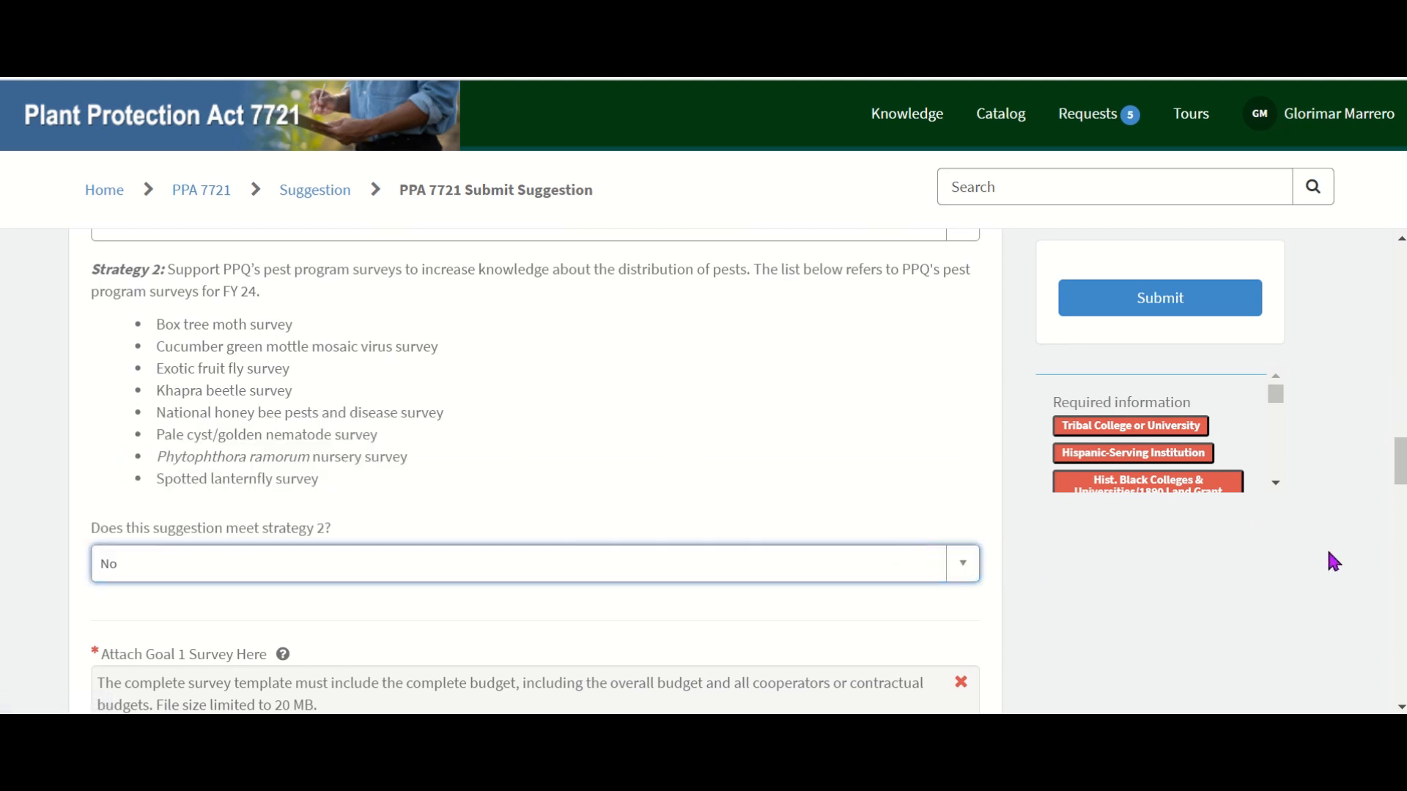
- Change the strategy 1 answer to No
{"action": "left_click_drag", "start_coordinate": [1399, 466], "coordinate": [1398, 456]}
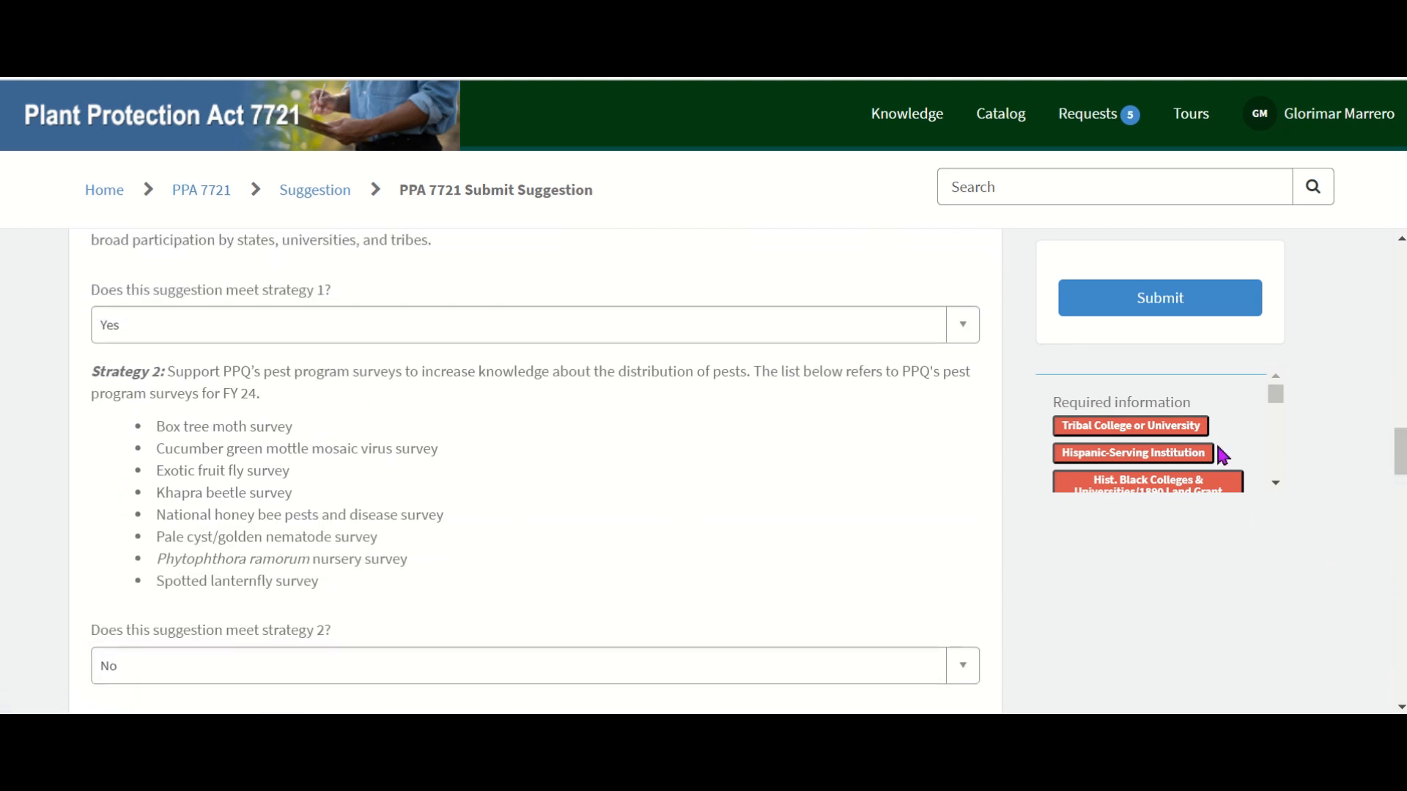
{"action": "left_click", "coordinate": [966, 326]}
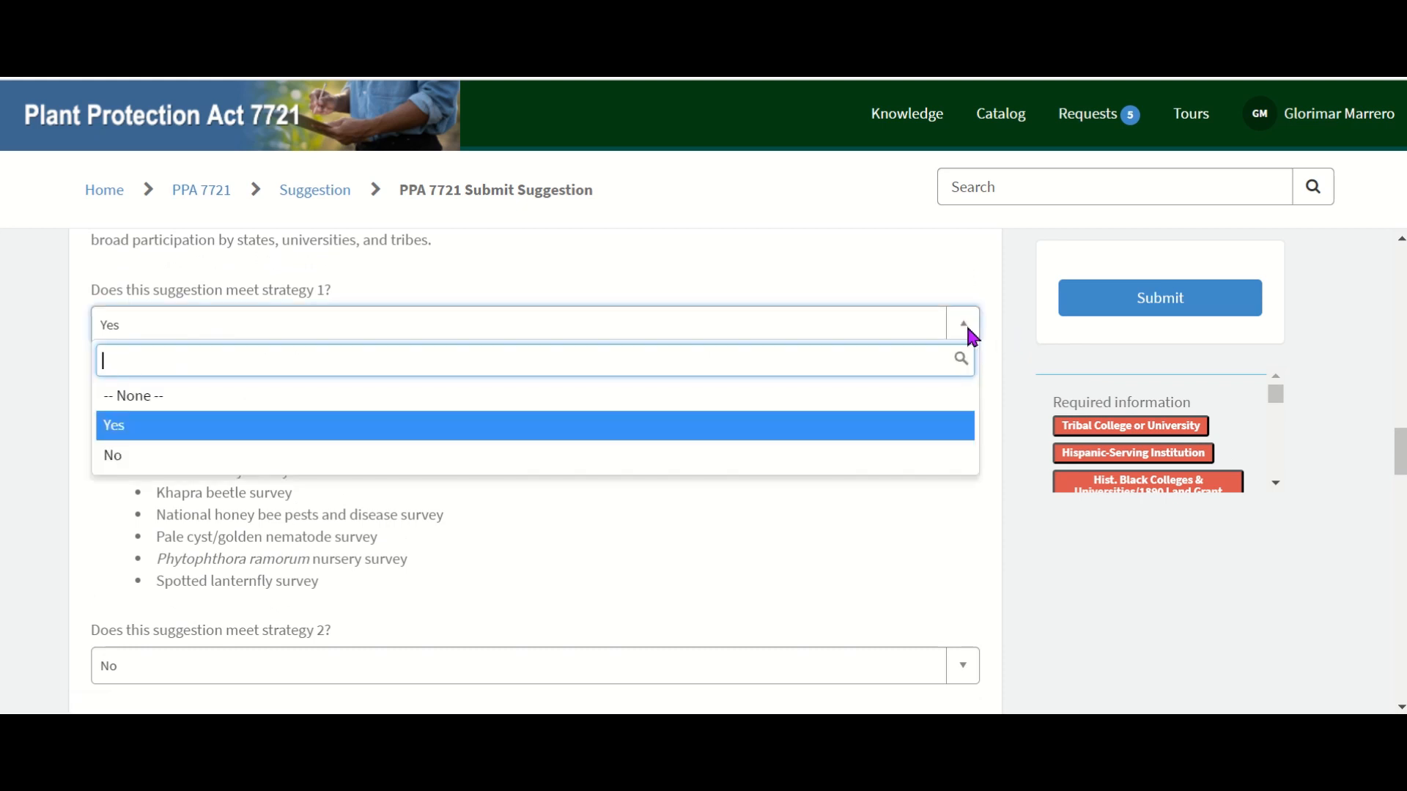
{"action": "left_click", "coordinate": [925, 454]}
- Upload the FY2024 Goal 1S Template file from the Desktop as the Goal 1 survey attachment, and delete the uploaded file
{"action": "scroll", "coordinate": [1239, 513], "scroll_direction": "down", "scroll_amount": 3}
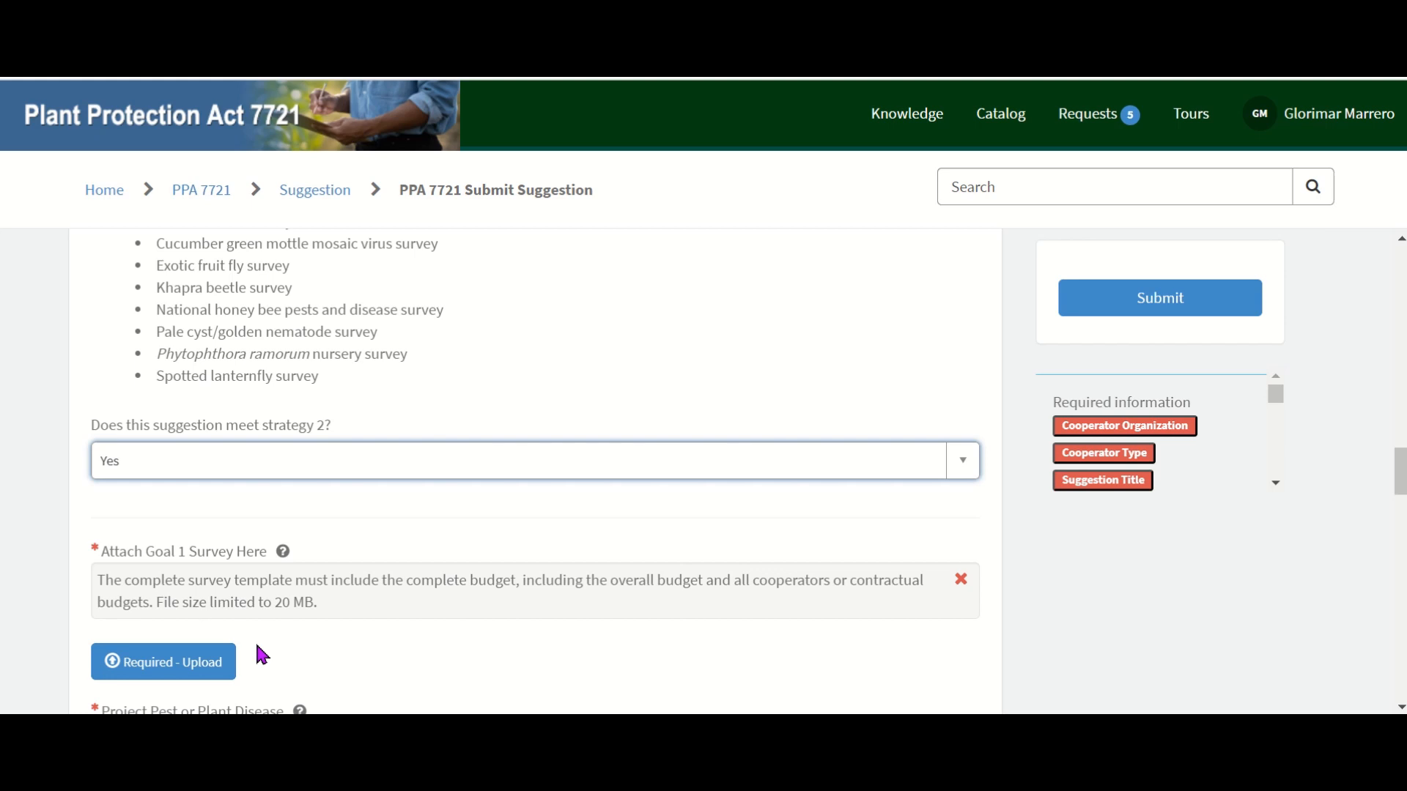
{"action": "left_click", "coordinate": [206, 658]}
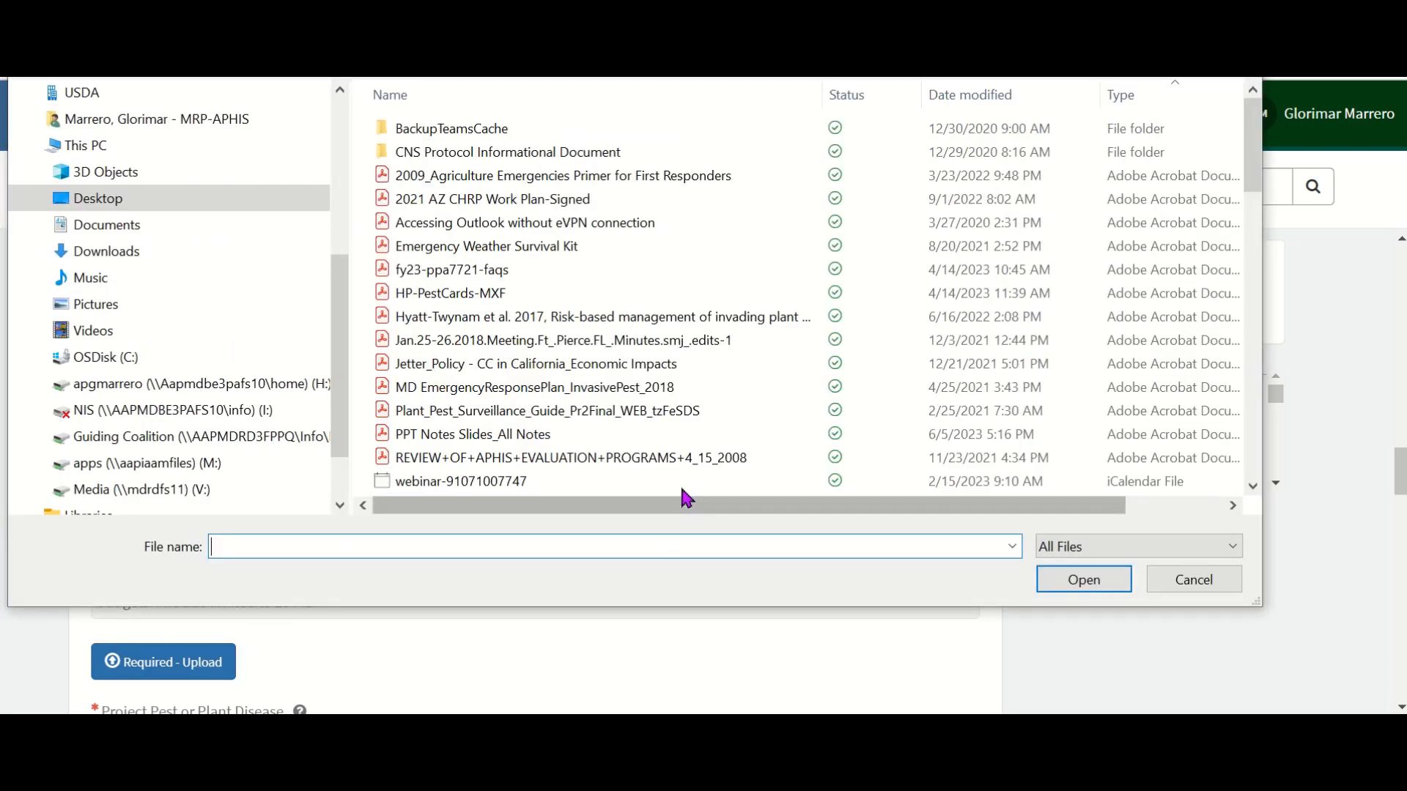
{"action": "left_click_drag", "start_coordinate": [1249, 154], "coordinate": [1225, 276]}
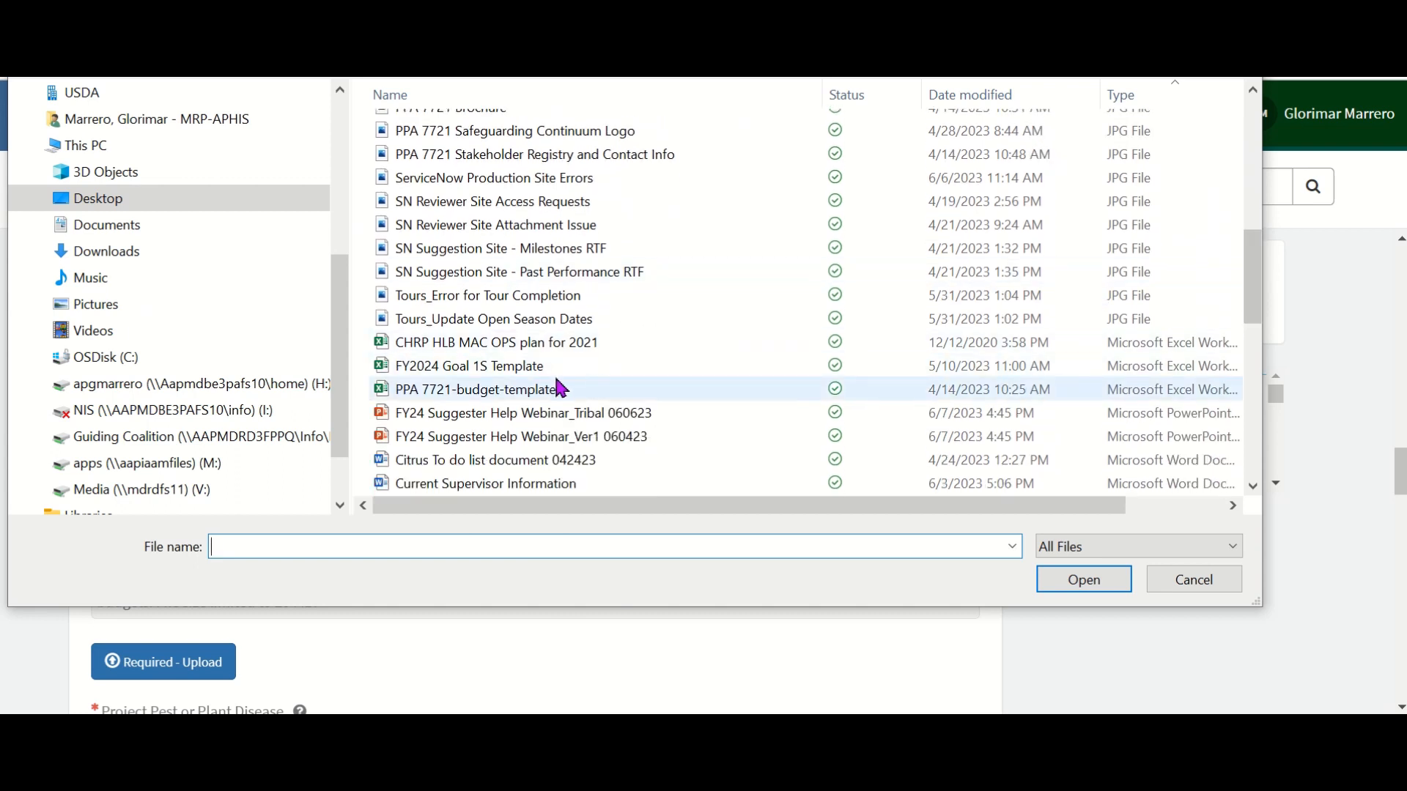
{"action": "left_click", "coordinate": [493, 367]}
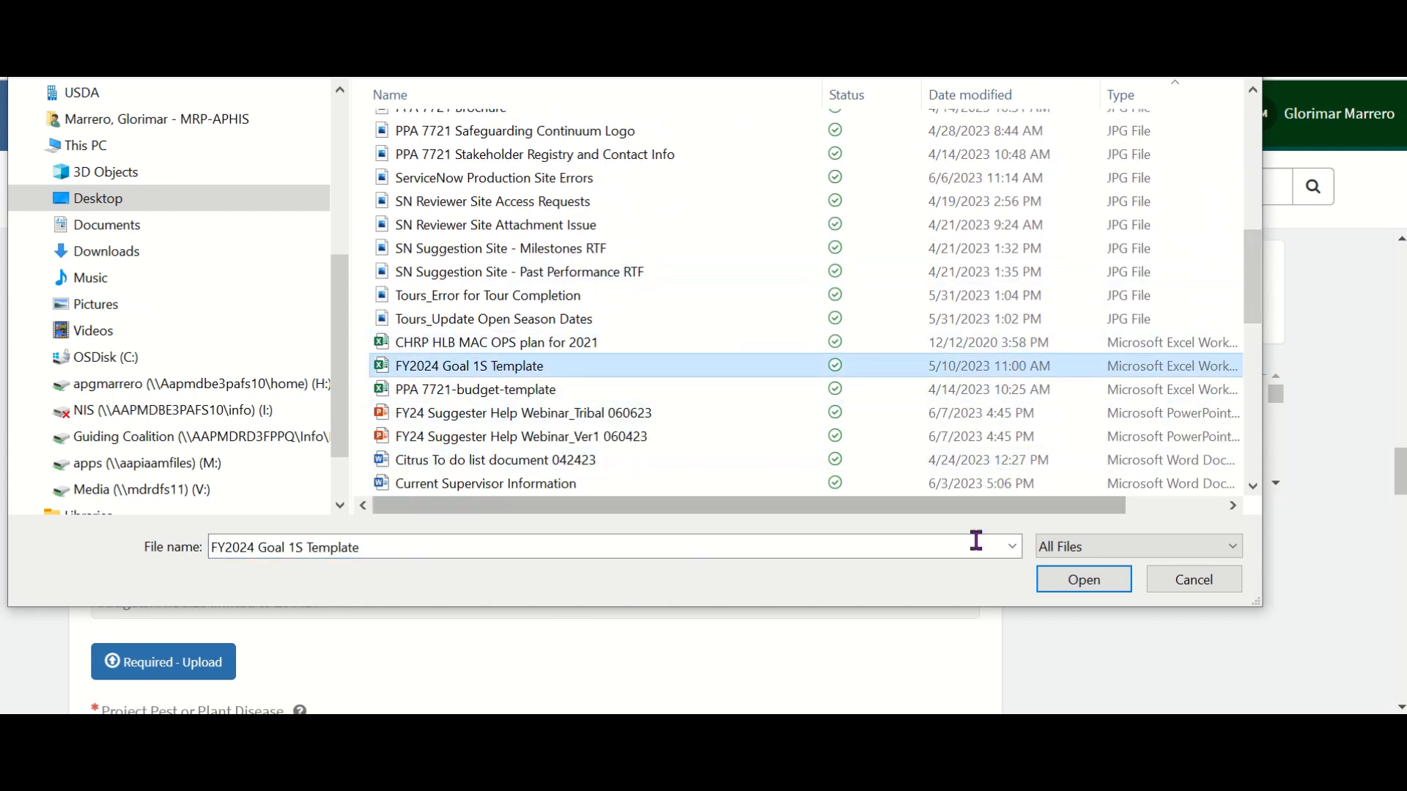
{"action": "left_click", "coordinate": [1083, 580]}
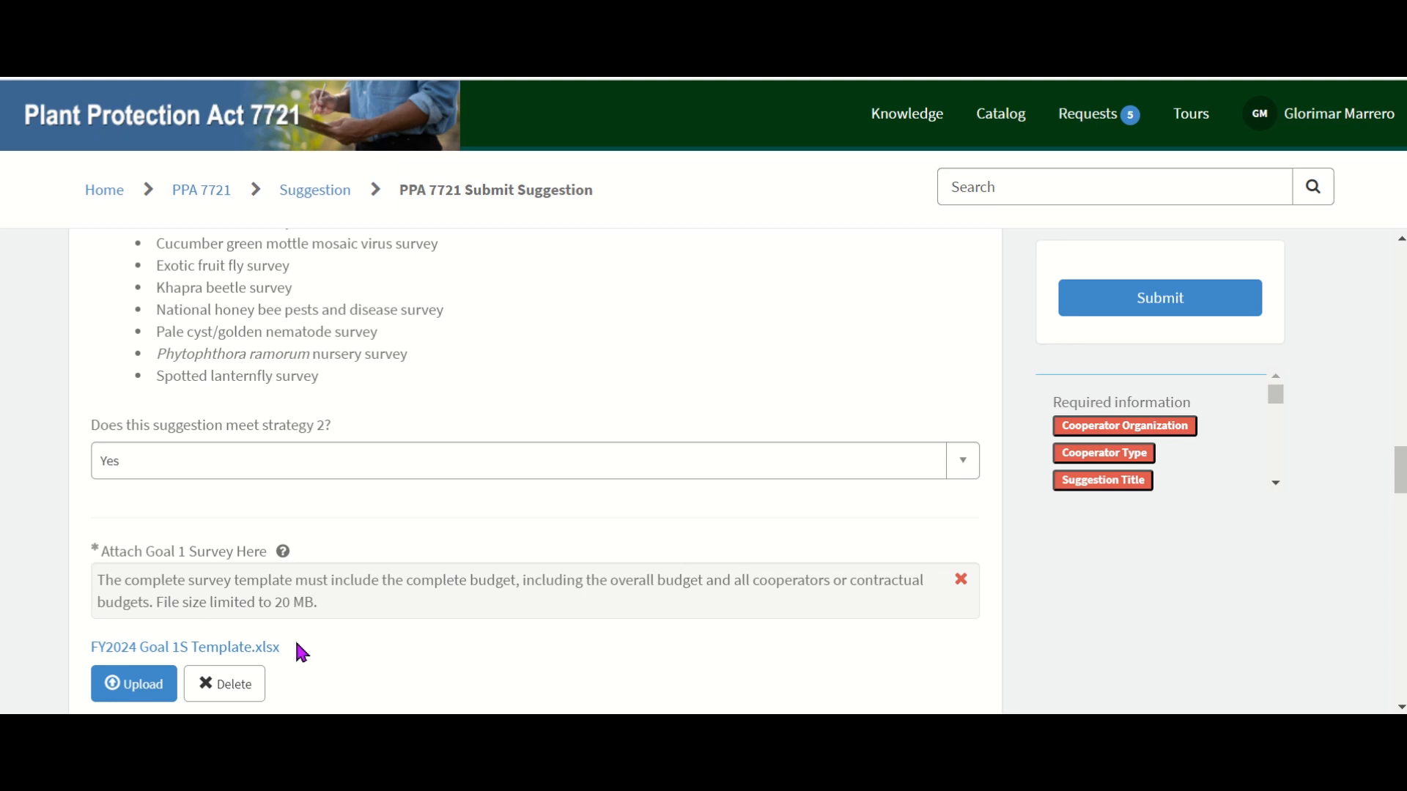
{"action": "left_click", "coordinate": [236, 688]}
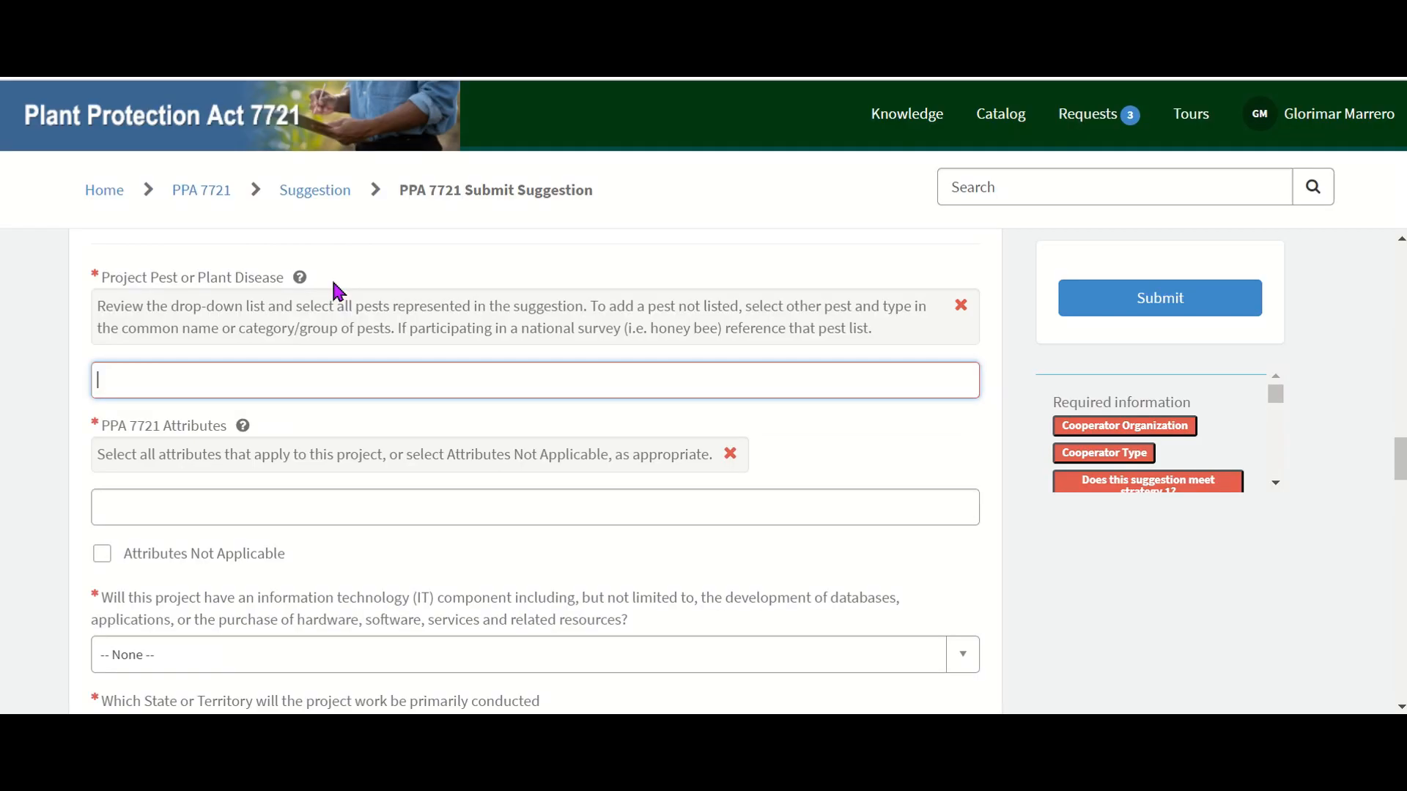
- Select Coconut Rhinoceros Beetle and Mollusks as the project pests
{"action": "left_click", "coordinate": [323, 373]}
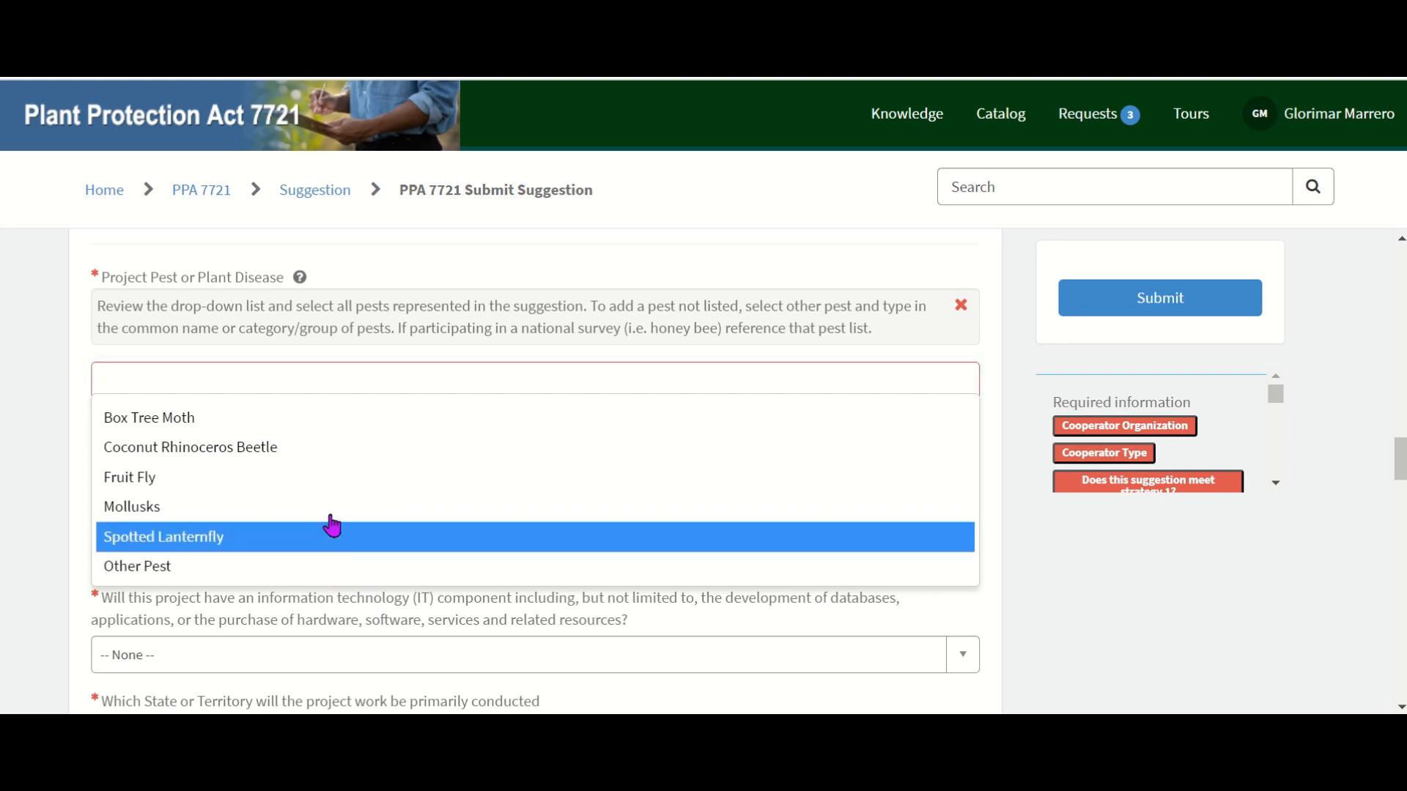
{"action": "left_click", "coordinate": [331, 450]}
{"action": "left_click", "coordinate": [341, 375]}
{"action": "left_click", "coordinate": [345, 479]}
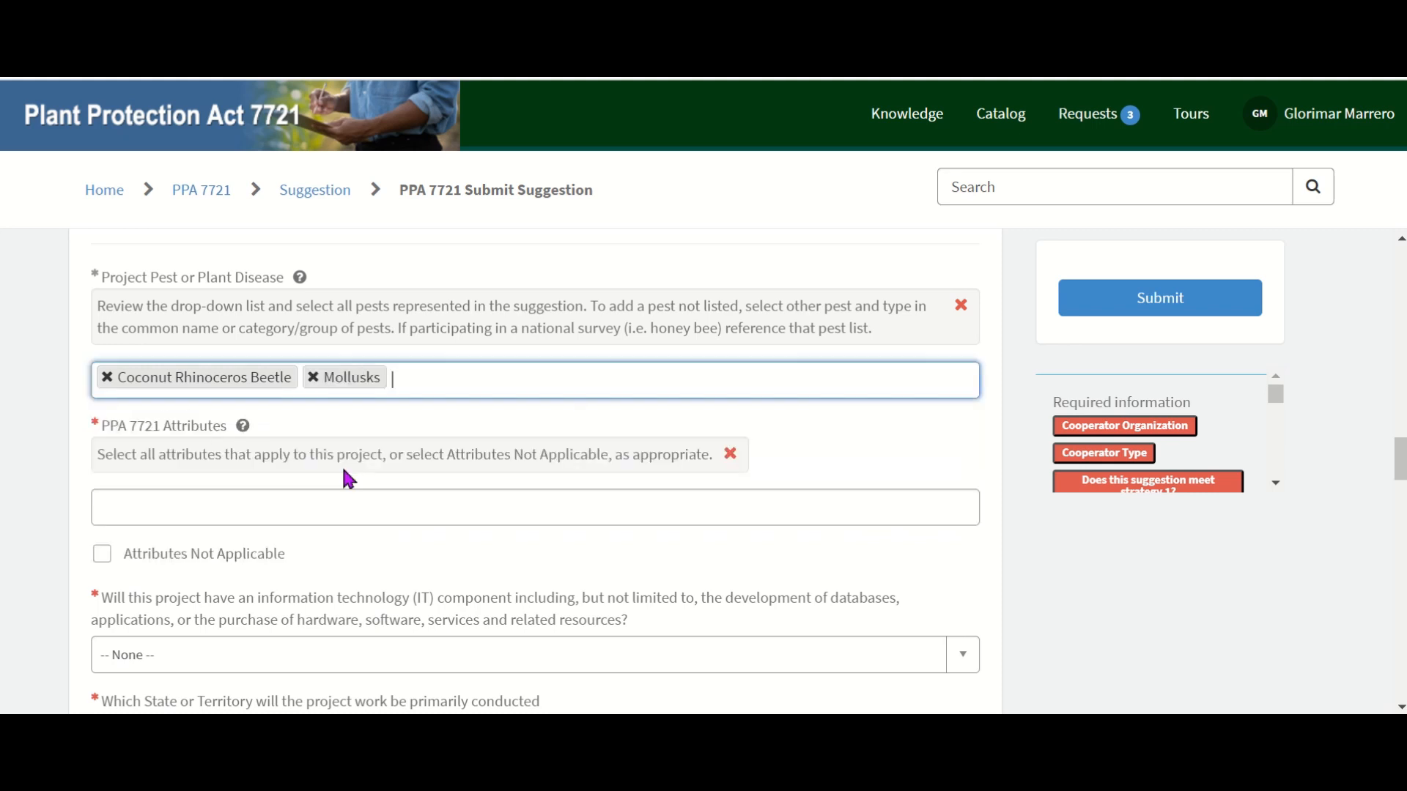
- Add Other Pest to the project pests and specify "citrus viroids" as the other project pest or plant disease
{"action": "left_click", "coordinate": [415, 381]}
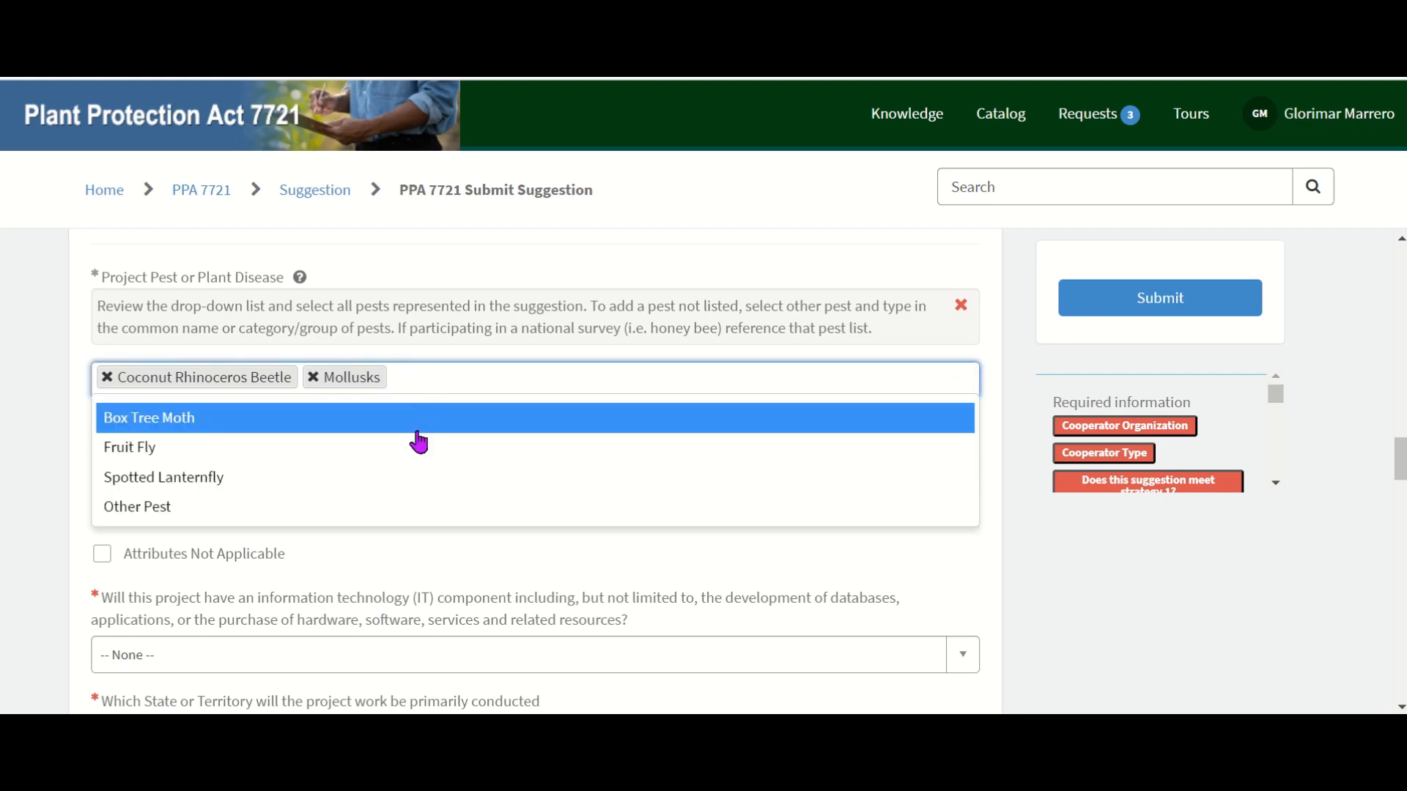
{"action": "left_click", "coordinate": [424, 506]}
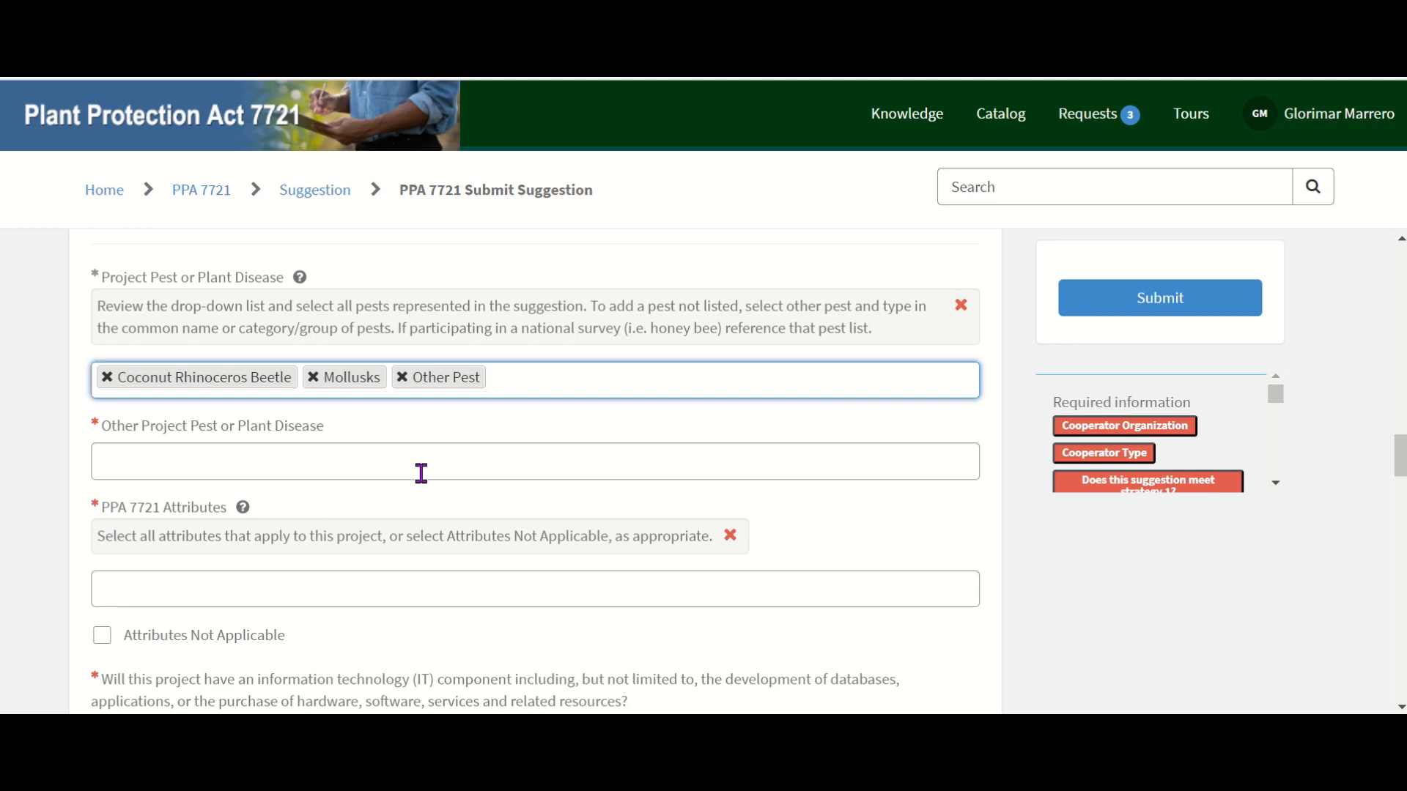
{"action": "left_click", "coordinate": [421, 467]}
{"action": "type", "text": "citrus viroids"}
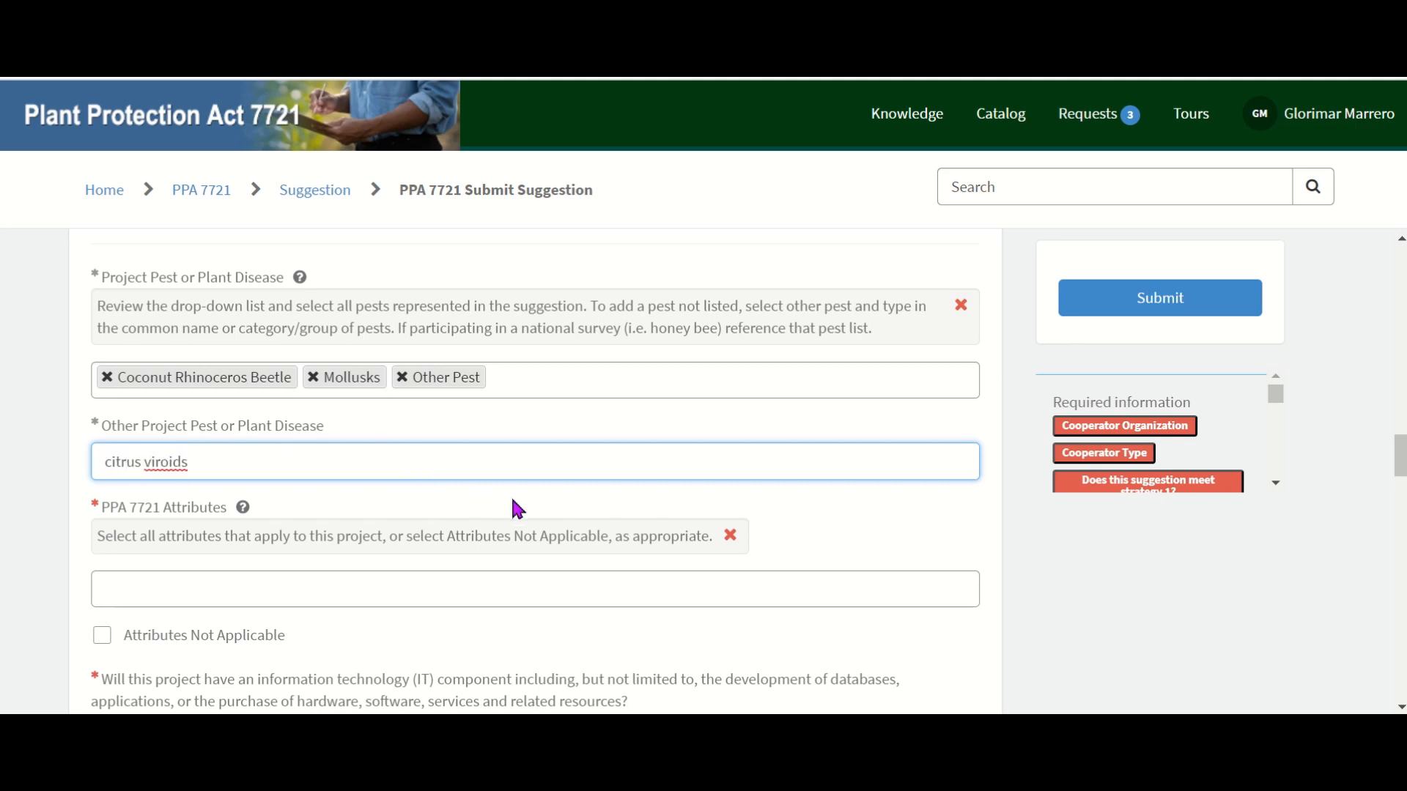
{"action": "left_click", "coordinate": [512, 506]}
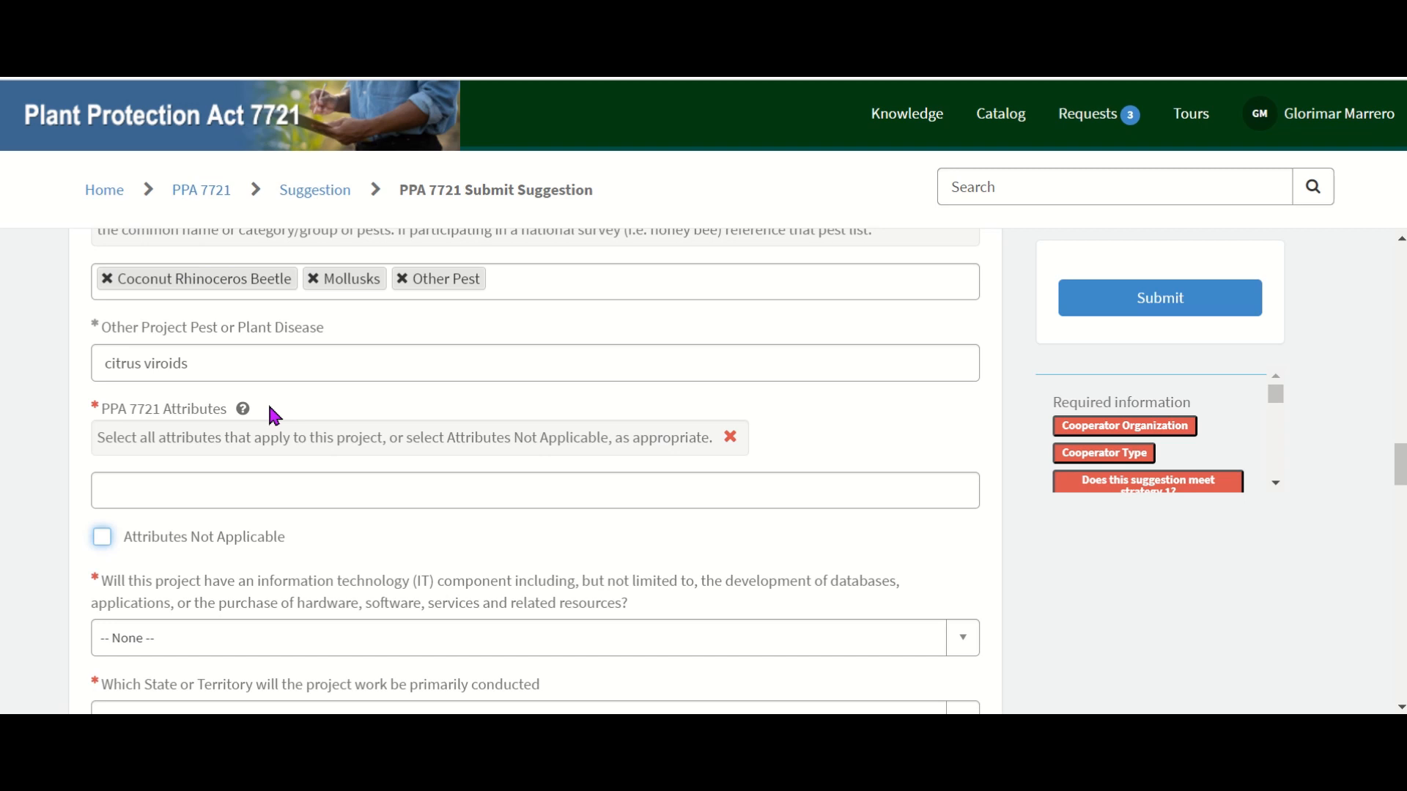
- Review the attributes offered for the PPA 7721 project without selecting one
{"action": "left_click", "coordinate": [248, 478]}
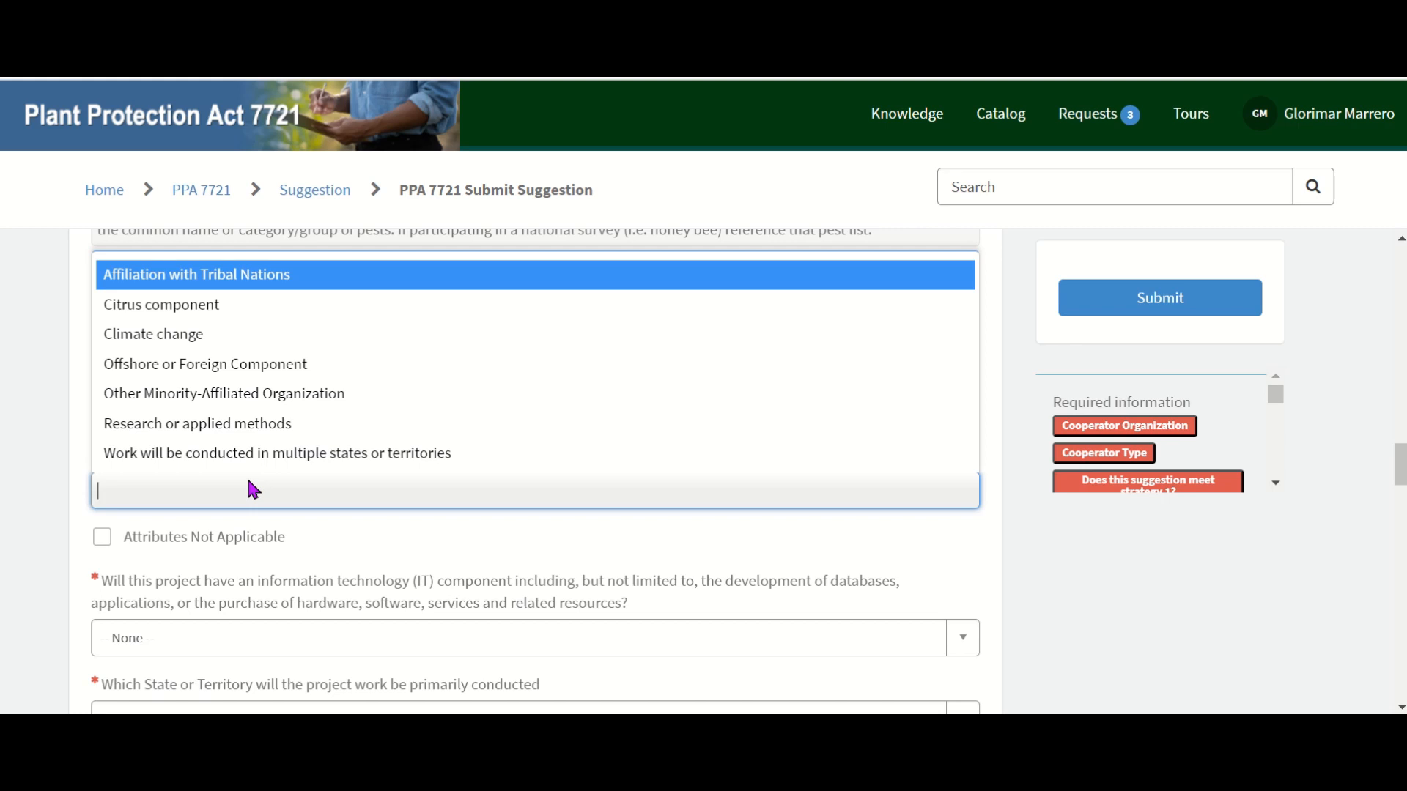
{"action": "left_click", "coordinate": [248, 480]}
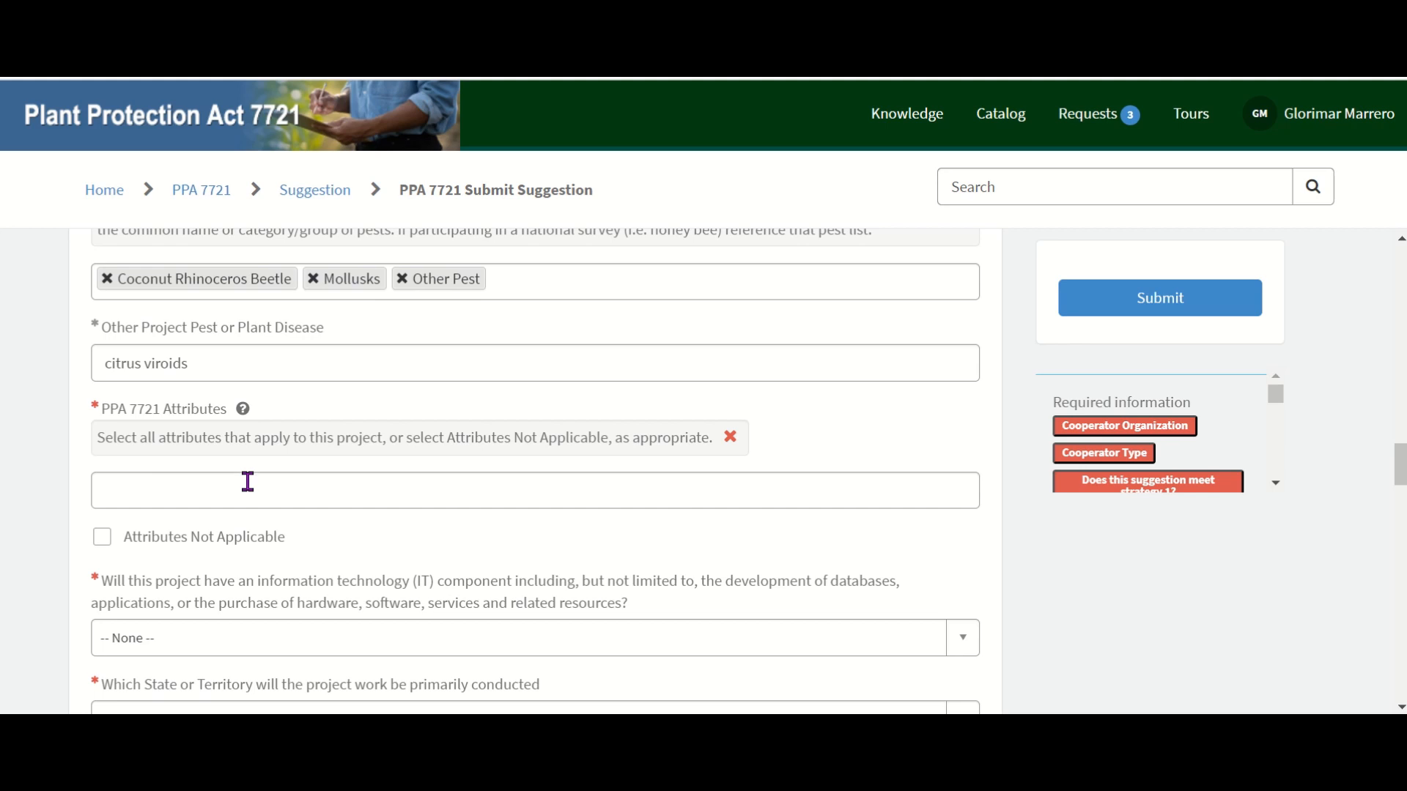
- Mark the PPA 7721 attributes as not applicable and answer No to the project having an information technology component
{"action": "left_click", "coordinate": [218, 549]}
{"action": "scroll", "coordinate": [316, 403], "scroll_direction": "down", "scroll_amount": 2}
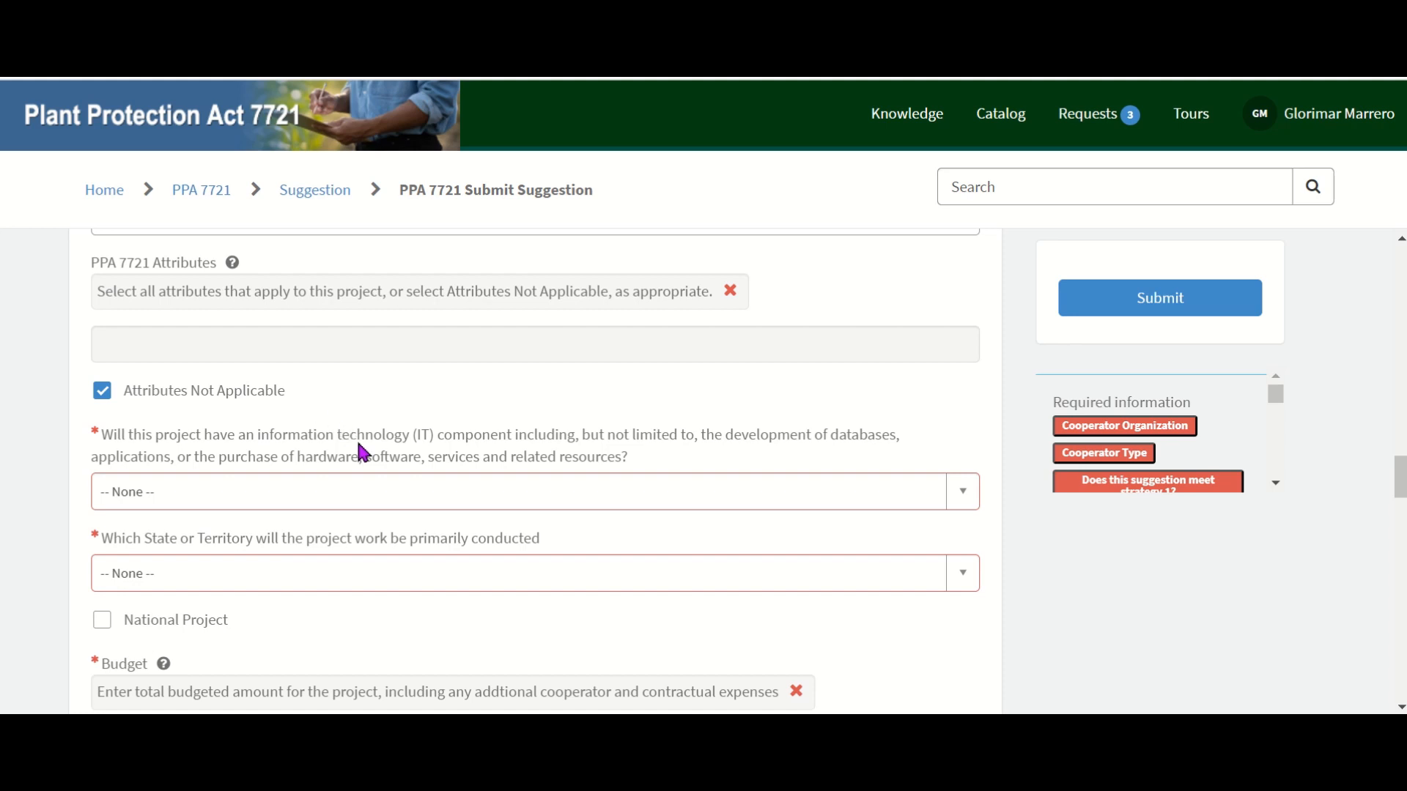
{"action": "left_click", "coordinate": [385, 486]}
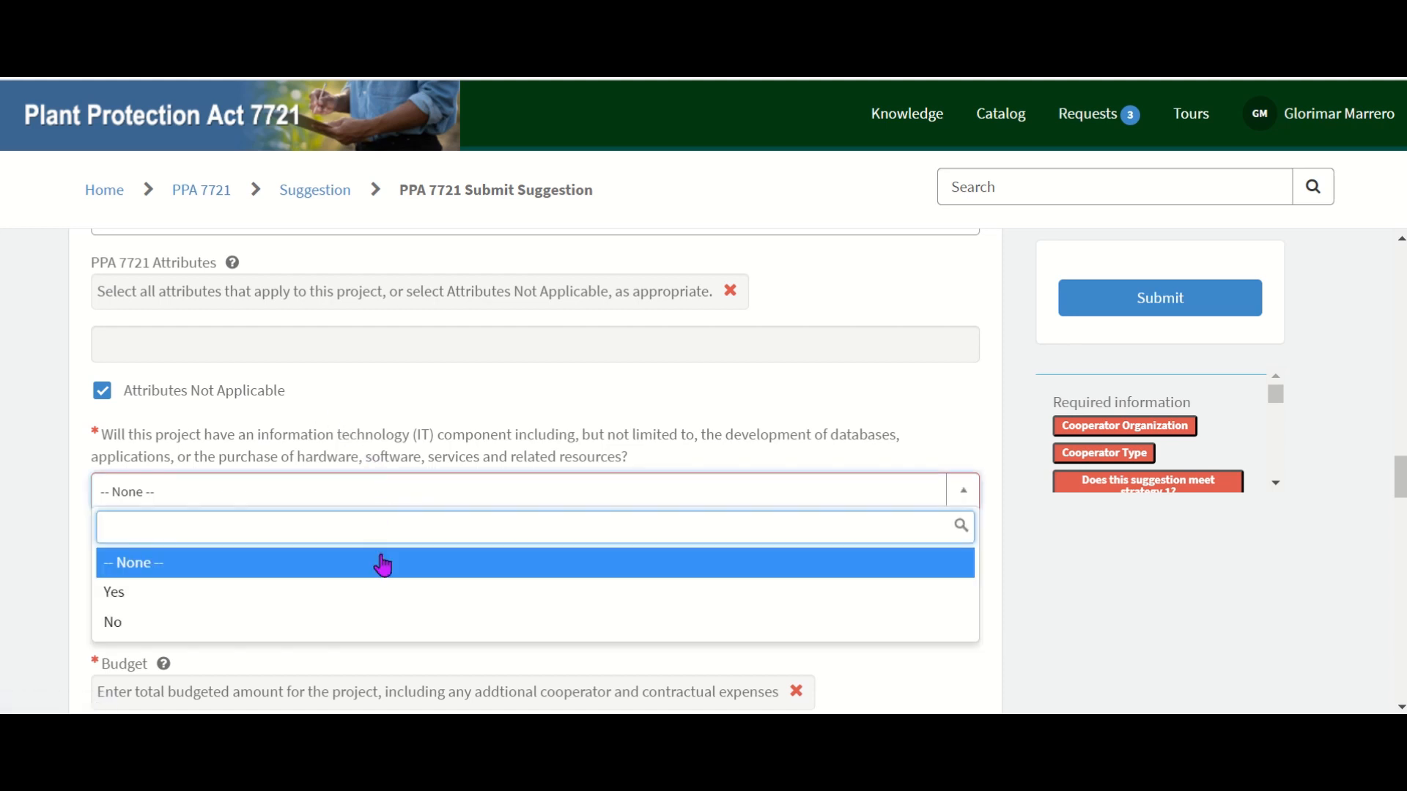
{"action": "left_click", "coordinate": [382, 635]}
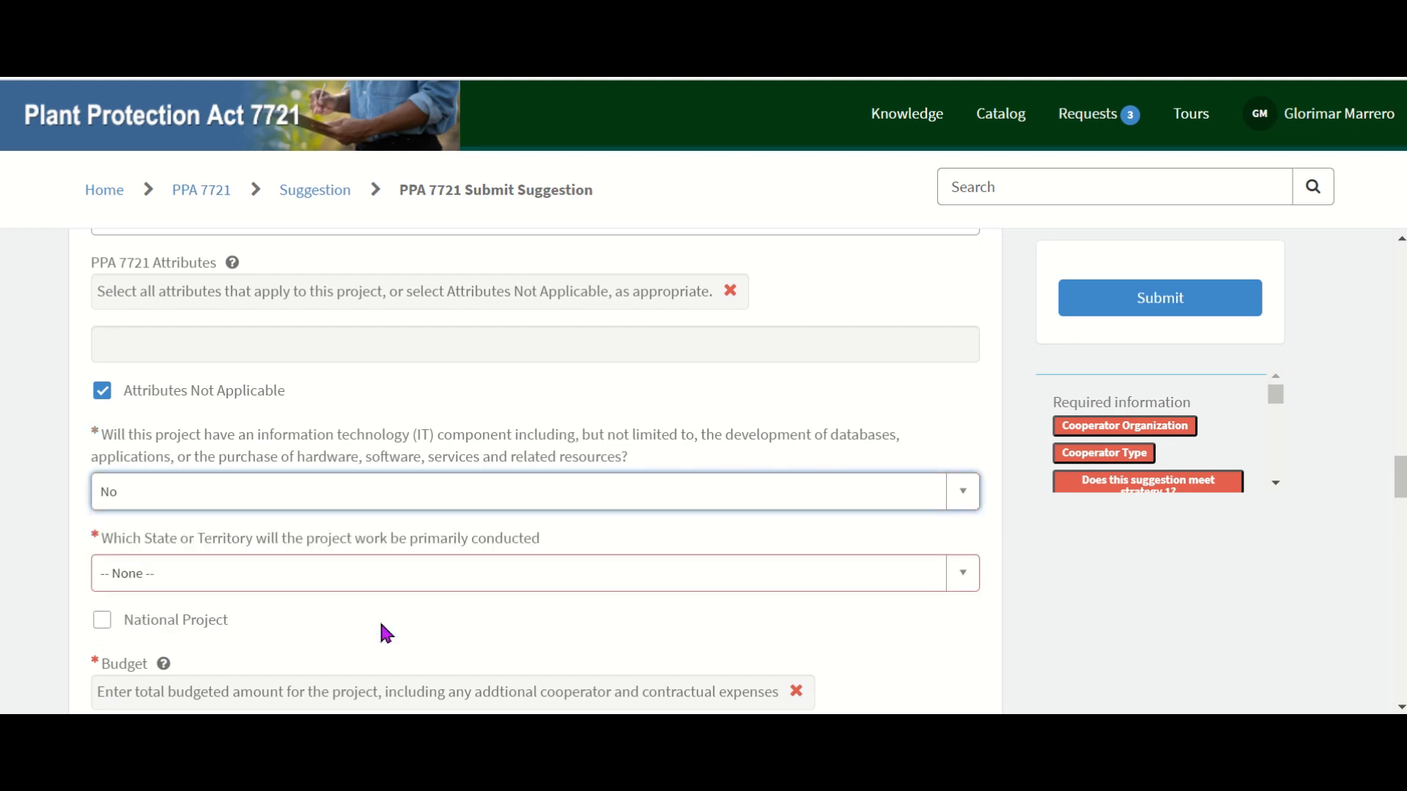
- Set Hawaii as the State or Territory where the project work will be primarily conducted
{"action": "left_click", "coordinate": [432, 576]}
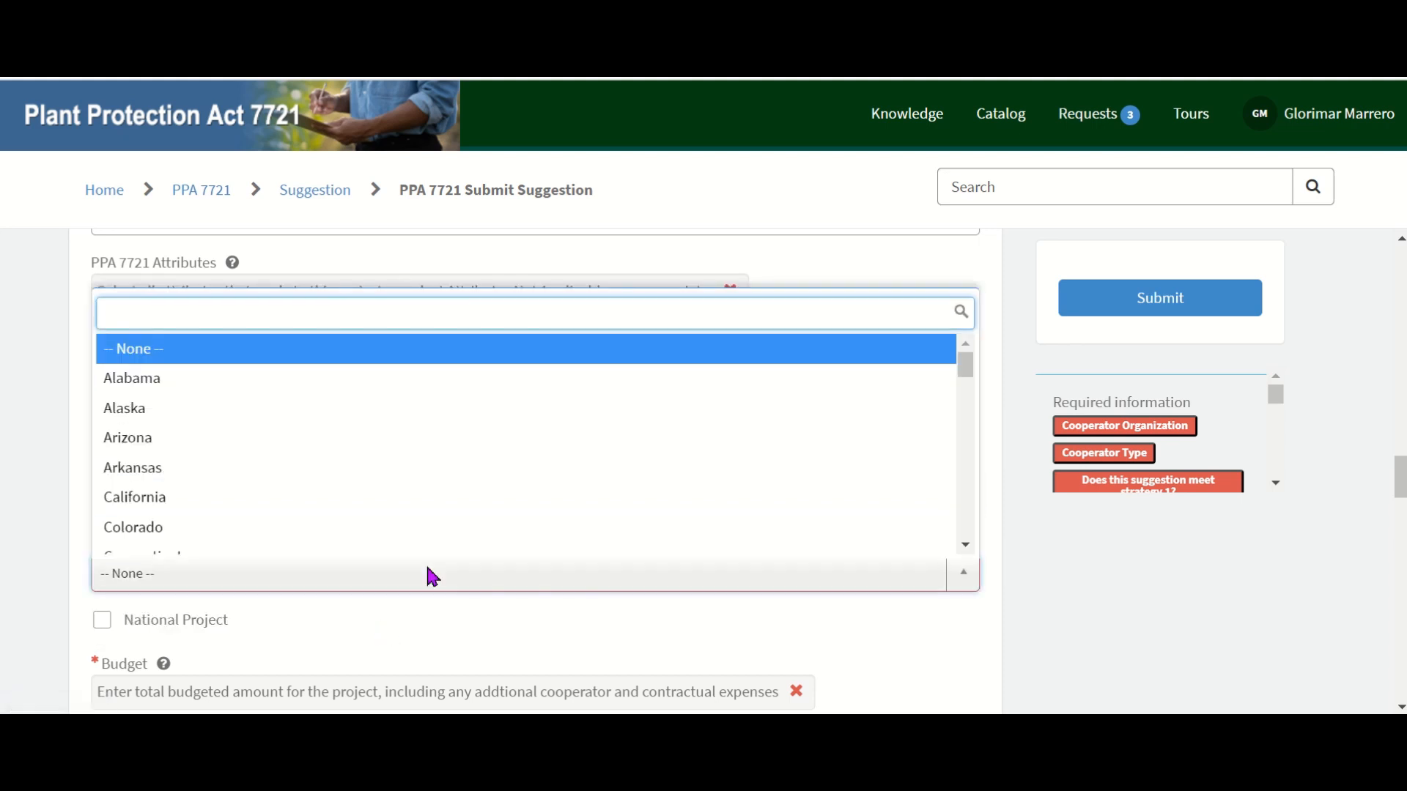
{"action": "scroll", "coordinate": [440, 494], "scroll_direction": "down", "scroll_amount": 2}
{"action": "scroll", "coordinate": [439, 495], "scroll_direction": "down", "scroll_amount": 4}
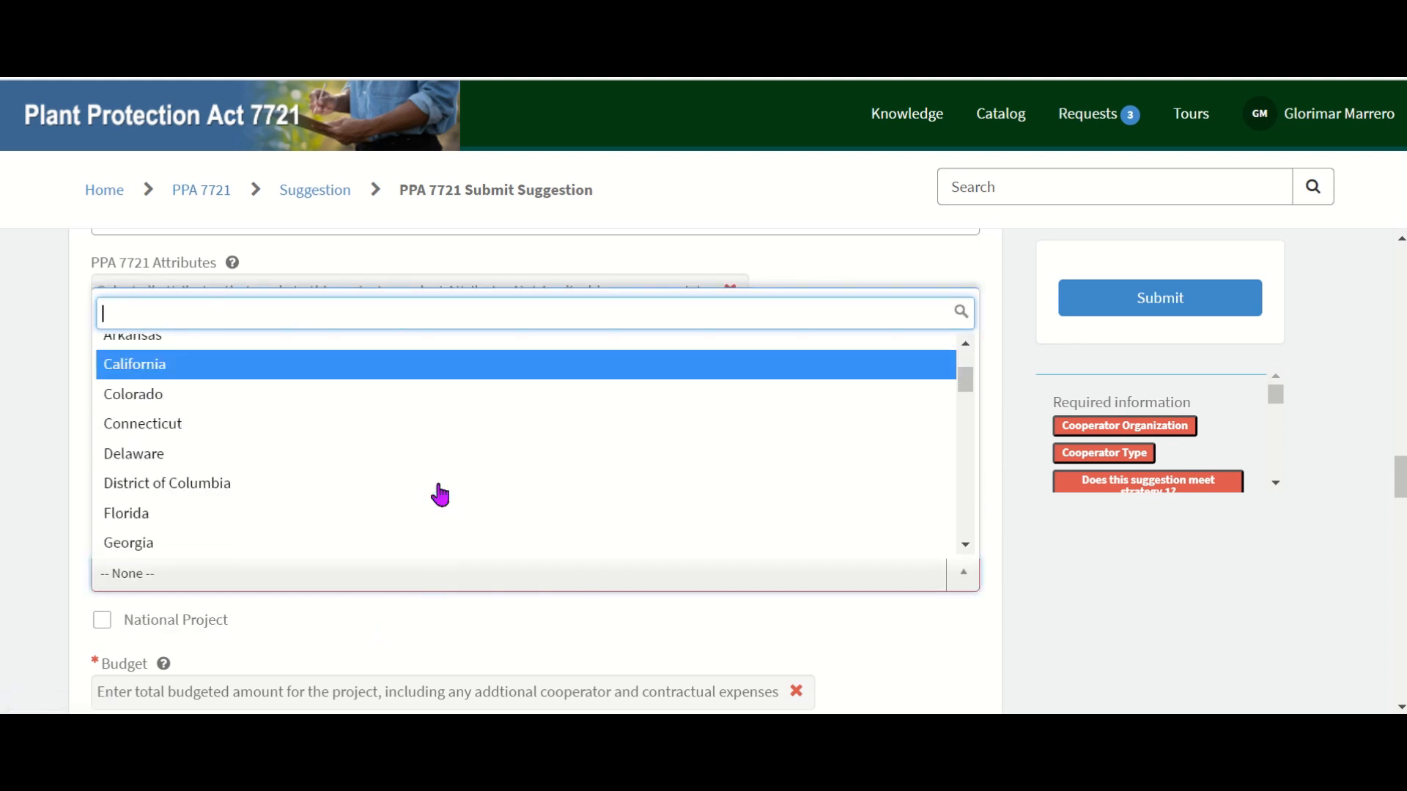
{"action": "left_click", "coordinate": [335, 524]}
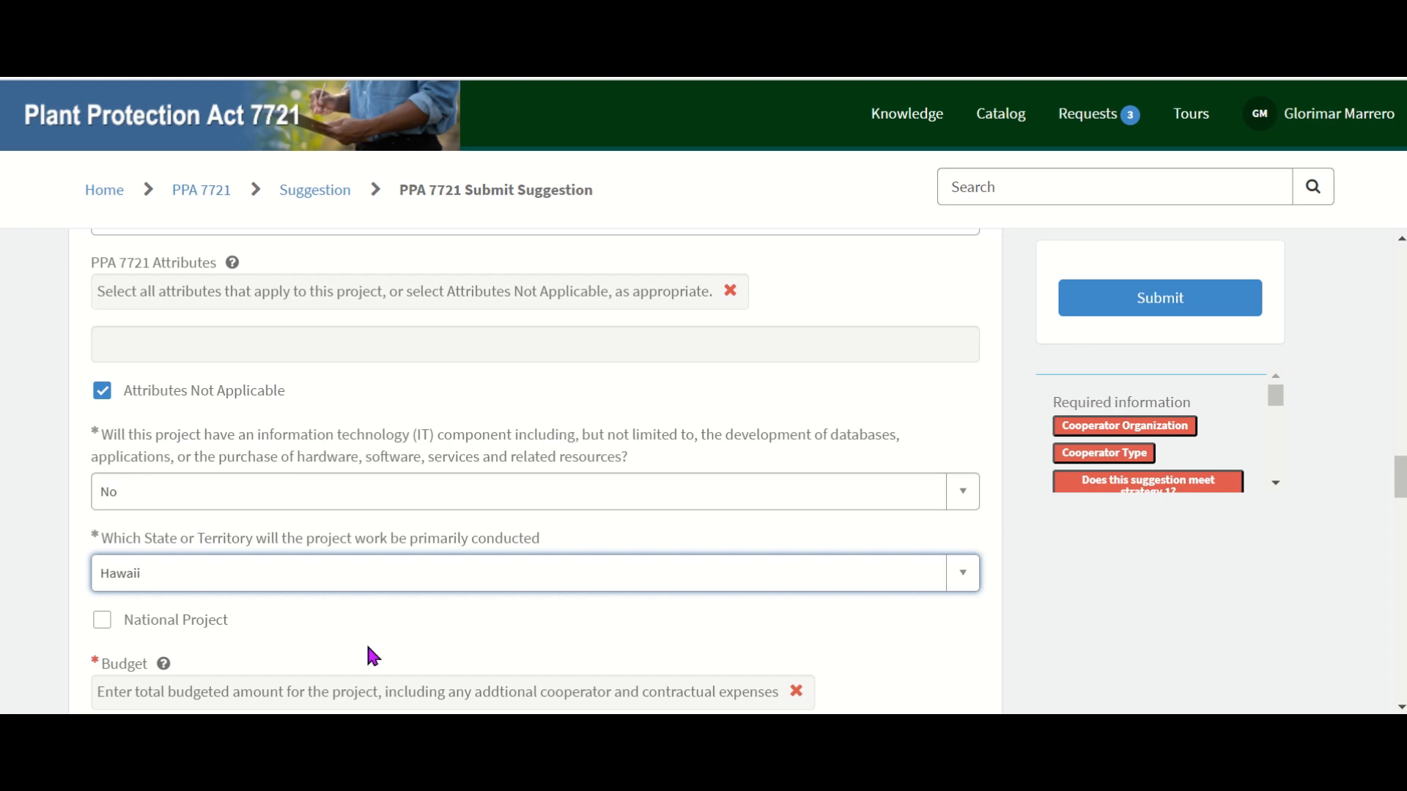
- Designate the suggestion as a National Project and set its total budget to 125,000
{"action": "left_click", "coordinate": [110, 622]}
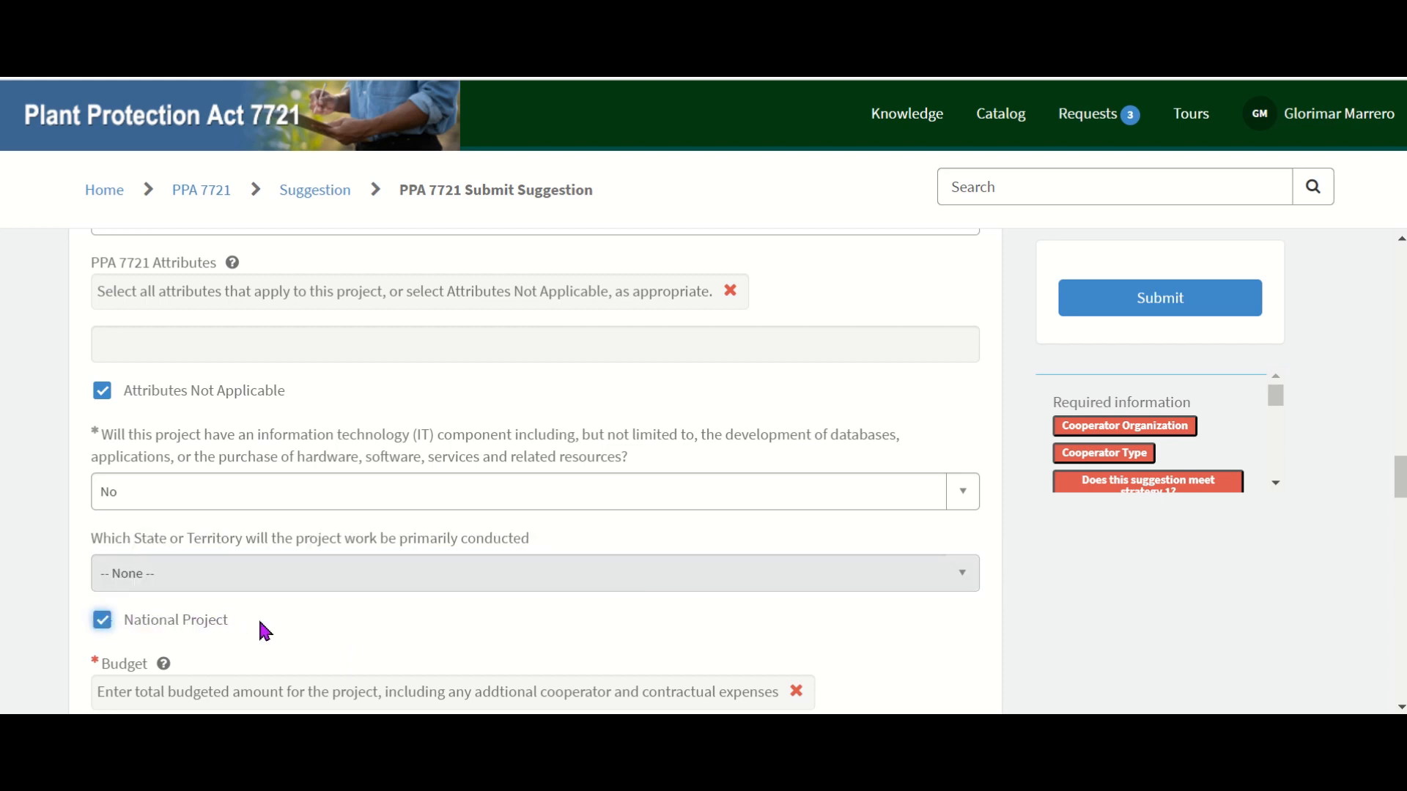
{"action": "scroll", "coordinate": [264, 630], "scroll_direction": "down", "scroll_amount": 1}
{"action": "scroll", "coordinate": [264, 630], "scroll_direction": "down", "scroll_amount": 1}
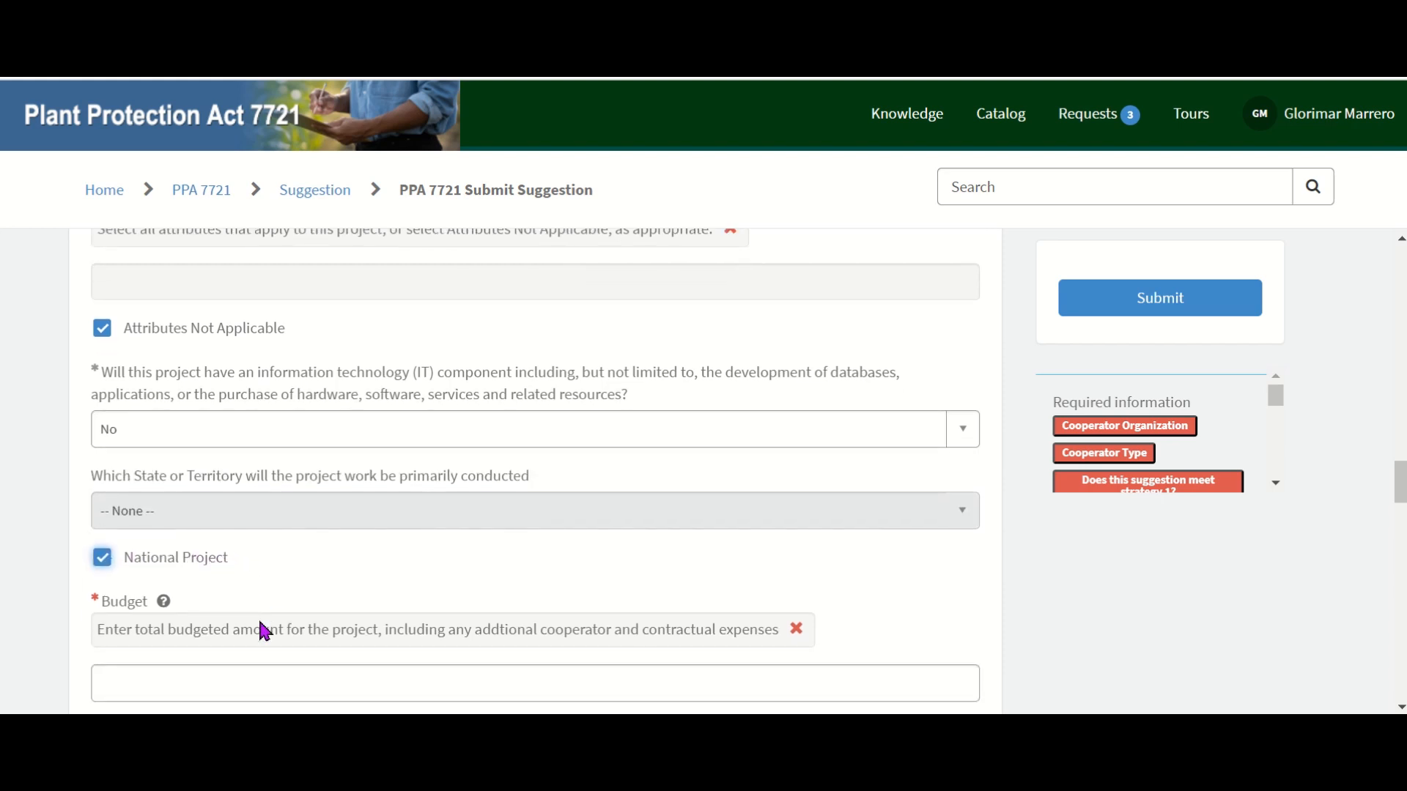
{"action": "scroll", "coordinate": [265, 632], "scroll_direction": "down", "scroll_amount": 1}
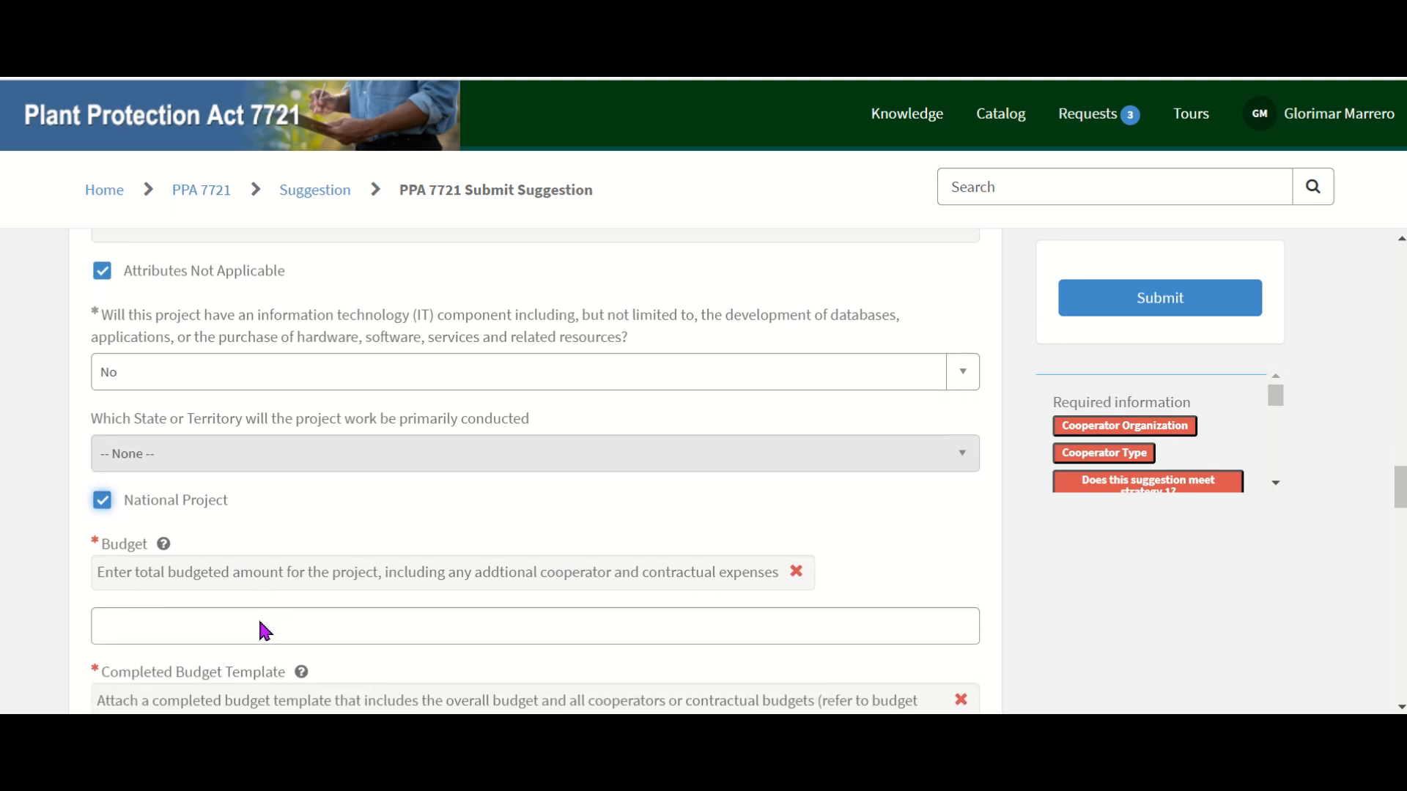
{"action": "scroll", "coordinate": [265, 632], "scroll_direction": "down", "scroll_amount": 1}
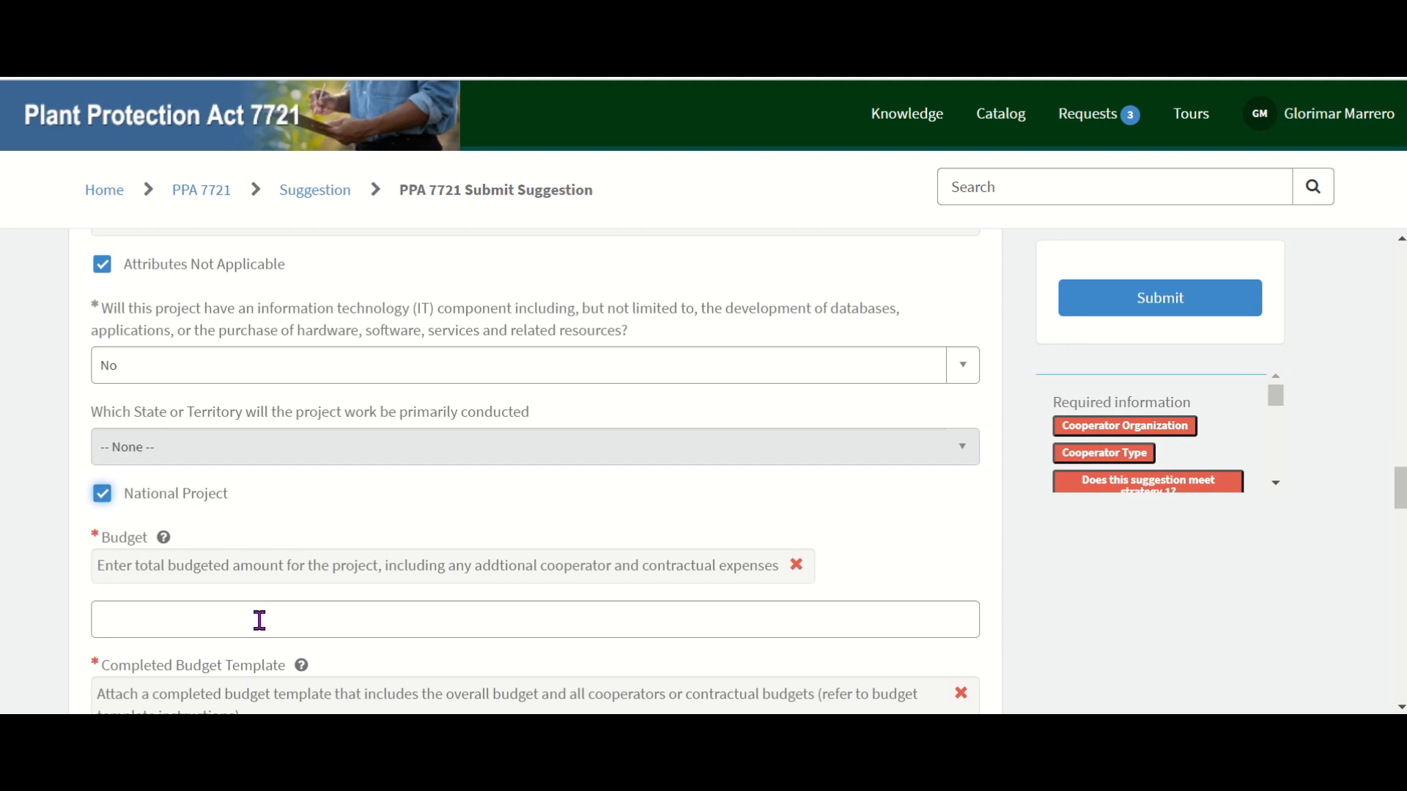
{"action": "scroll", "coordinate": [263, 625], "scroll_direction": "down", "scroll_amount": 1}
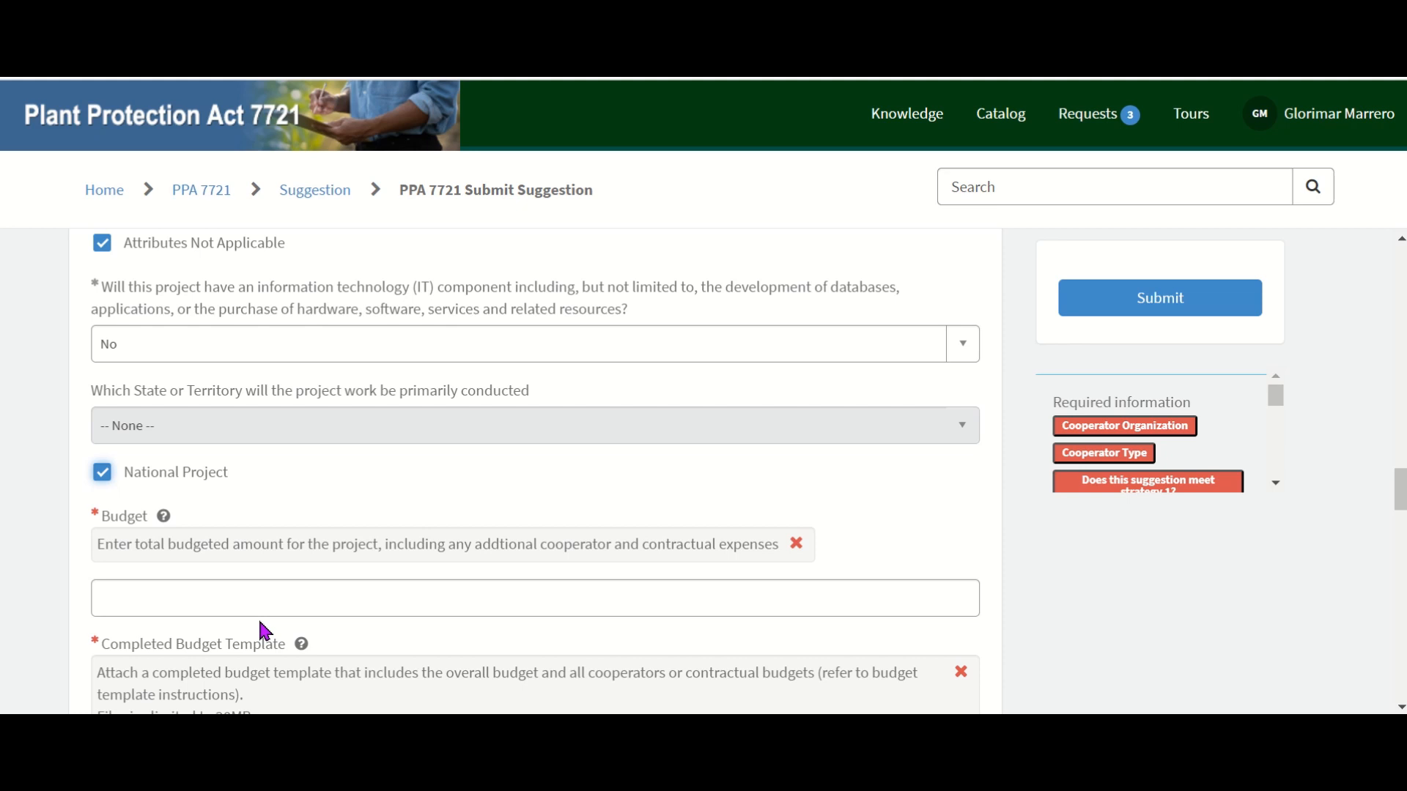
{"action": "left_click", "coordinate": [223, 596]}
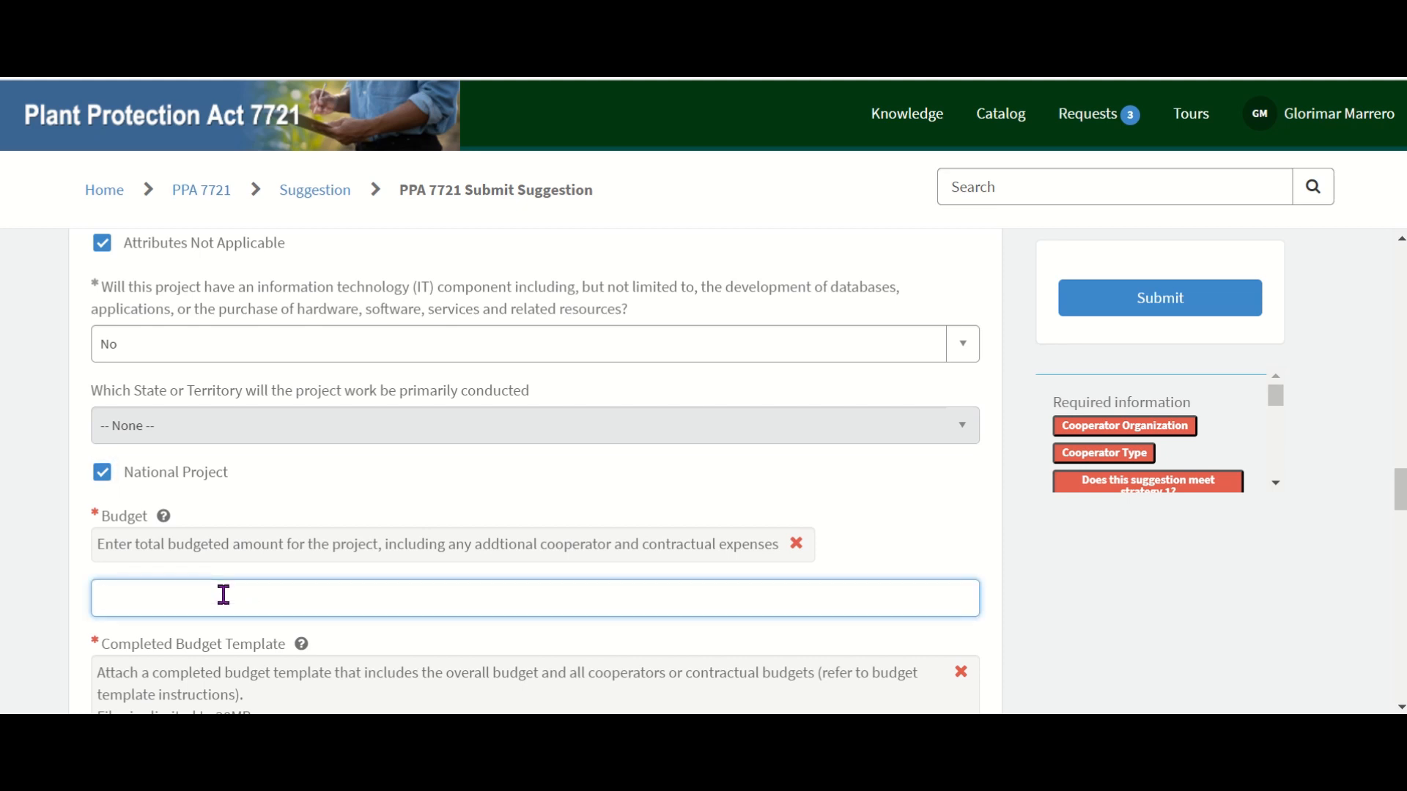
{"action": "type", "text": "125,000"}
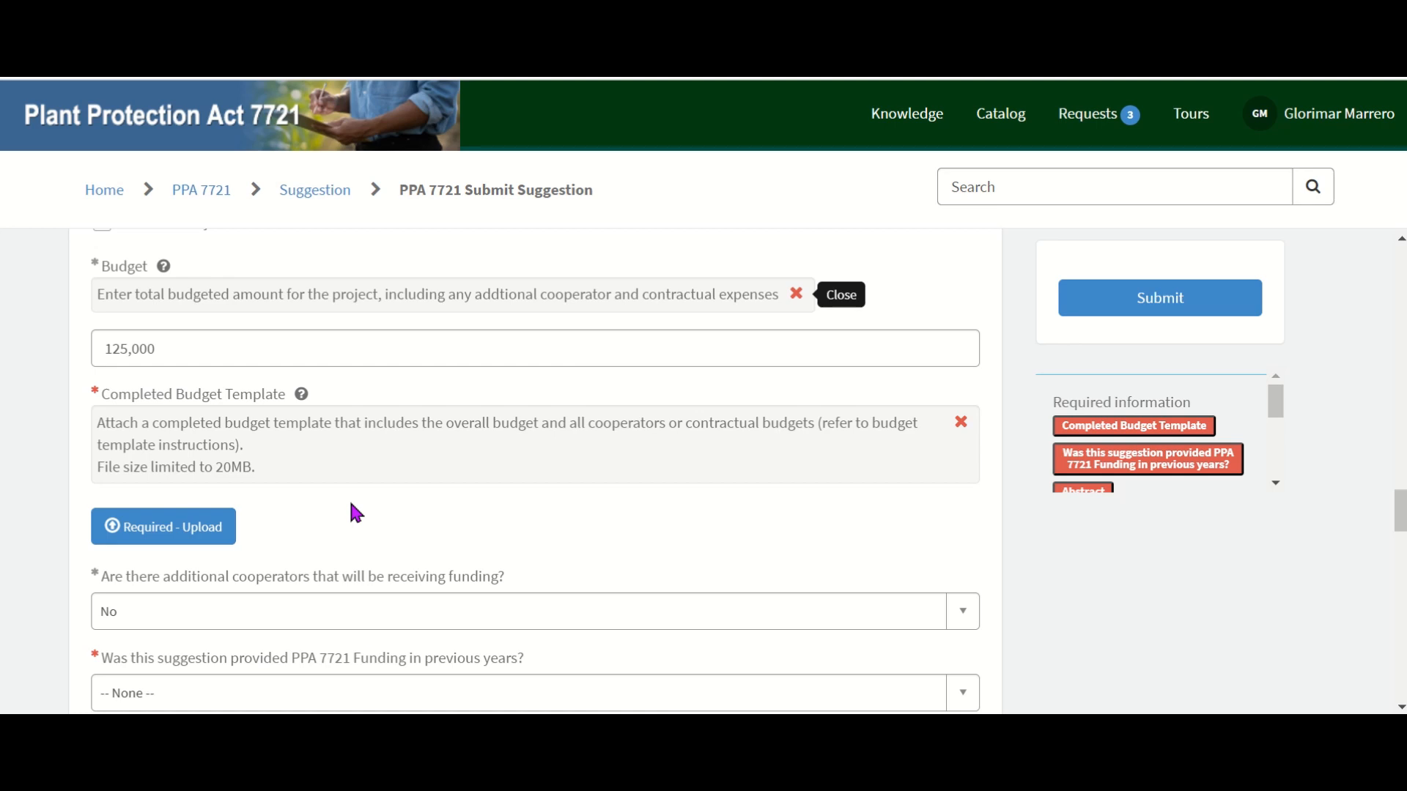
- Upload the PPA 7721-budget-template file from the Desktop as the completed budget template
{"action": "left_click", "coordinate": [222, 529]}
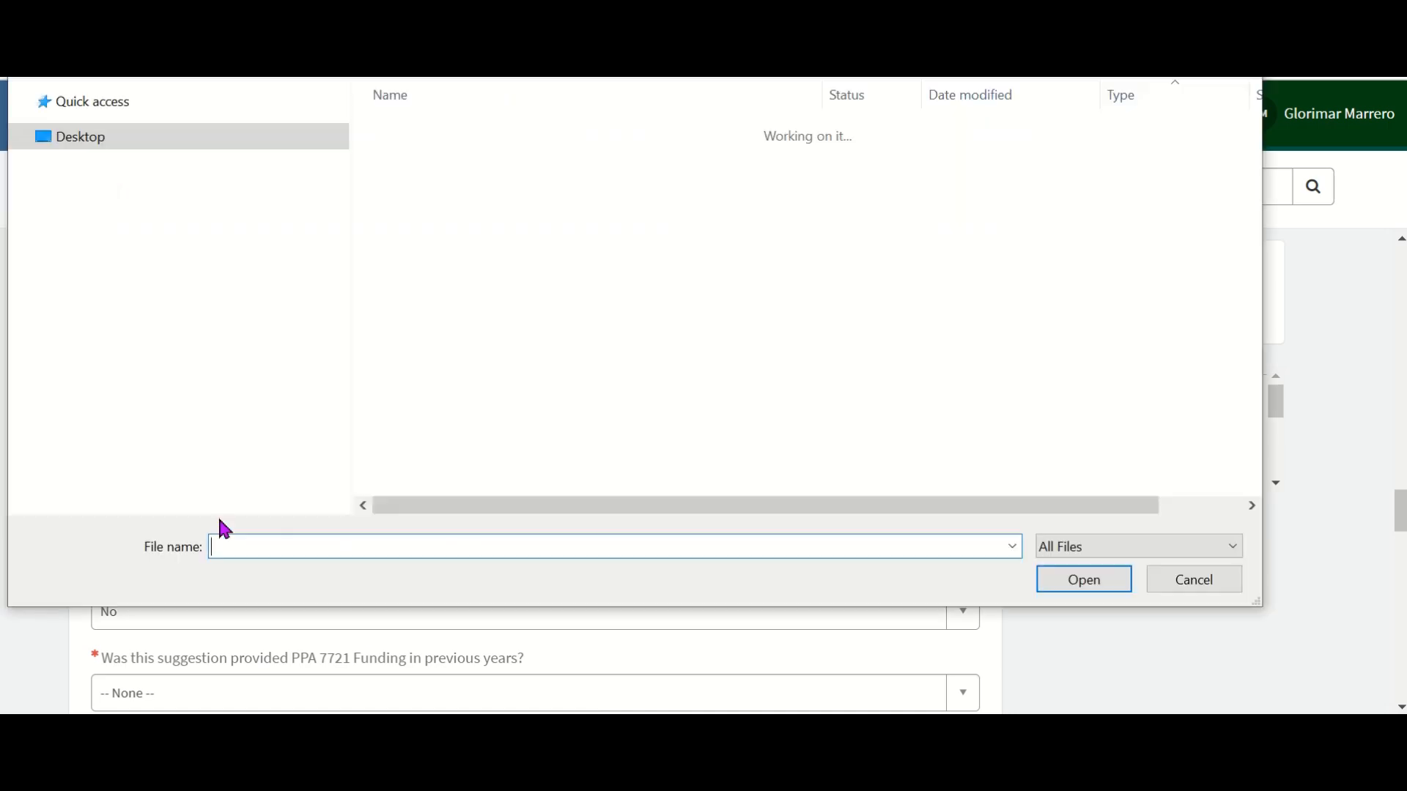
{"action": "left_click_drag", "start_coordinate": [1256, 129], "coordinate": [1249, 273]}
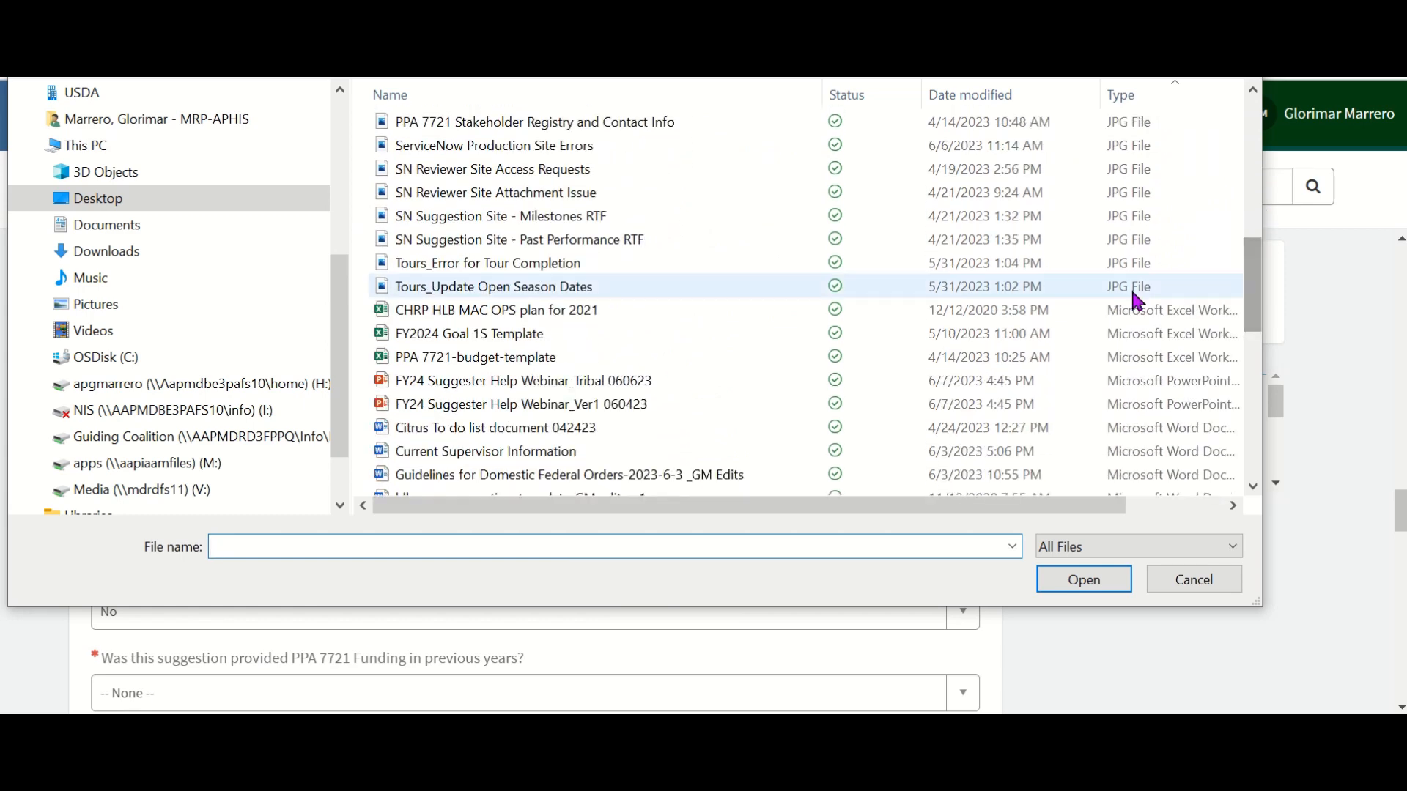
{"action": "left_click", "coordinate": [707, 359]}
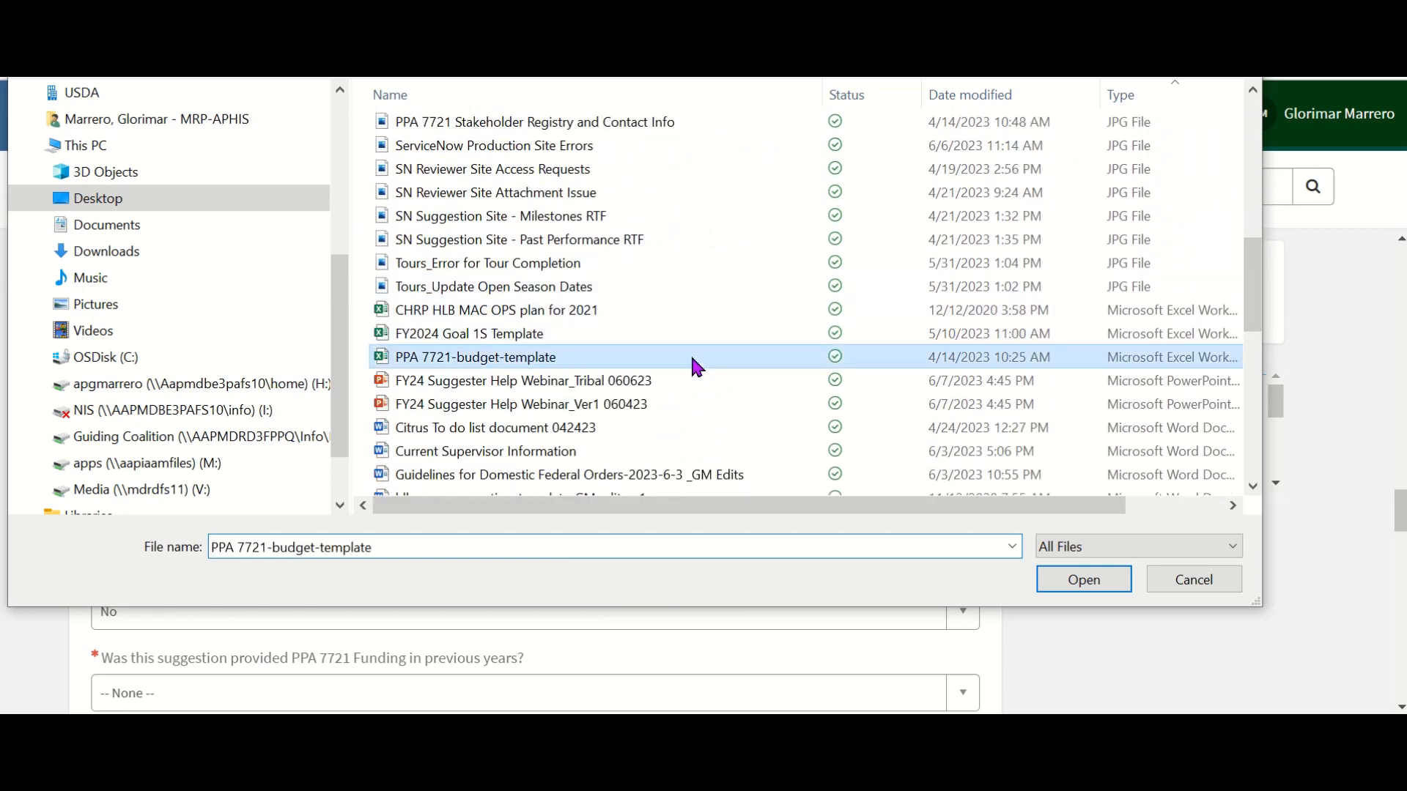
{"action": "left_click", "coordinate": [1079, 579]}
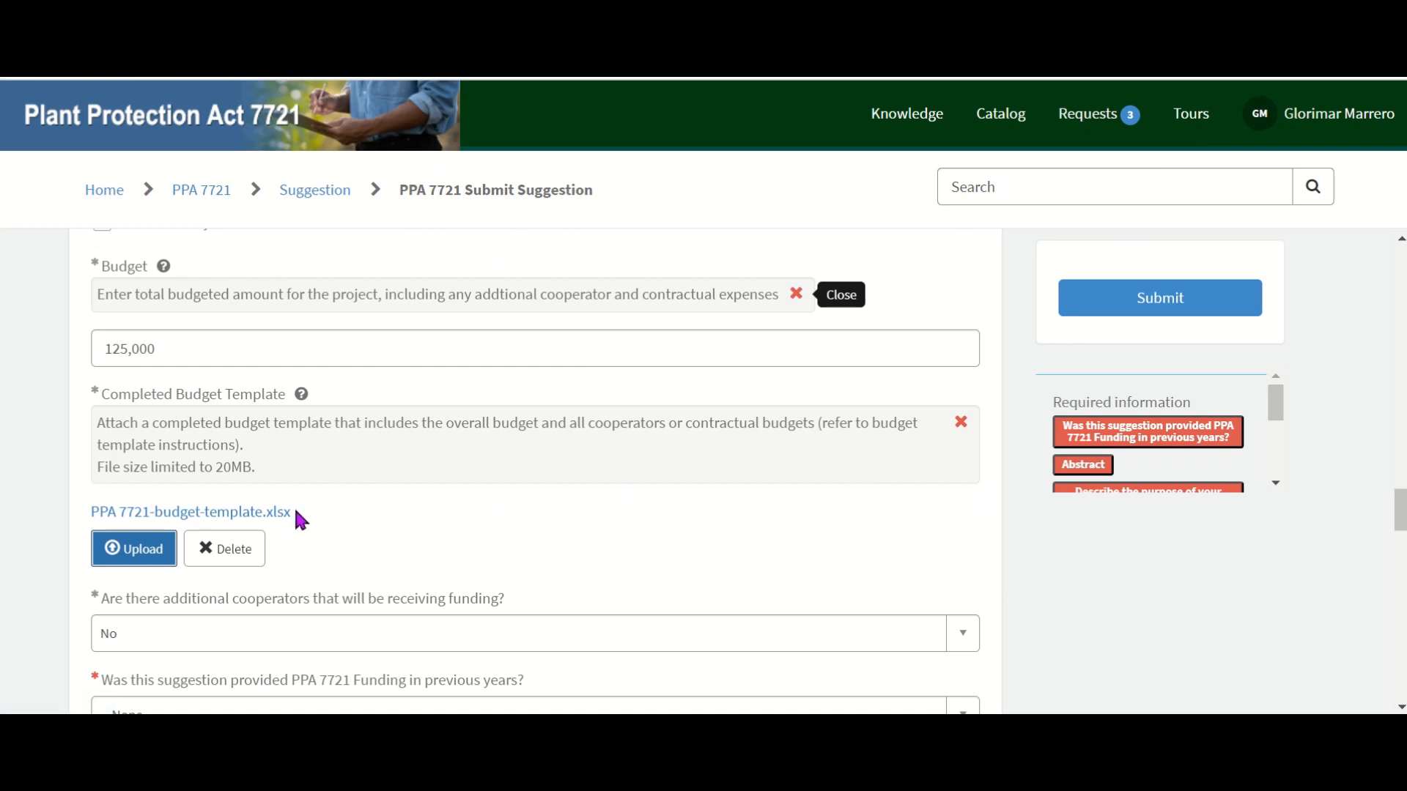
- Answer Yes to additional cooperators receiving funding, view the blank cooperator entry form, and cancel it without adding a cooperator
{"action": "left_click", "coordinate": [451, 631]}
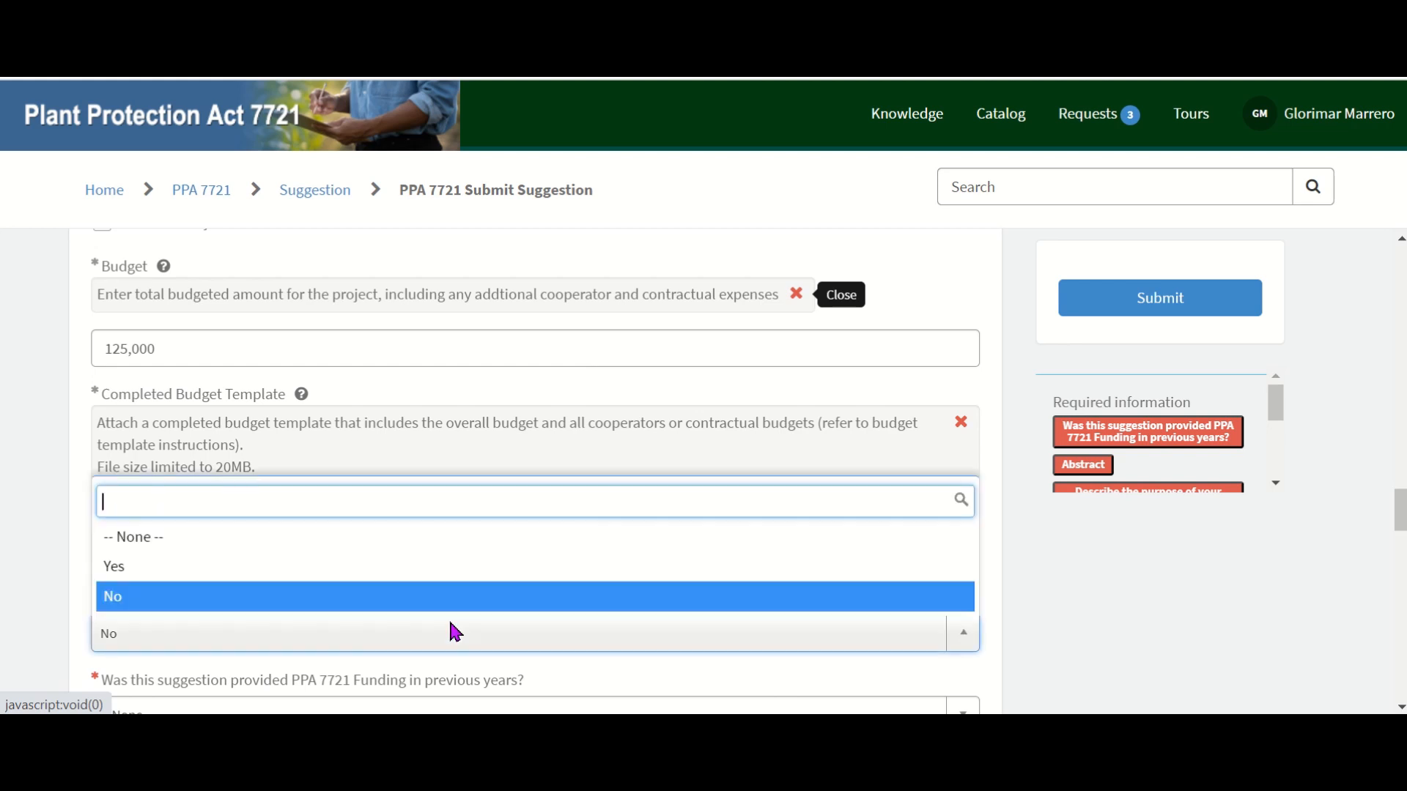
{"action": "left_click", "coordinate": [451, 566]}
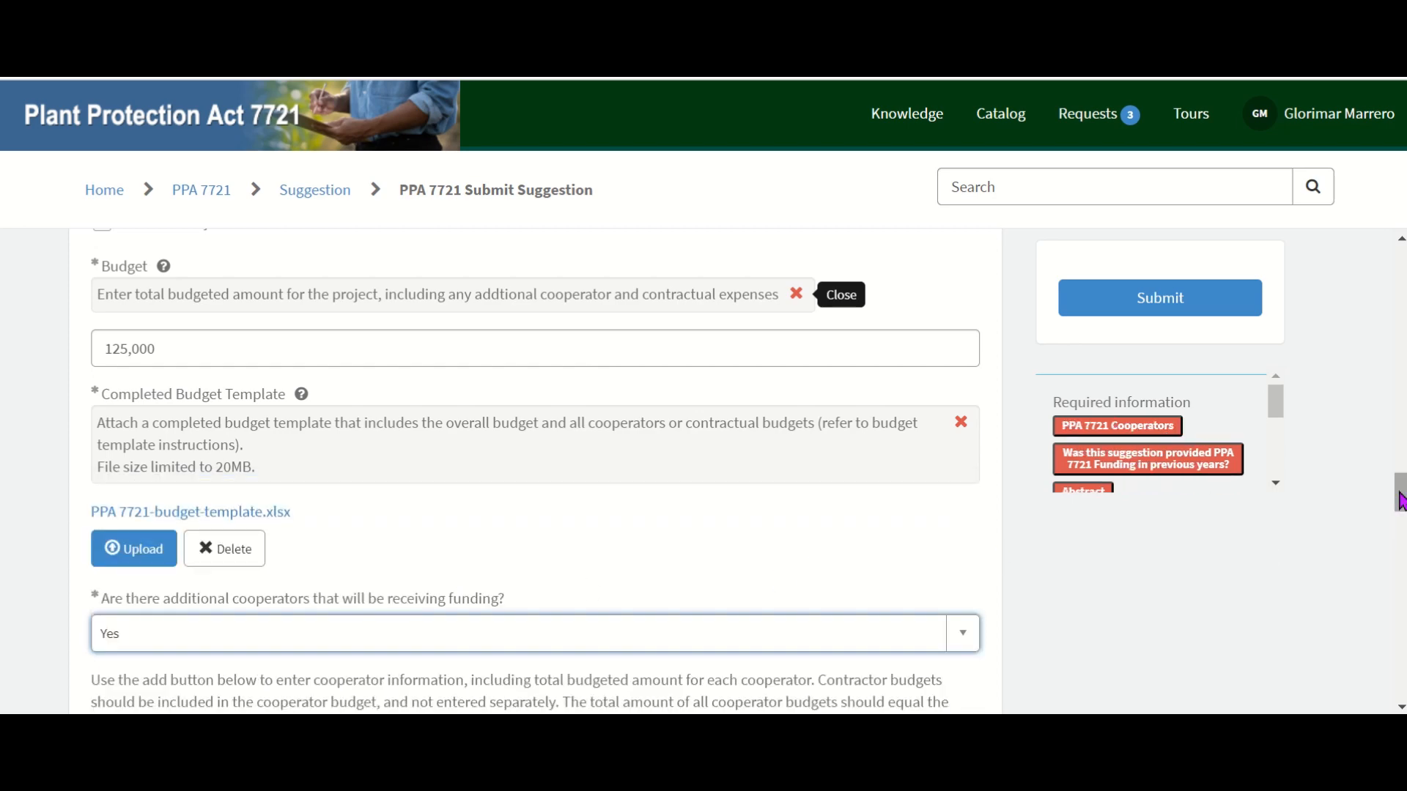
{"action": "left_click_drag", "start_coordinate": [1395, 491], "coordinate": [1395, 524]}
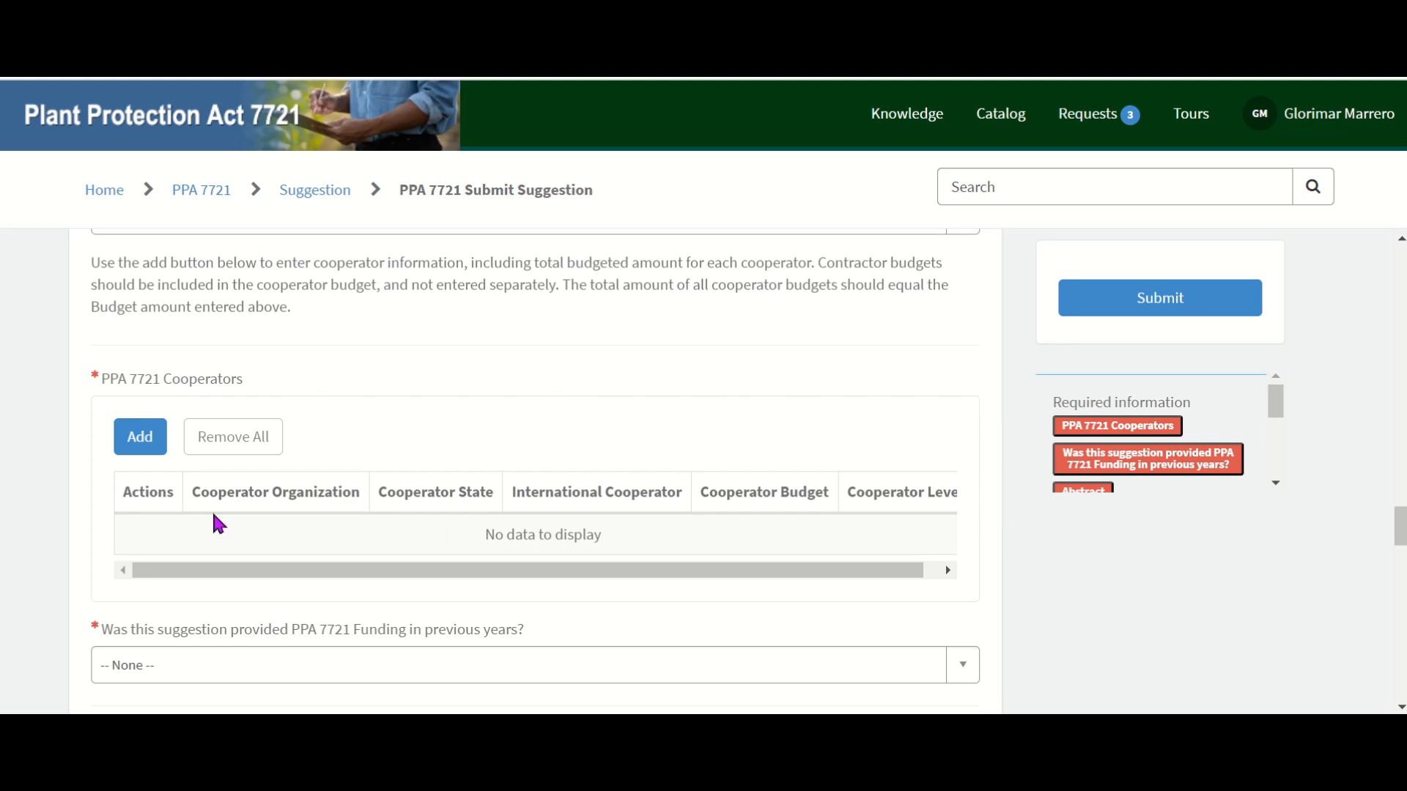
{"action": "left_click", "coordinate": [138, 443]}
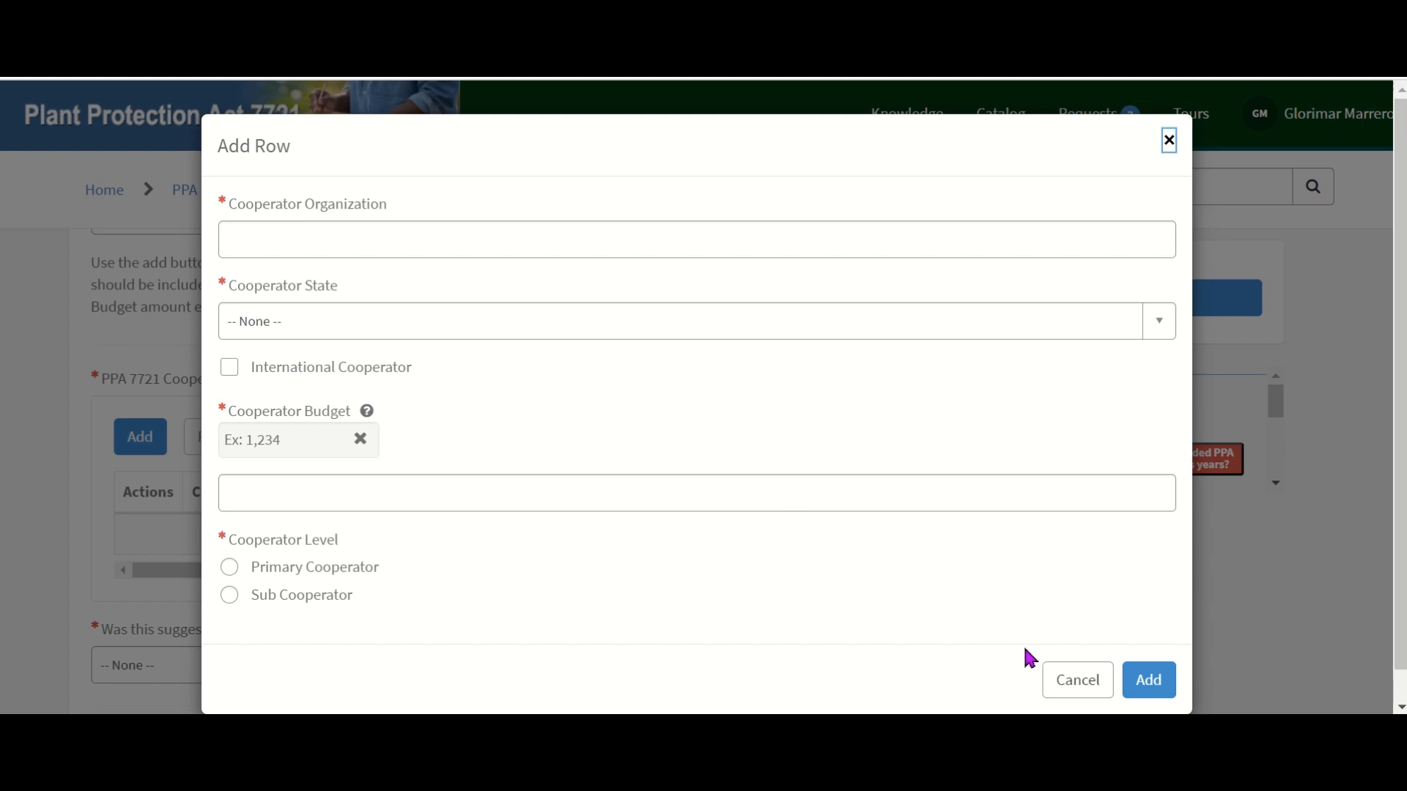
{"action": "left_click", "coordinate": [1065, 682]}
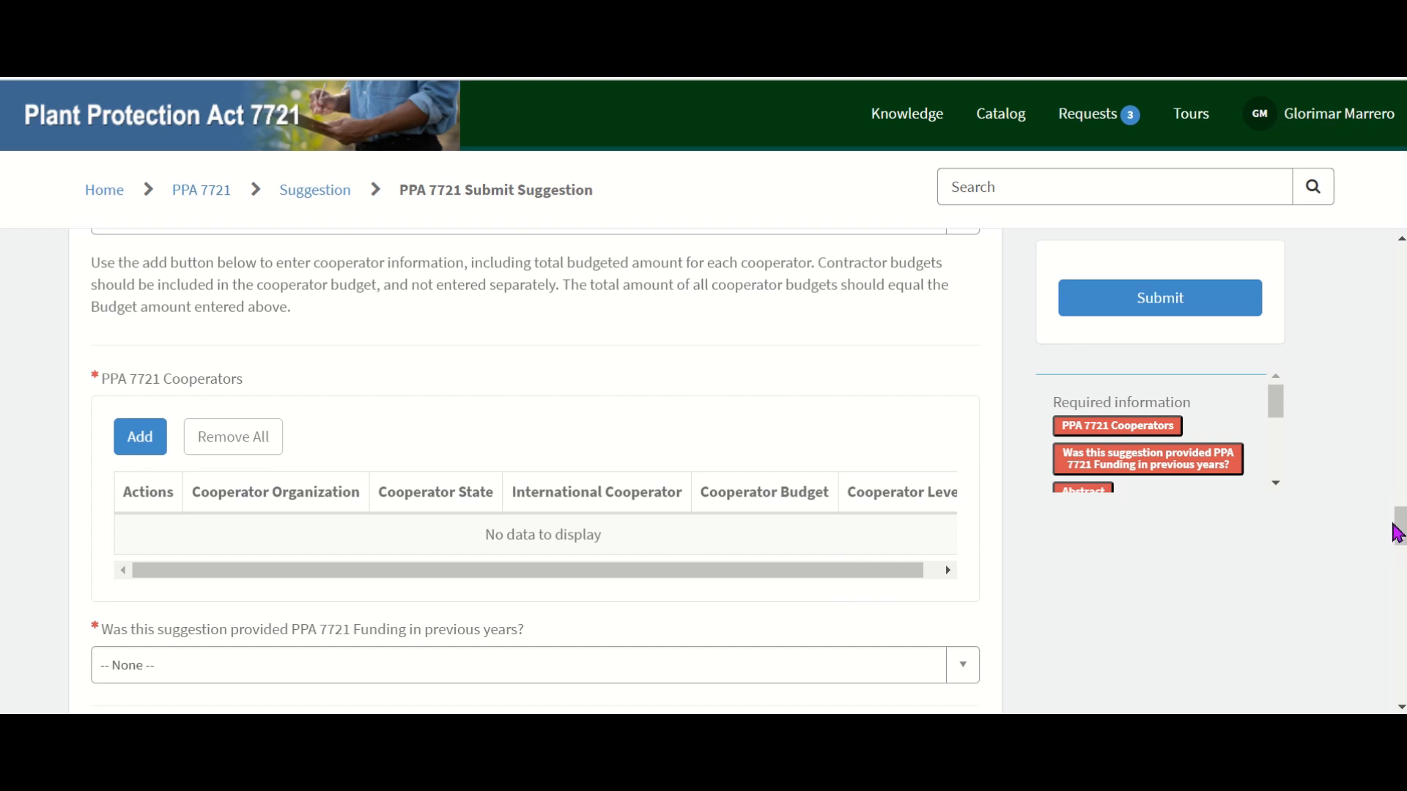
- Change the answer about additional cooperators receiving funding to No
{"action": "left_click_drag", "start_coordinate": [1398, 538], "coordinate": [1397, 493]}
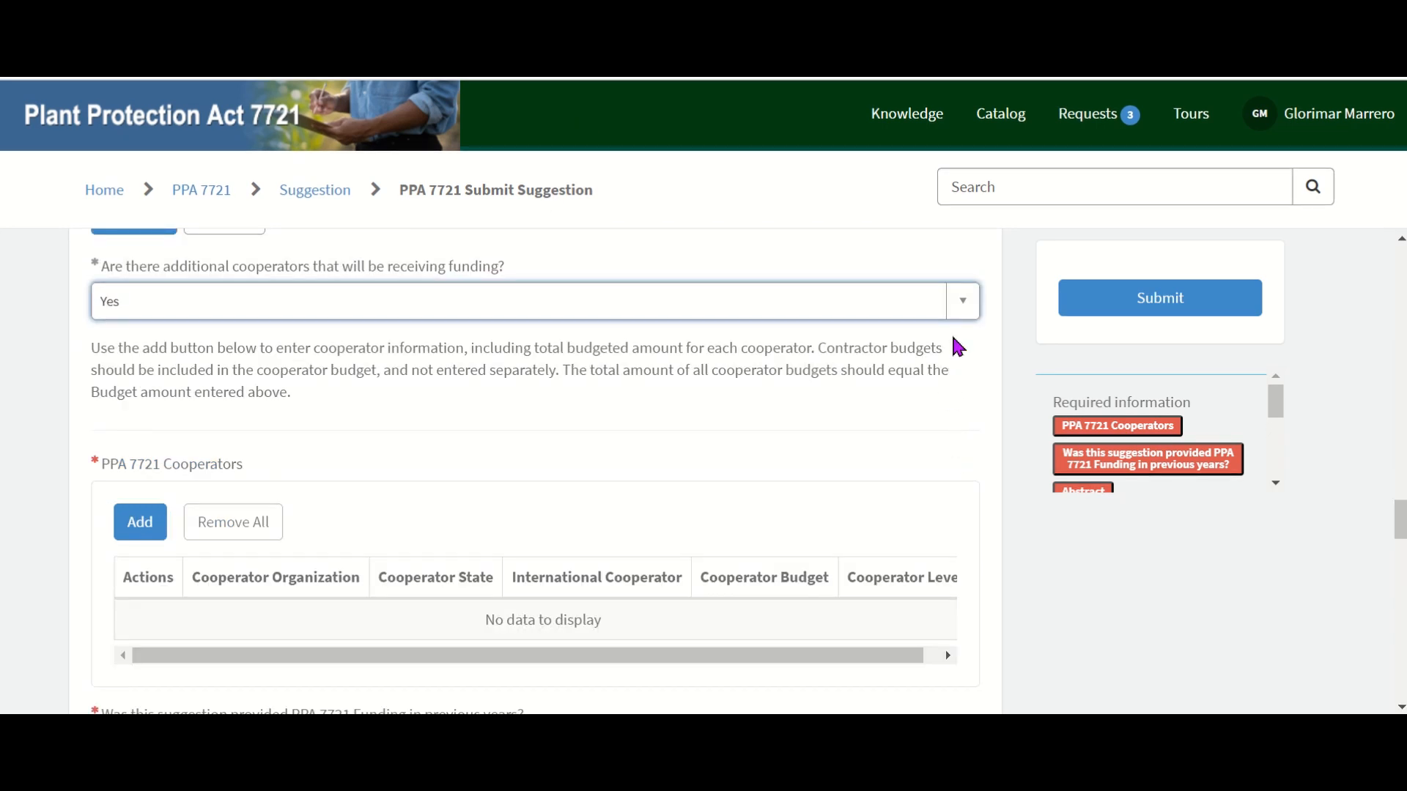
{"action": "left_click", "coordinate": [963, 302]}
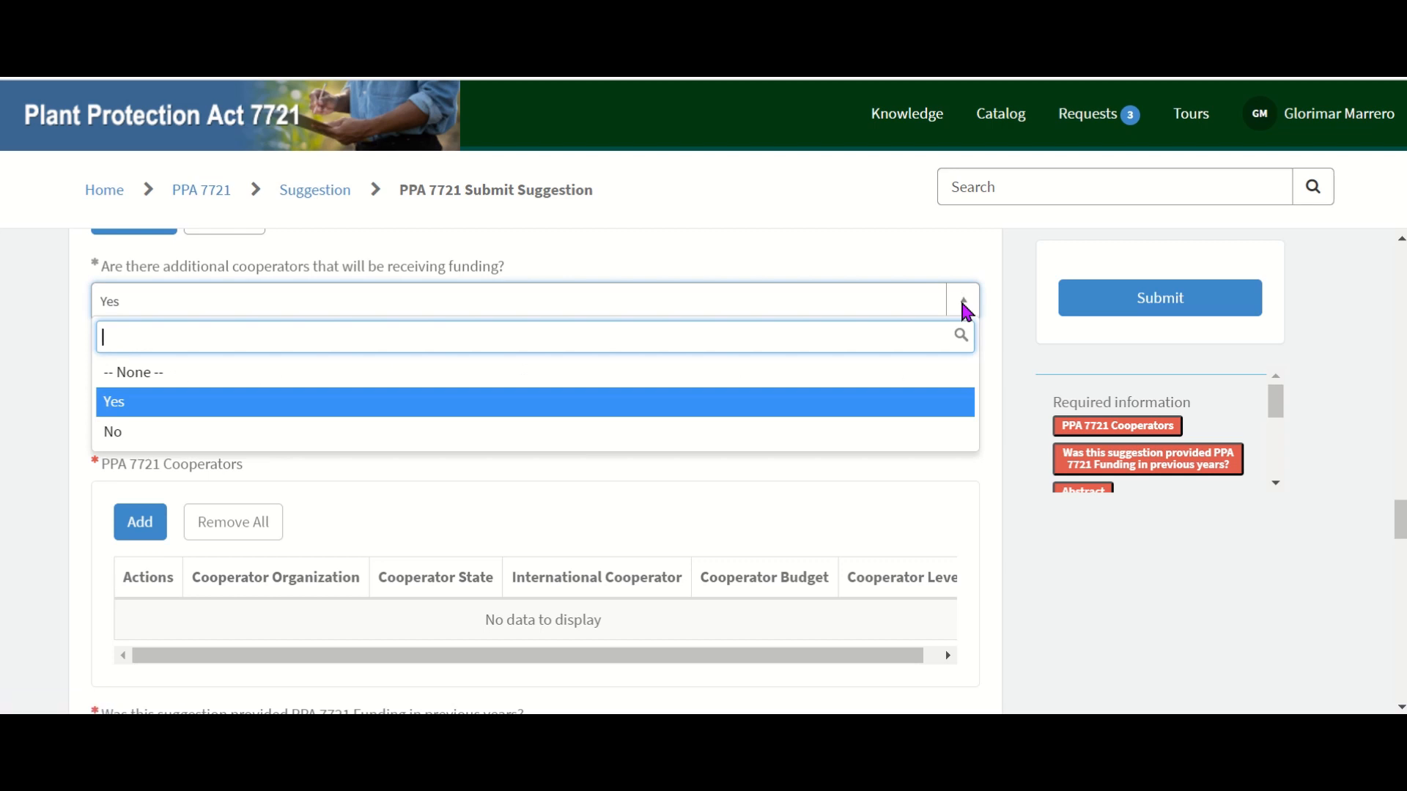
{"action": "left_click", "coordinate": [949, 432]}
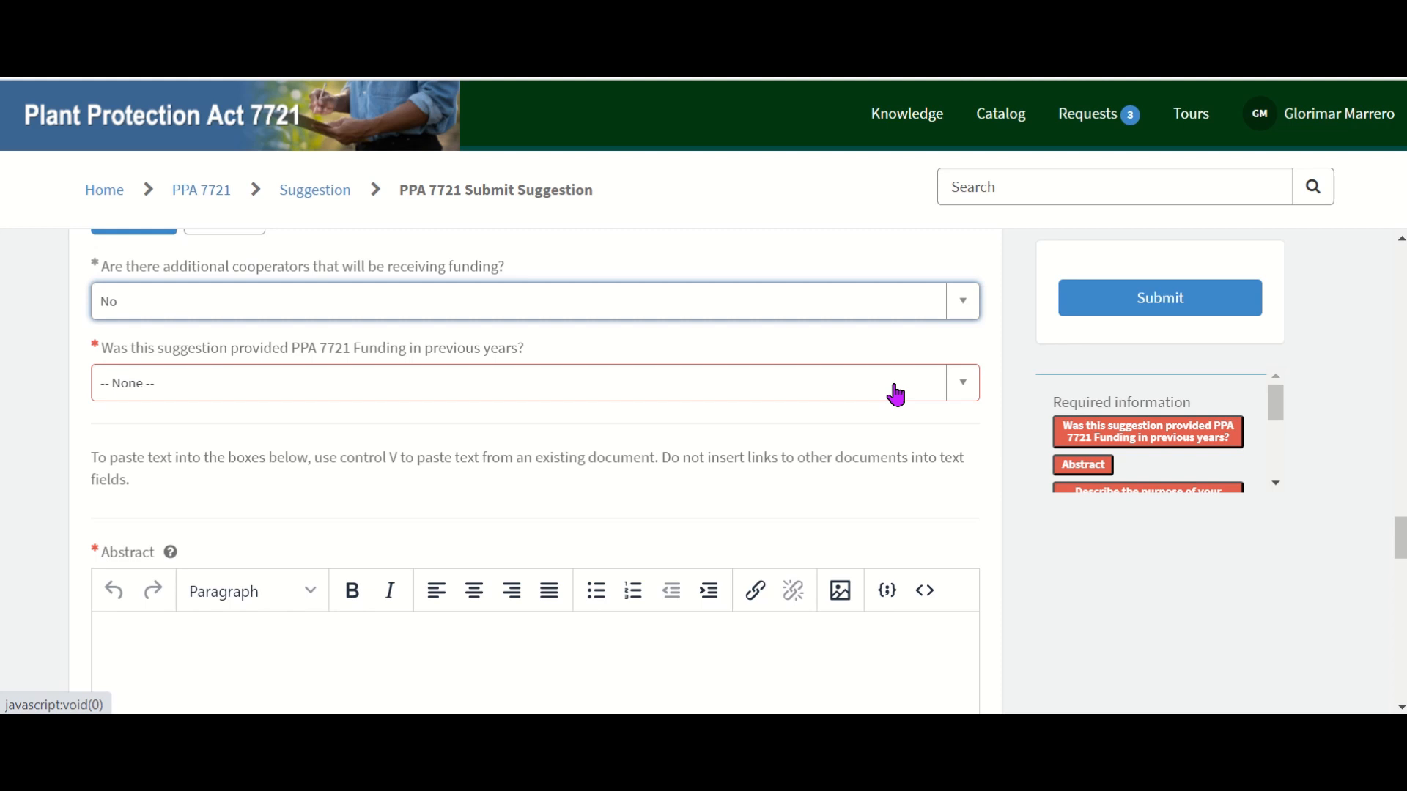
- Answer Yes to PPA 7721 funding in previous years and upload fy23-ppa7721-Progress Report from the Desktop as the narrative report
{"action": "left_click", "coordinate": [957, 382]}
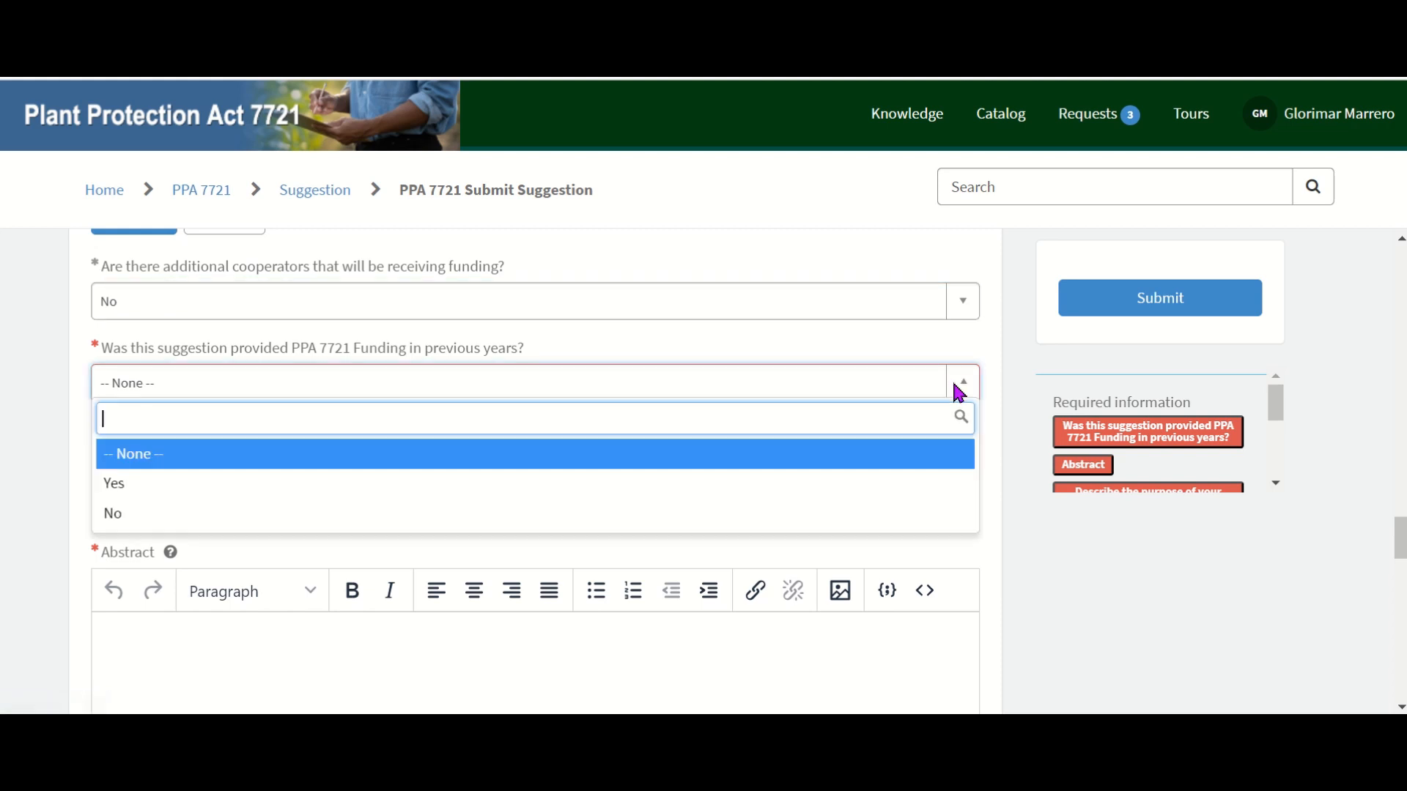
{"action": "left_click", "coordinate": [910, 486]}
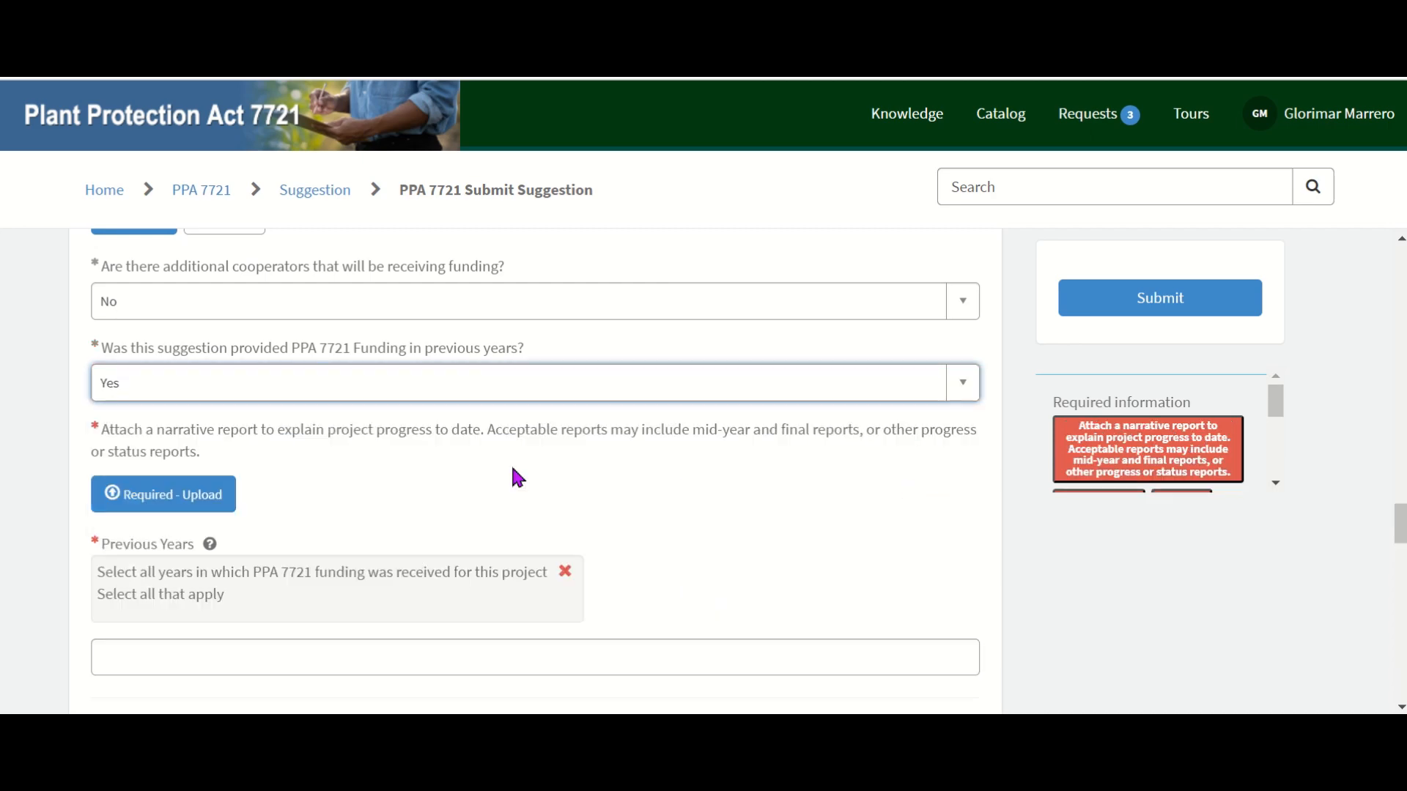
{"action": "left_click", "coordinate": [177, 499]}
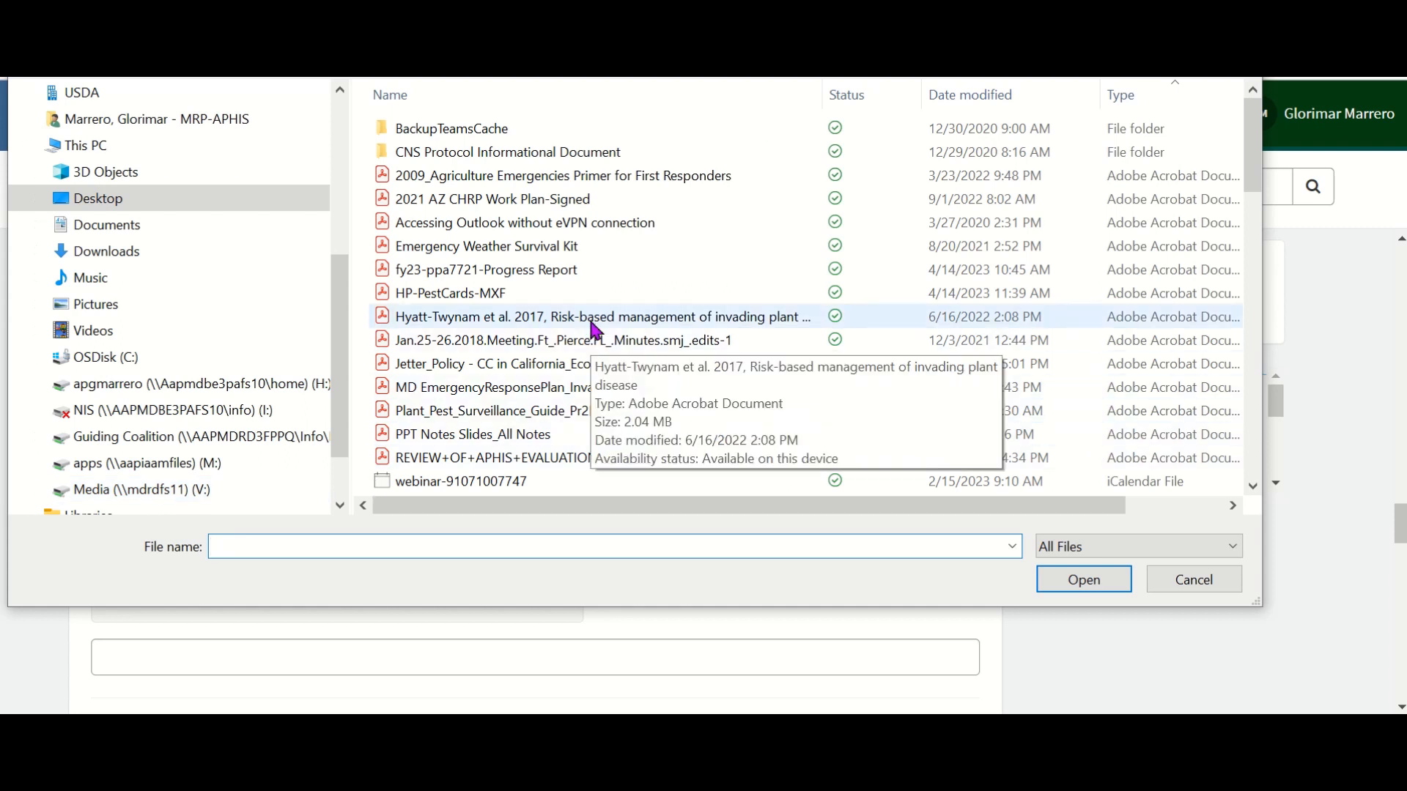
{"action": "left_click", "coordinate": [560, 271]}
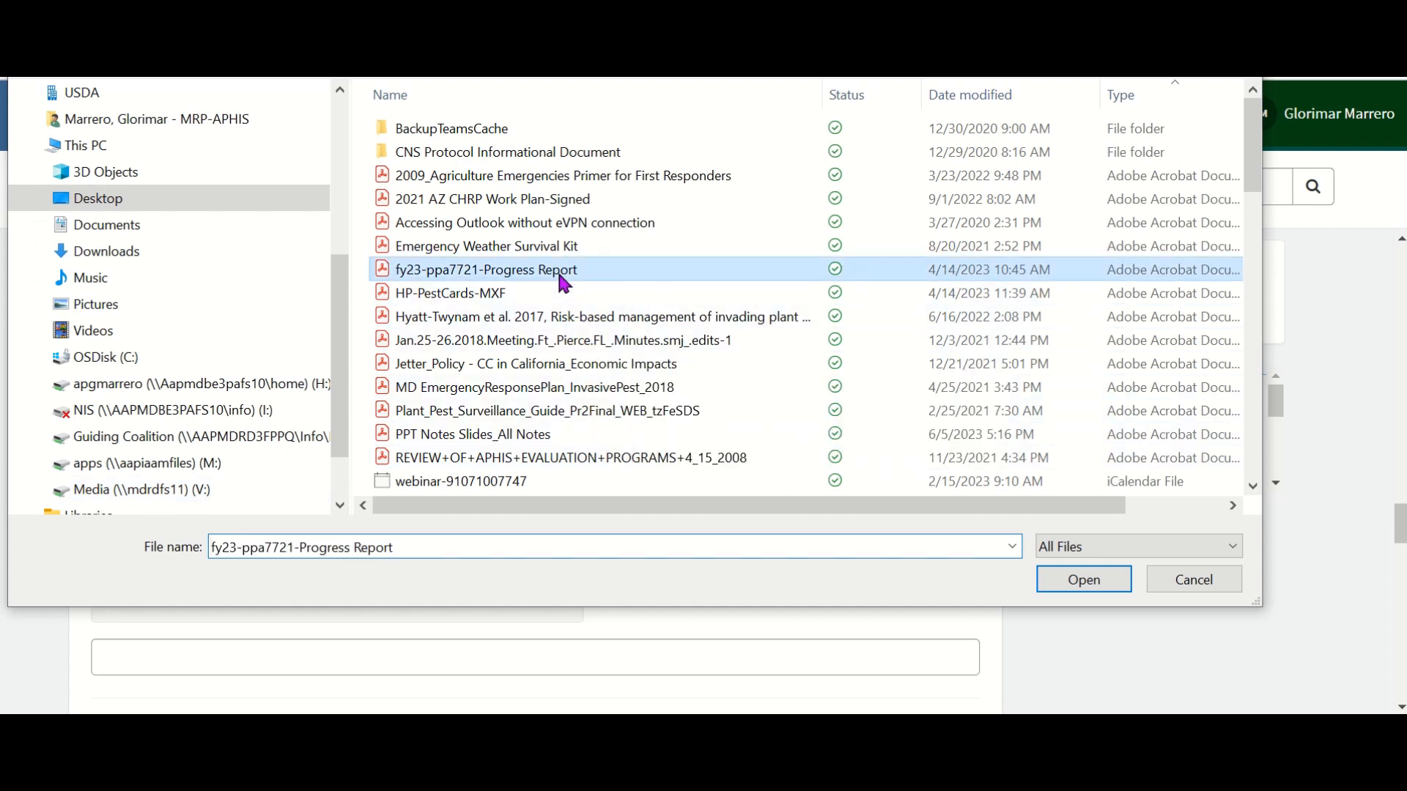
{"action": "left_click", "coordinate": [1045, 580]}
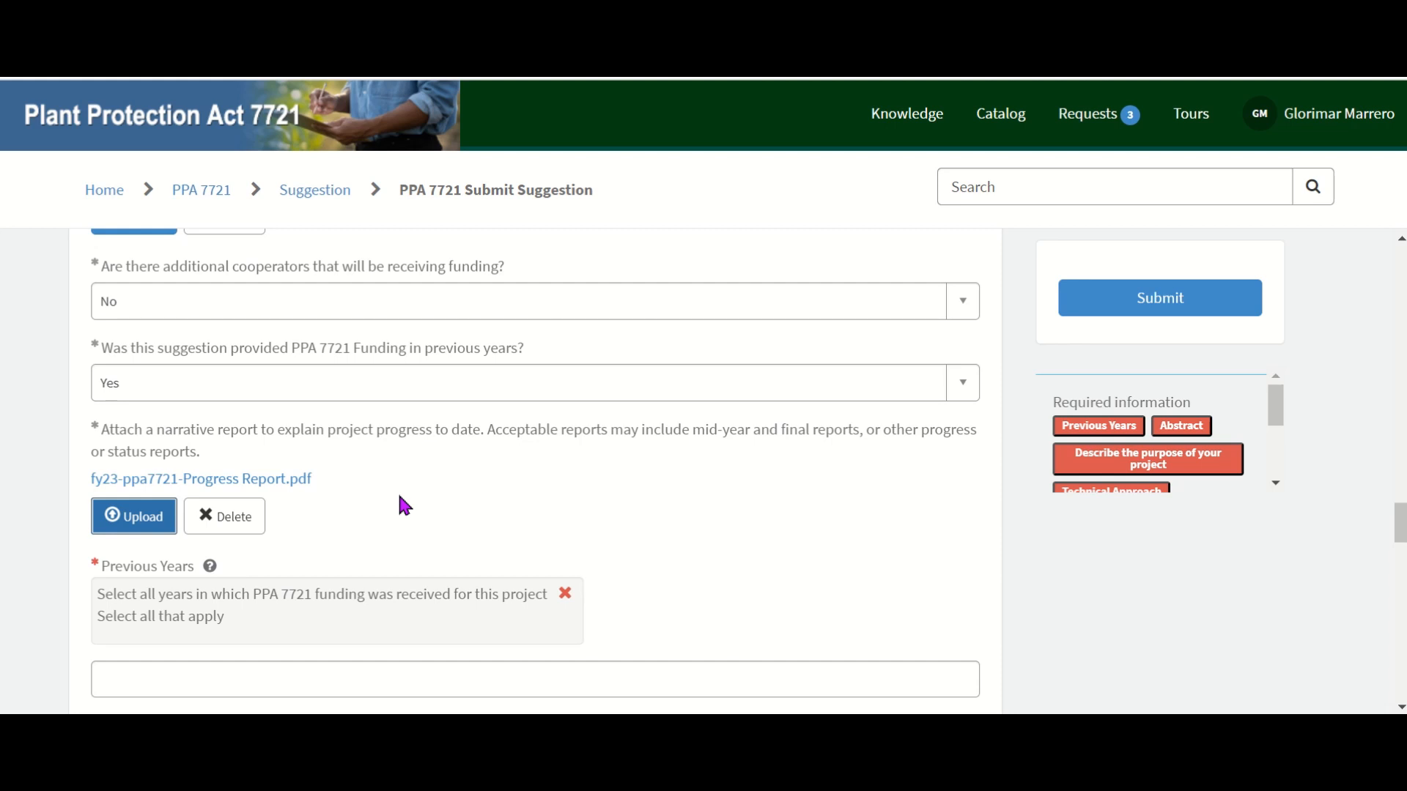
- Select 2022, 2023 and 2021 as the previous years in which the project received PPA 7721 funding
{"action": "left_click", "coordinate": [892, 672]}
{"action": "left_click", "coordinate": [894, 676]}
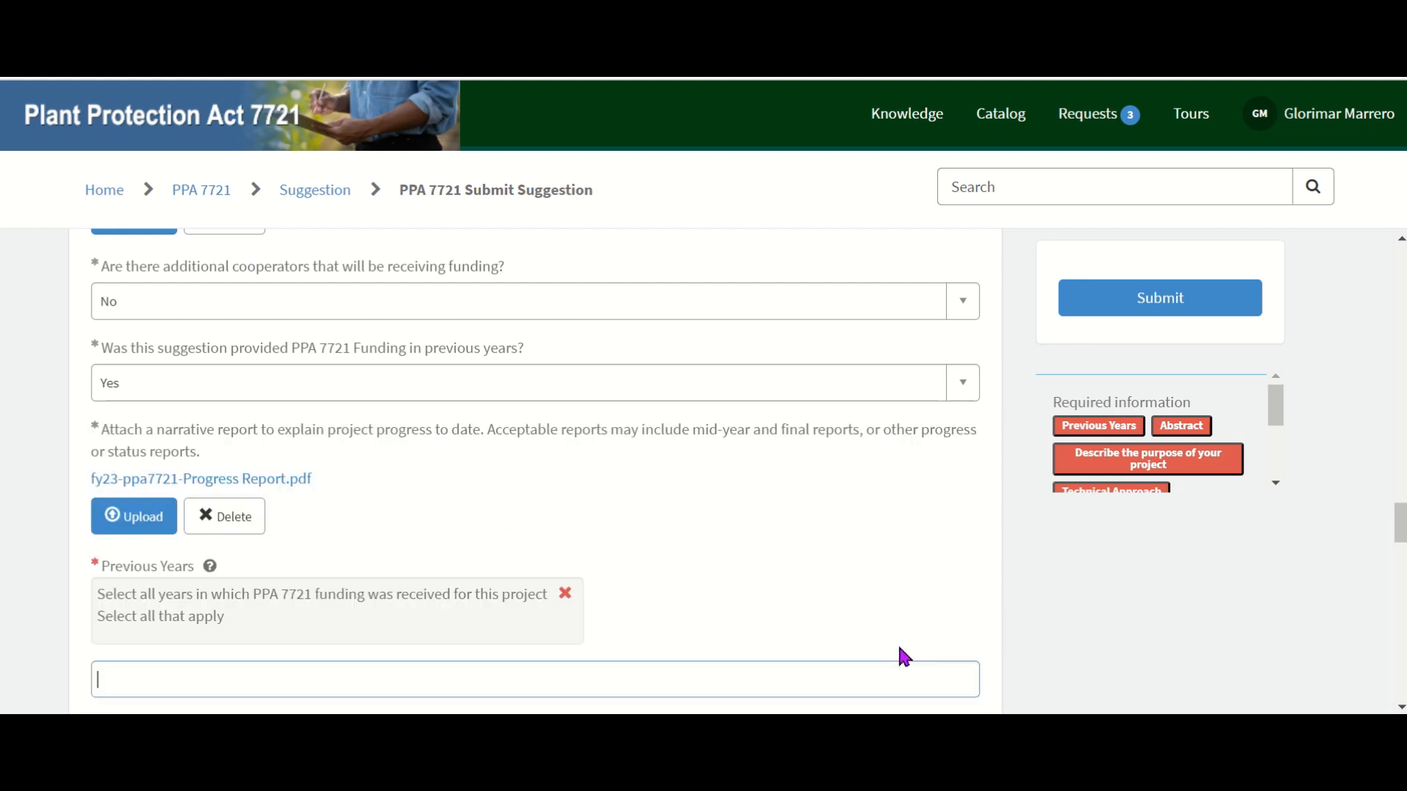
{"action": "left_click", "coordinate": [900, 668]}
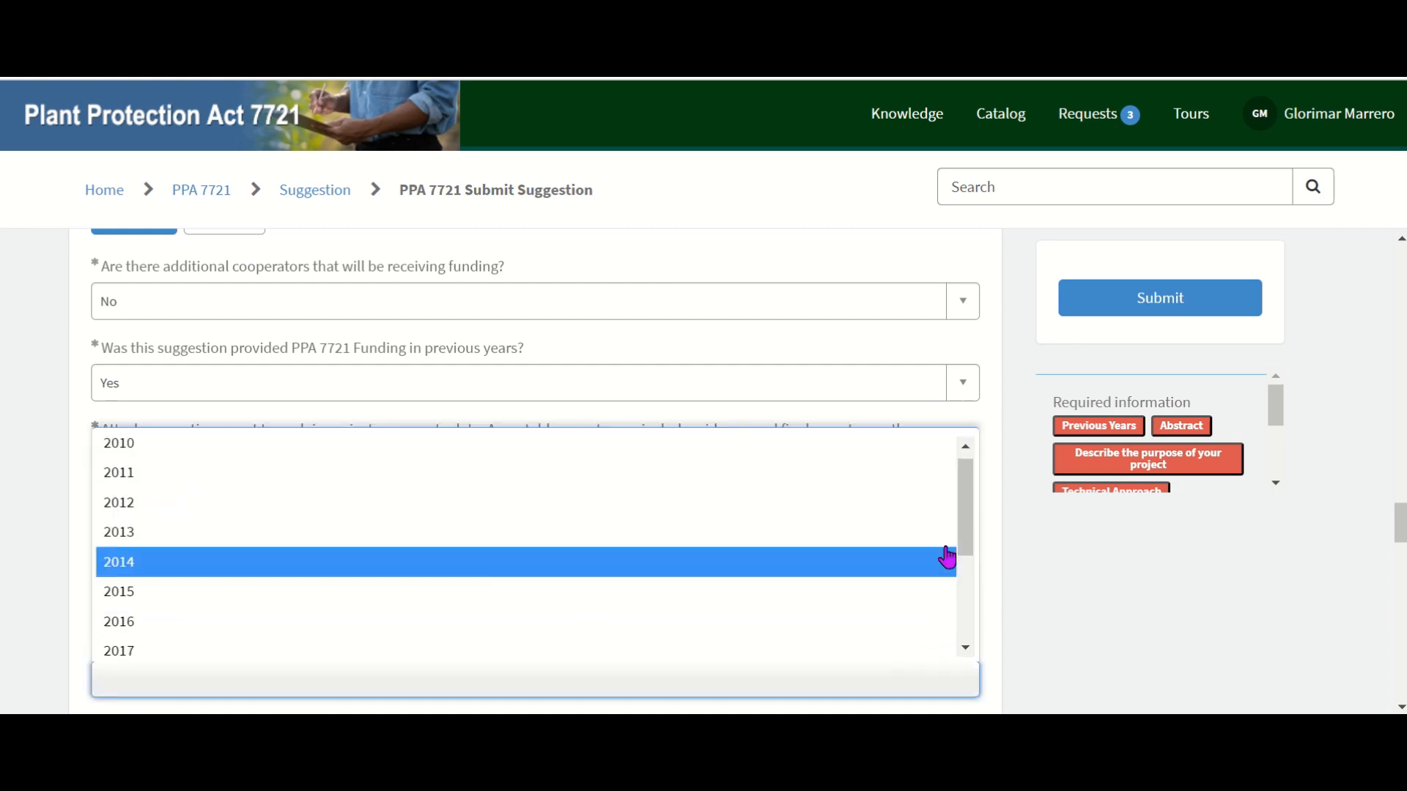
{"action": "left_click_drag", "start_coordinate": [970, 508], "coordinate": [958, 636]}
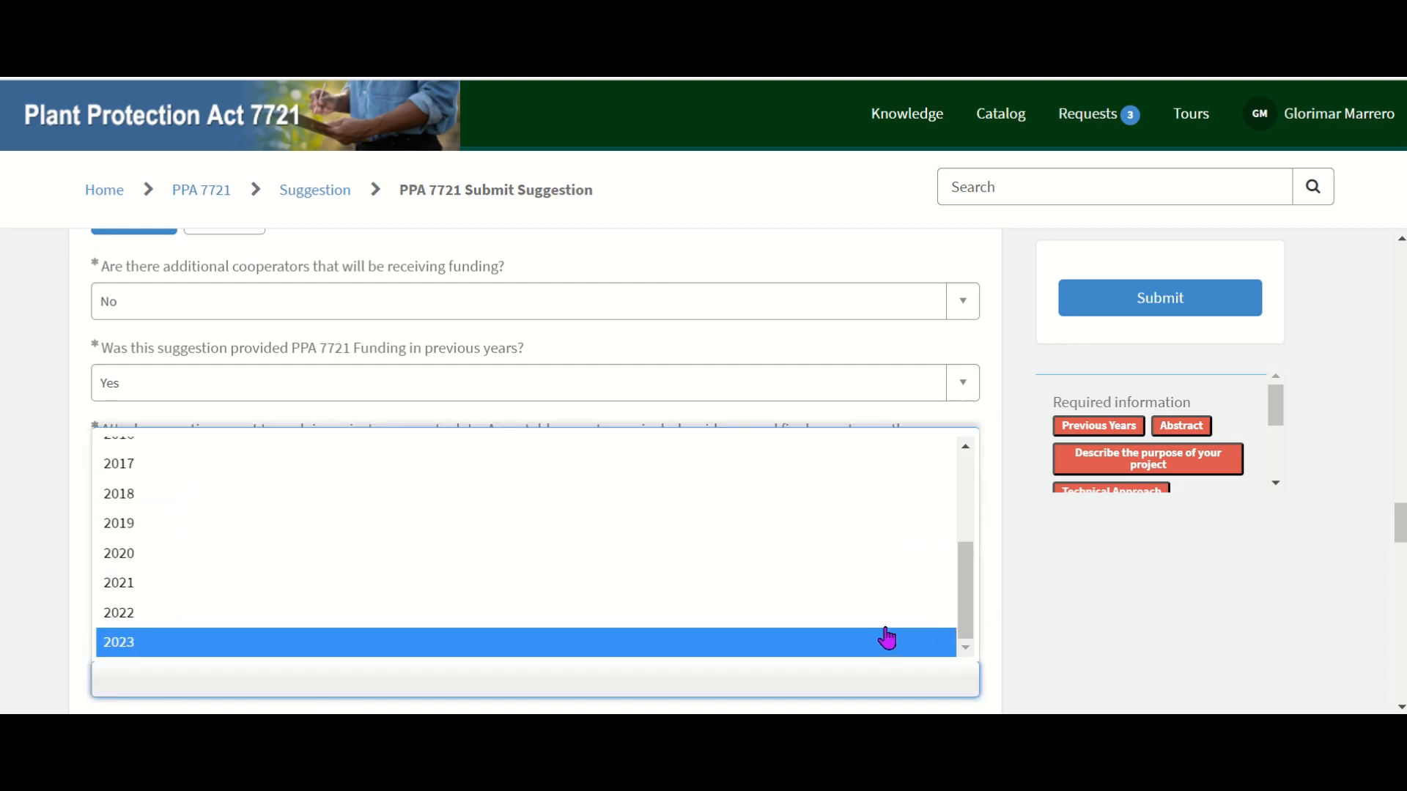
{"action": "left_click", "coordinate": [897, 612]}
{"action": "left_click", "coordinate": [870, 669]}
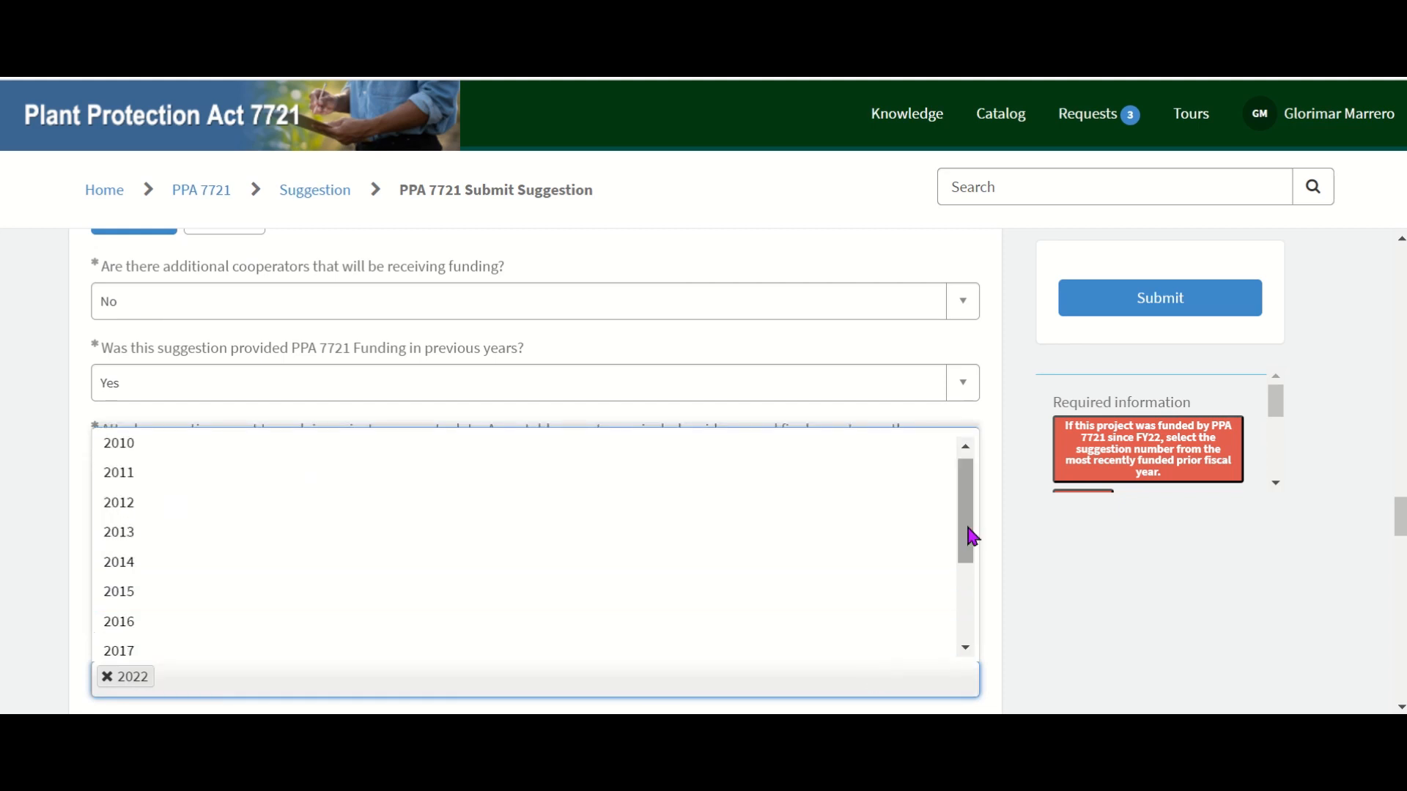
{"action": "left_click_drag", "start_coordinate": [970, 534], "coordinate": [950, 631]}
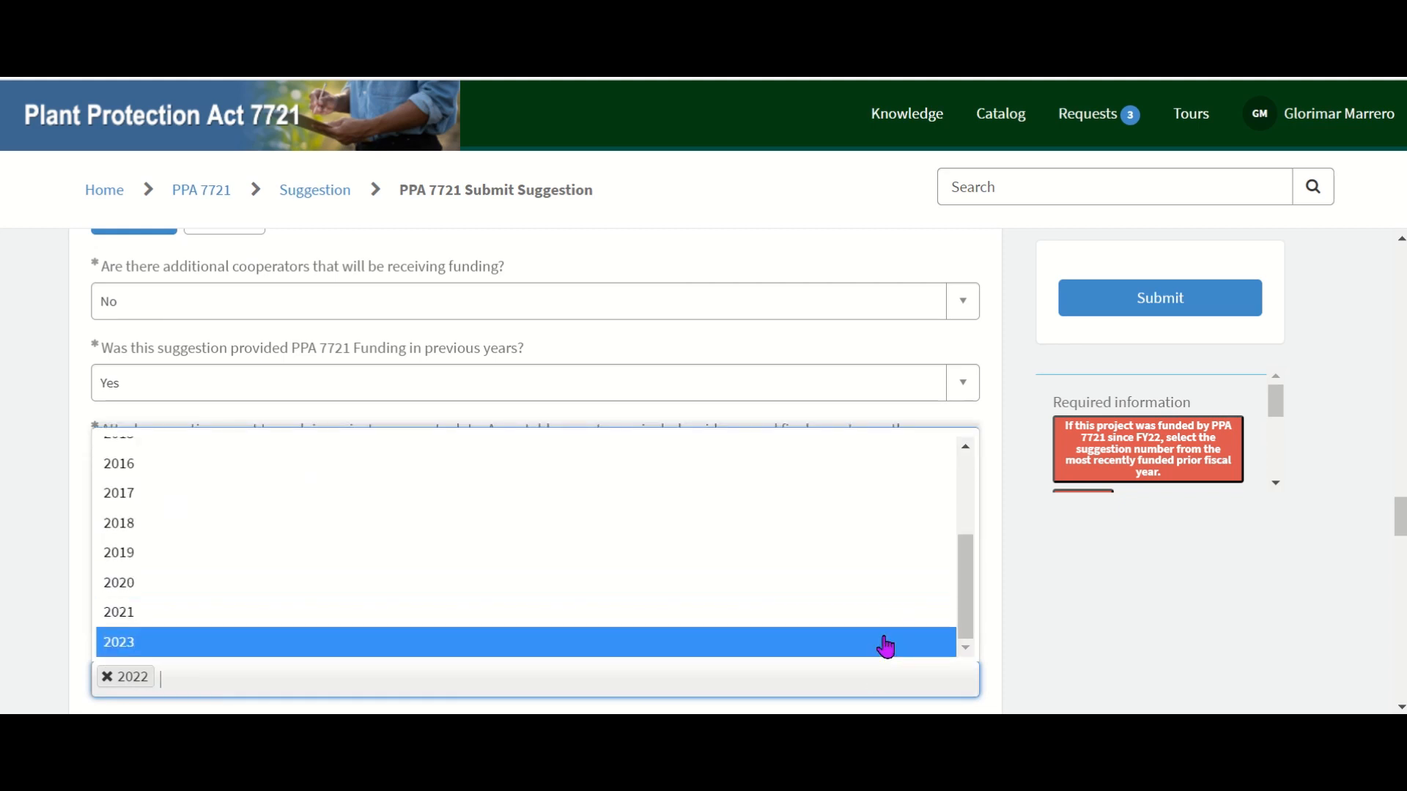
{"action": "left_click", "coordinate": [883, 642]}
{"action": "left_click", "coordinate": [841, 667]}
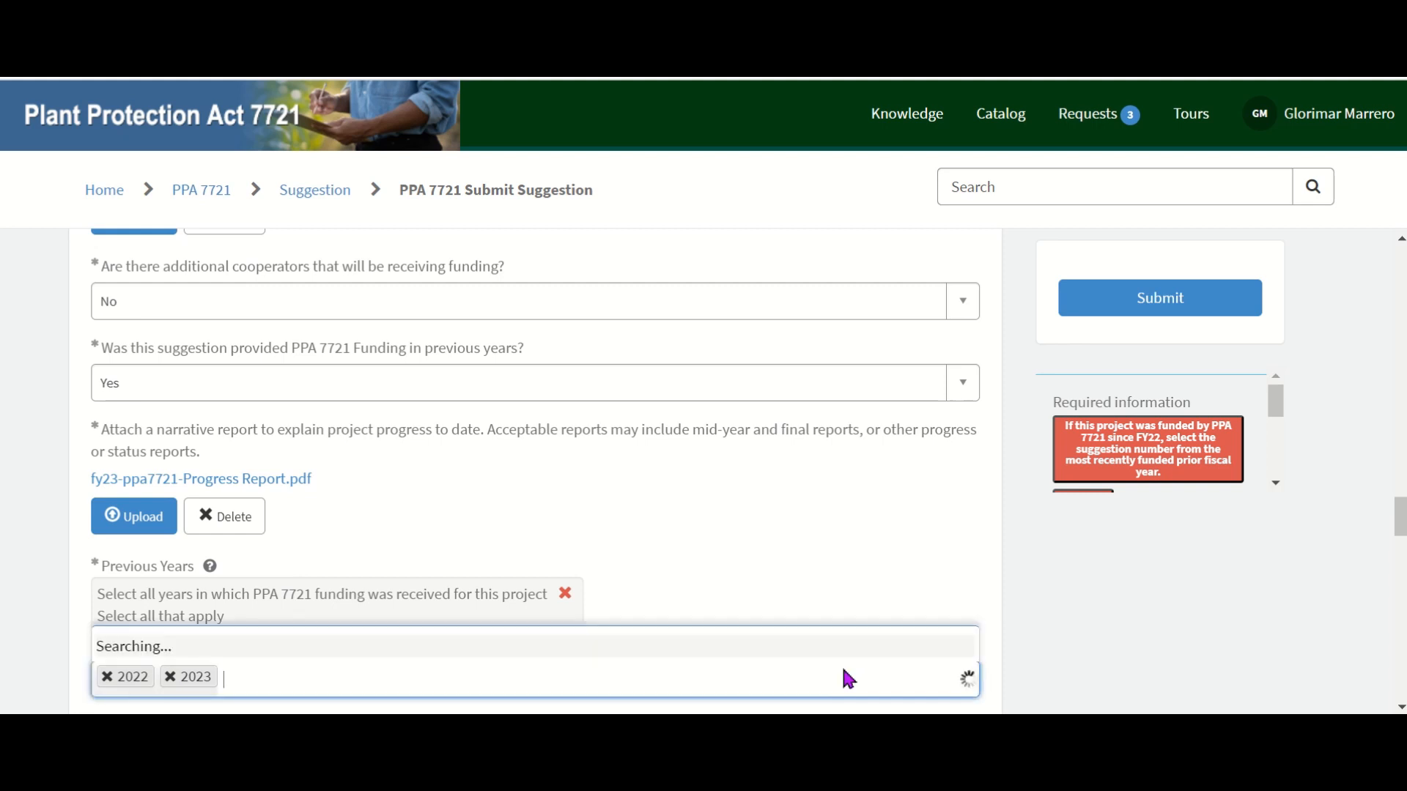
{"action": "left_click_drag", "start_coordinate": [967, 535], "coordinate": [954, 619]}
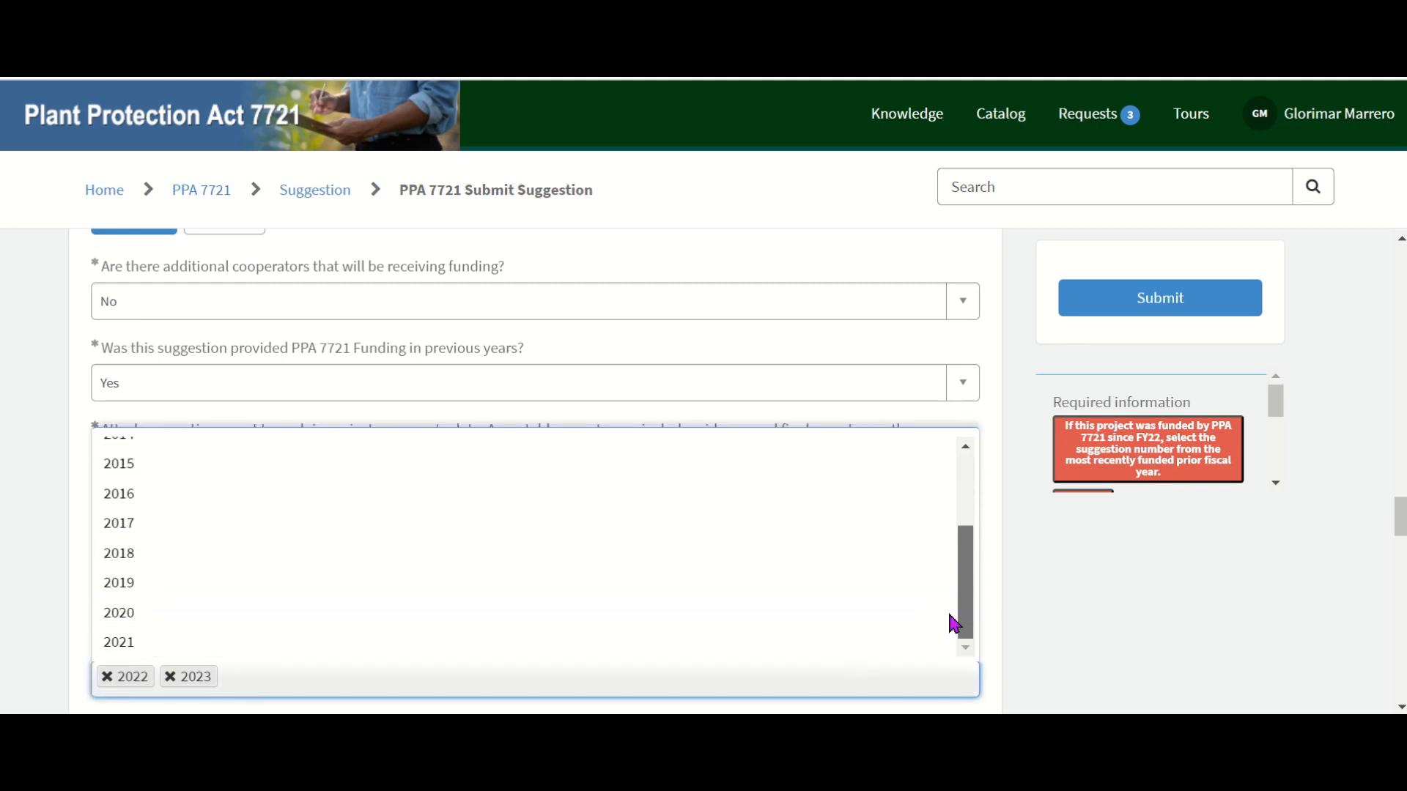
{"action": "left_click", "coordinate": [889, 647]}
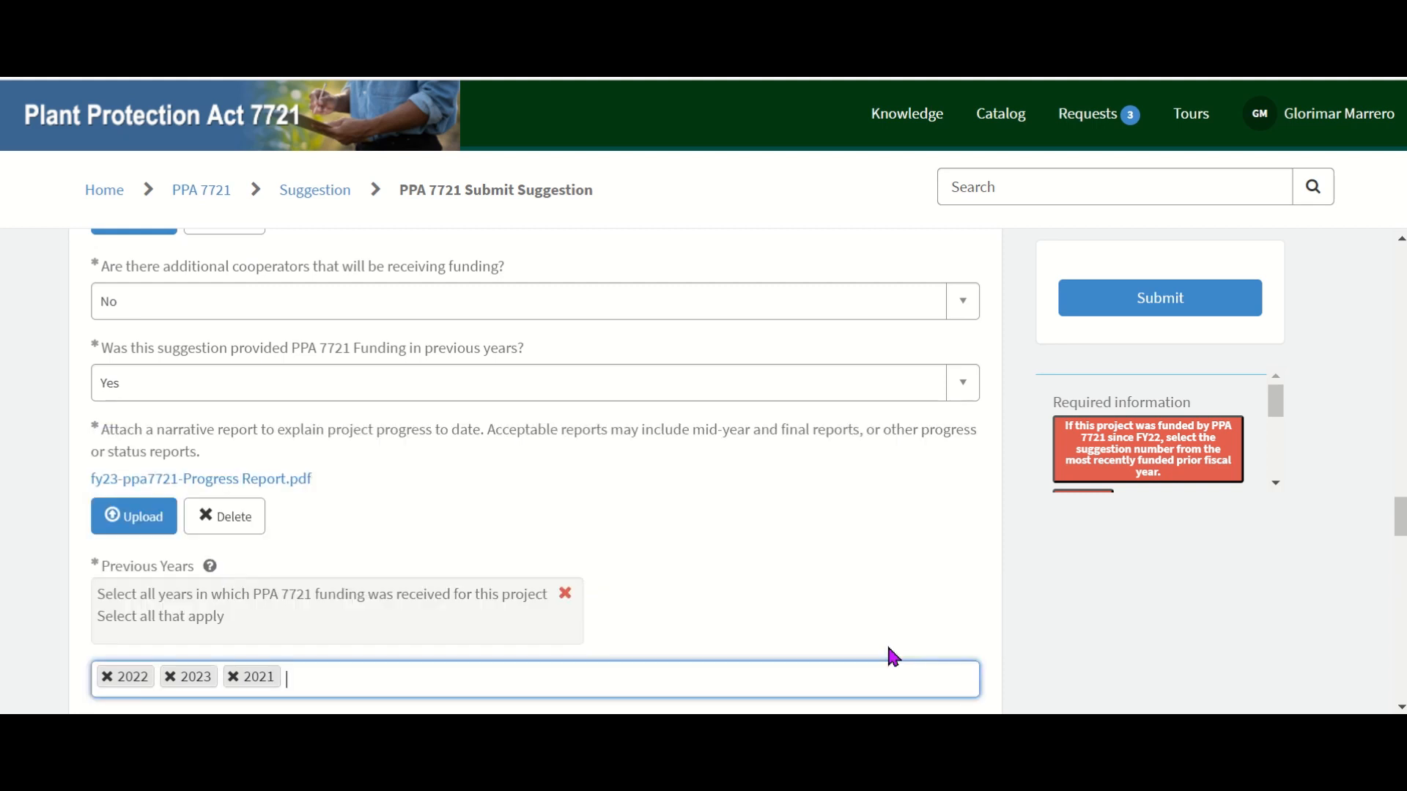
- Remove 2023 from the previous years and select 2022 - 0009 as the most recently funded suggestion number
{"action": "left_click_drag", "start_coordinate": [1402, 512], "coordinate": [1402, 515]}
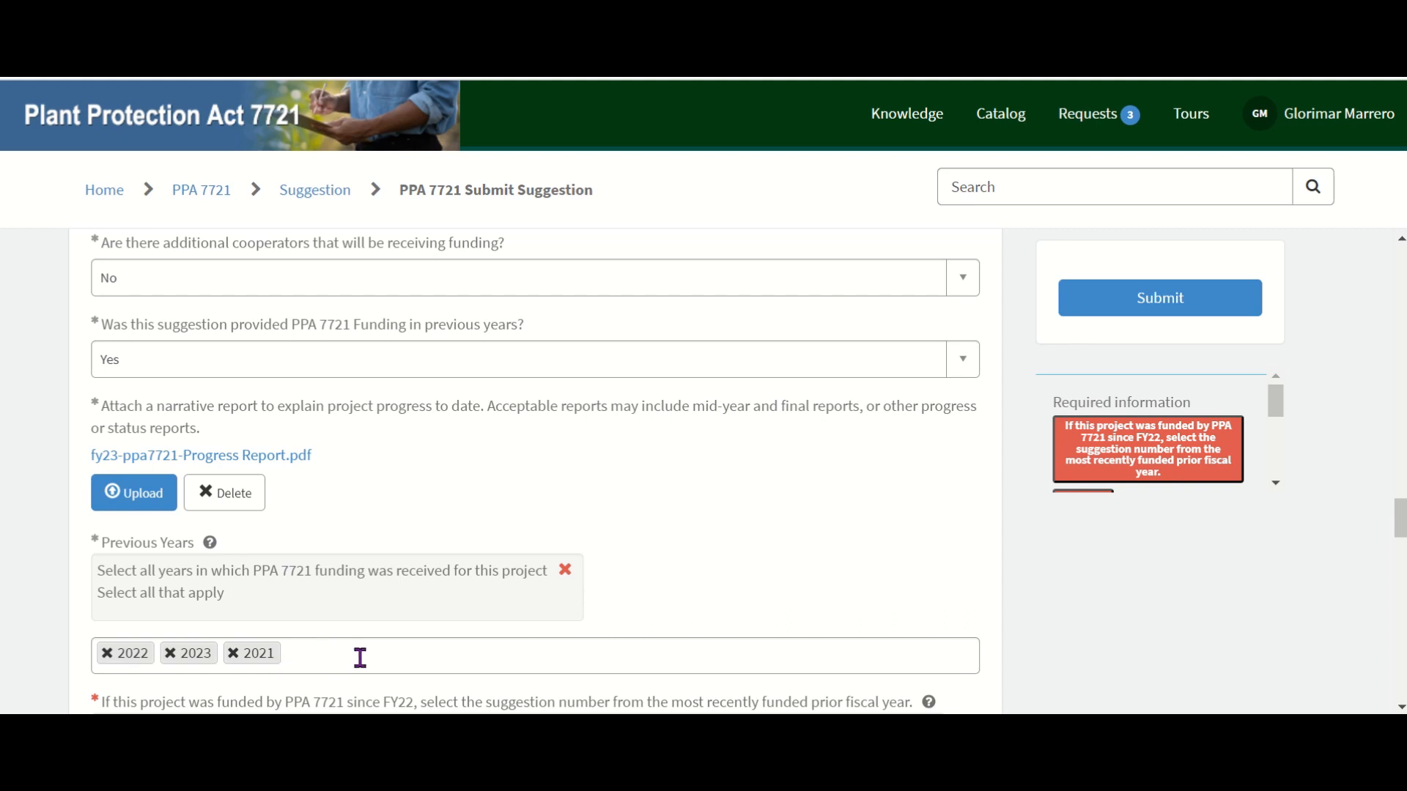
{"action": "left_click", "coordinate": [170, 655]}
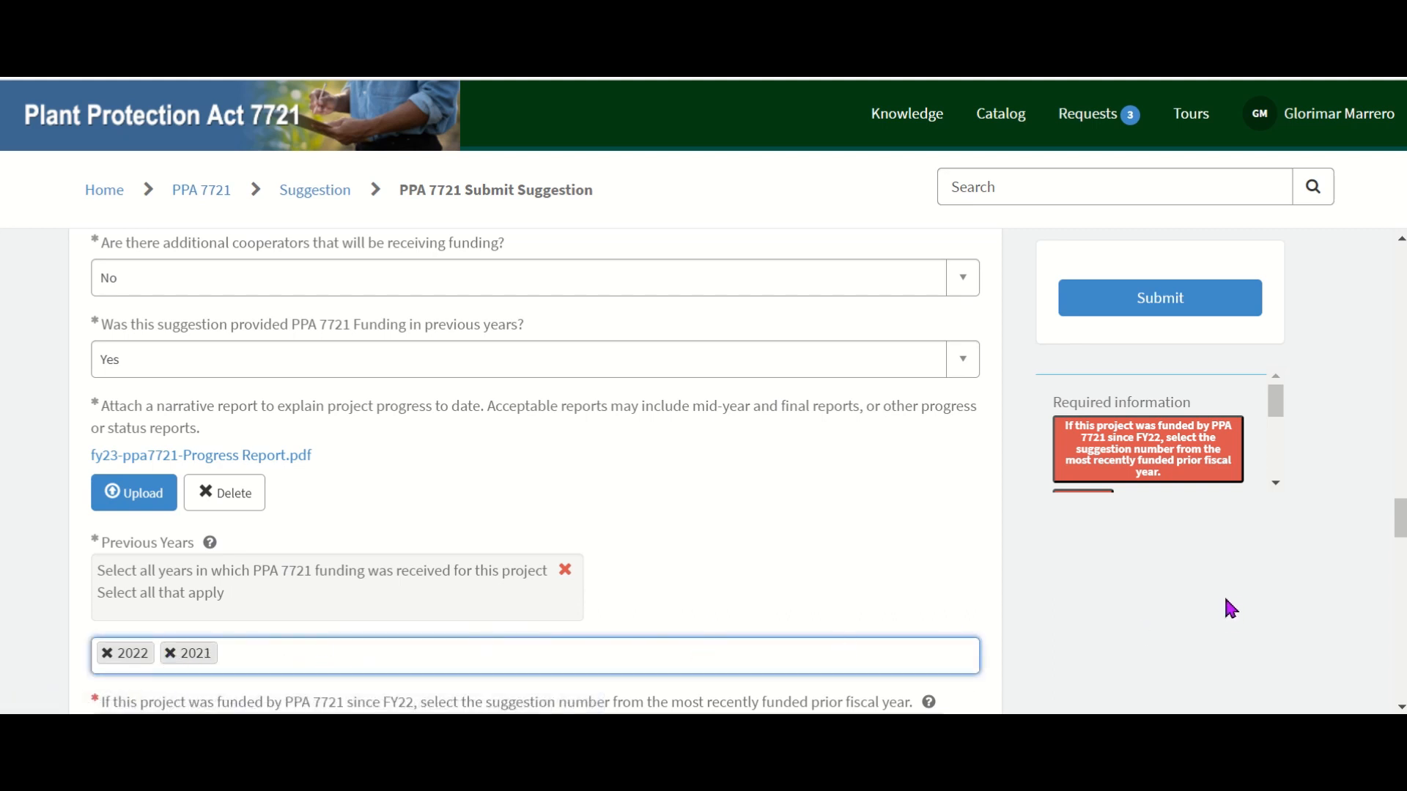
{"action": "left_click_drag", "start_coordinate": [1400, 518], "coordinate": [1398, 547]}
{"action": "left_click", "coordinate": [895, 478]}
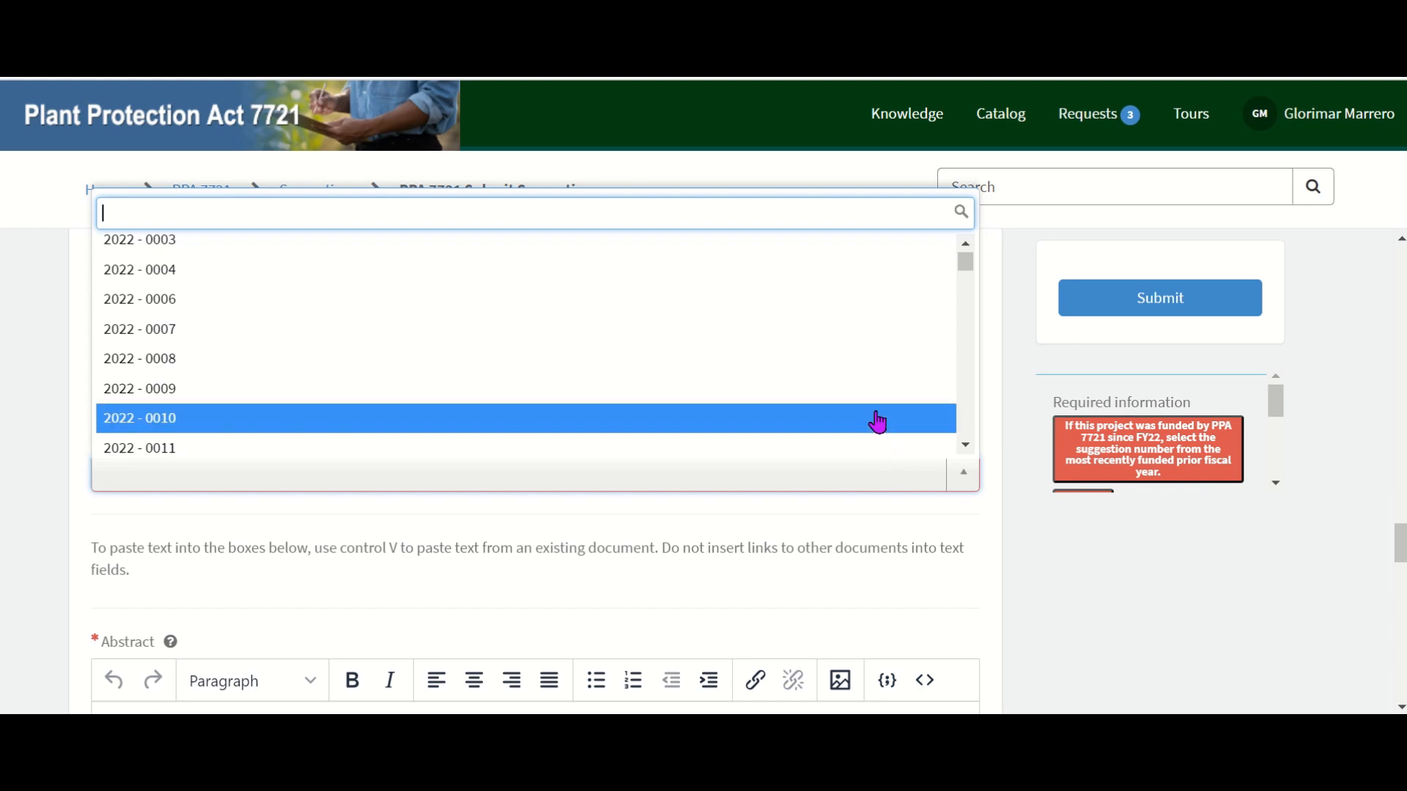
{"action": "left_click", "coordinate": [877, 392]}
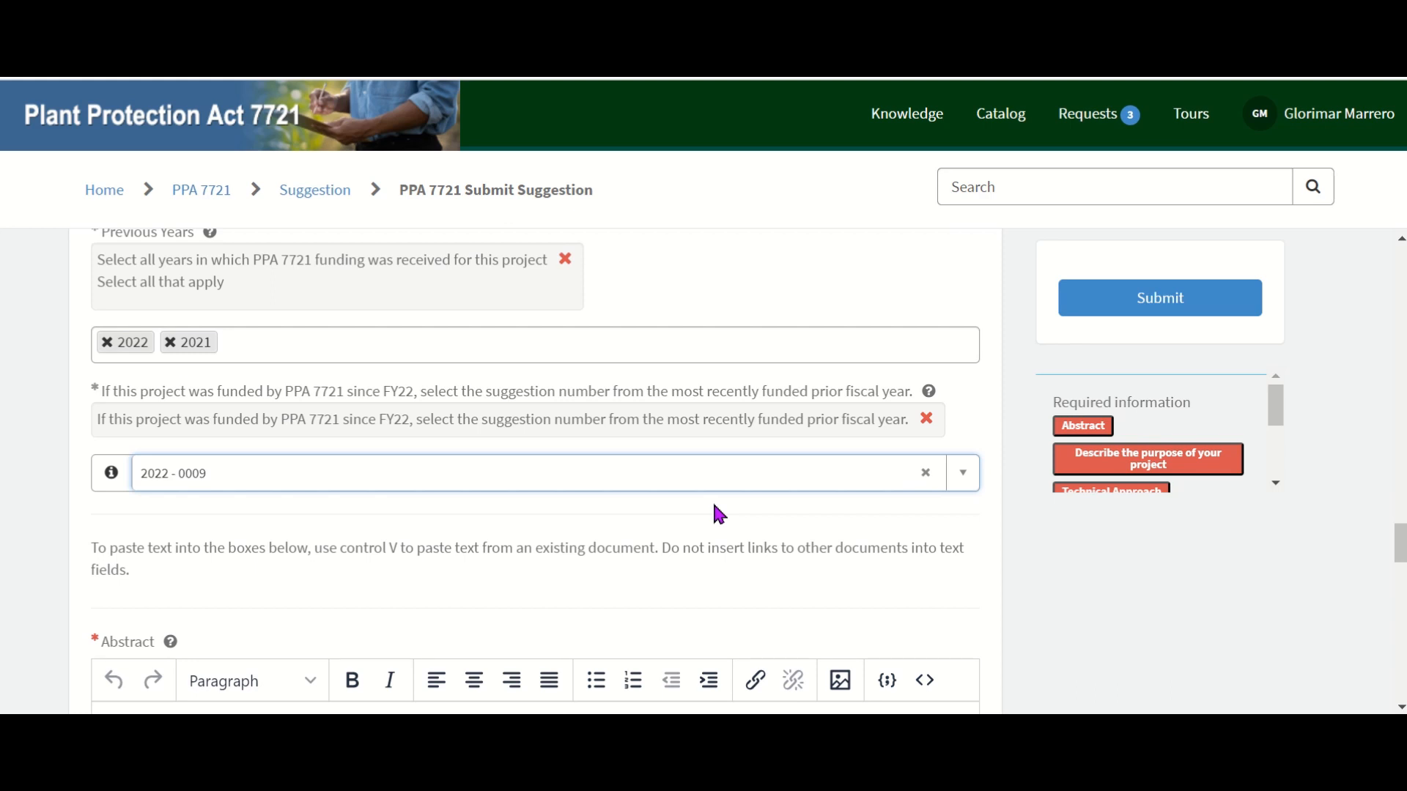
- Paste the copied text on the six APHIS strategic goal areas into the Abstract, keeping its formatting, and check the pasted content
{"action": "left_click_drag", "start_coordinate": [1403, 528], "coordinate": [1404, 531]}
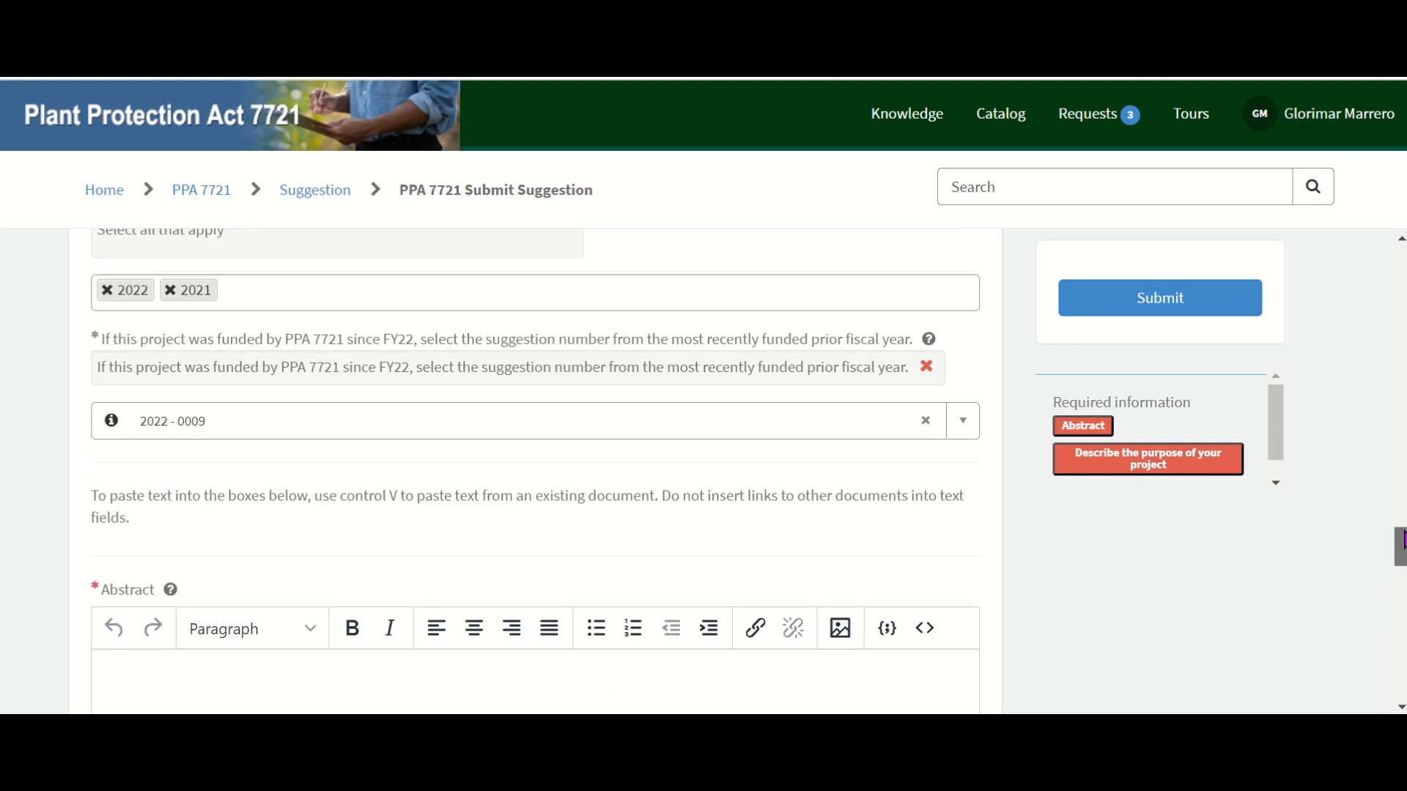
{"action": "left_click_drag", "start_coordinate": [1403, 540], "coordinate": [1403, 551]}
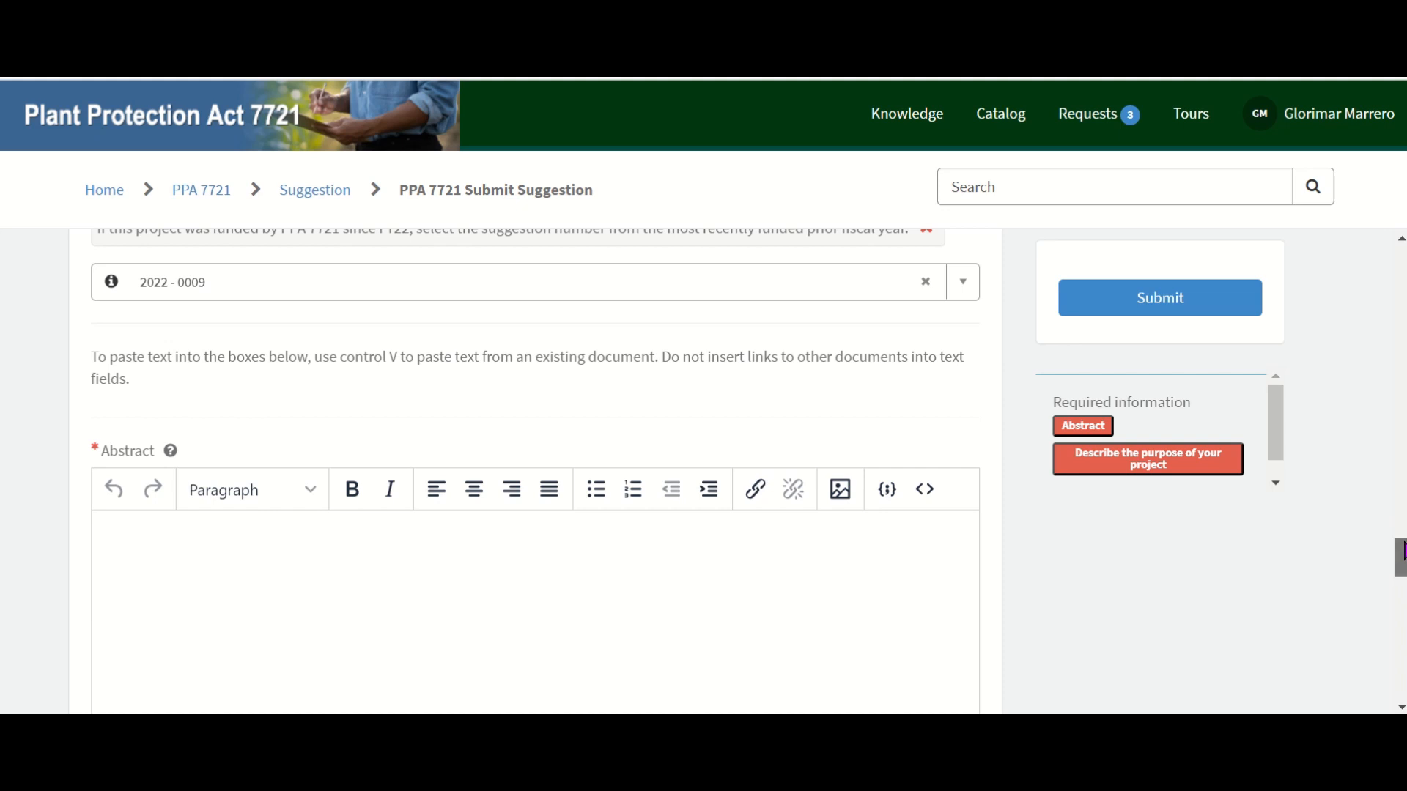
{"action": "left_click_drag", "start_coordinate": [1403, 549], "coordinate": [1402, 553]}
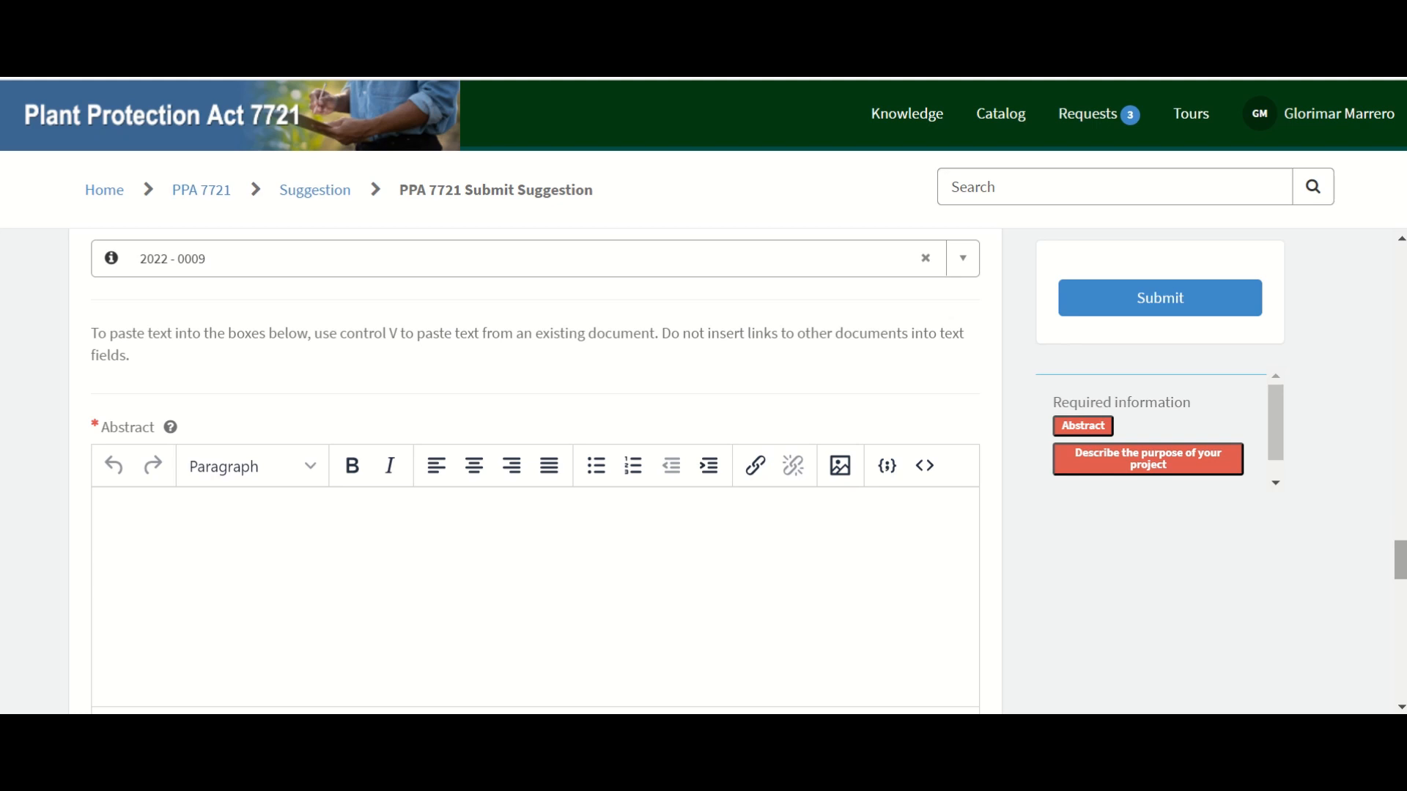
{"action": "scroll", "coordinate": [535, 469], "scroll_direction": "down", "scroll_amount": 2}
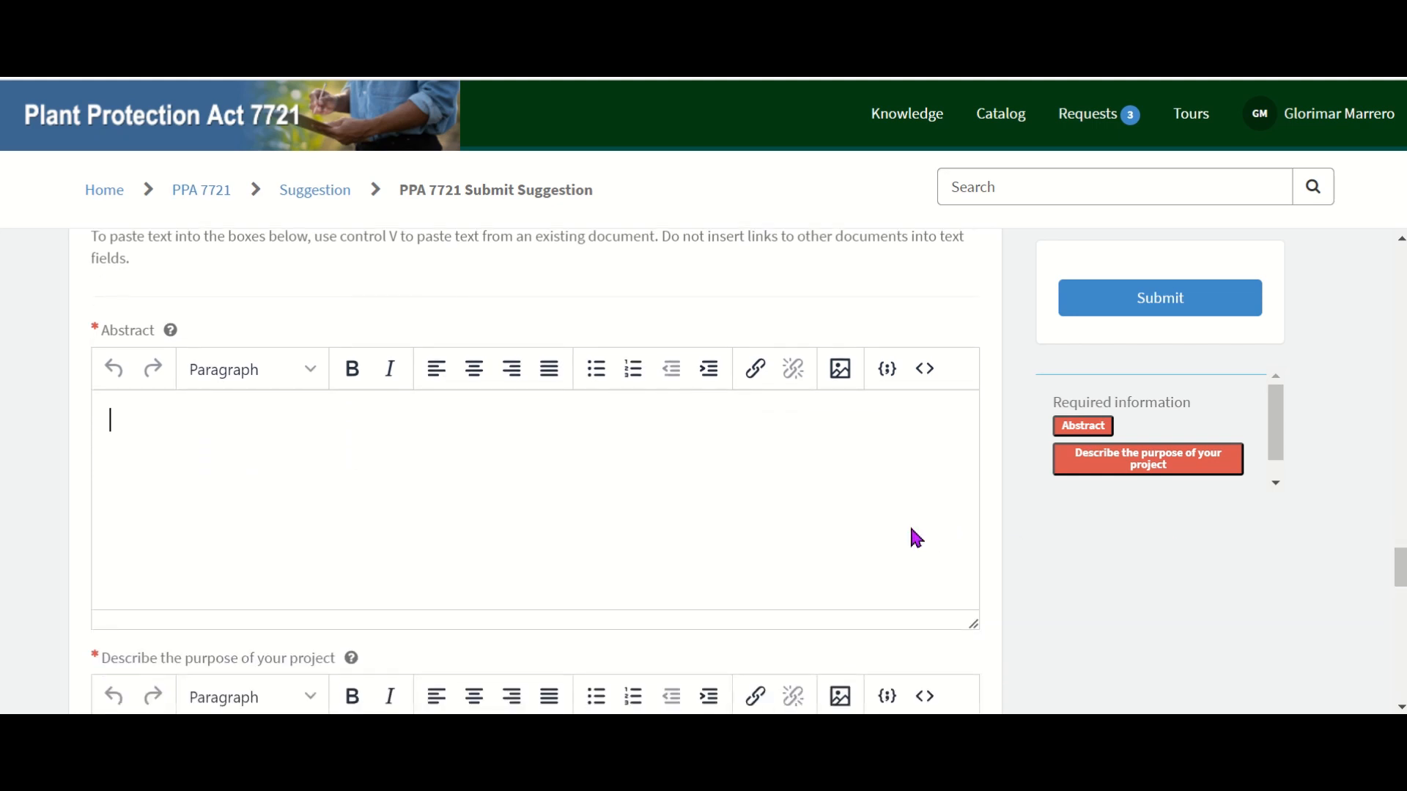
{"action": "key", "text": "ctrl+v"}
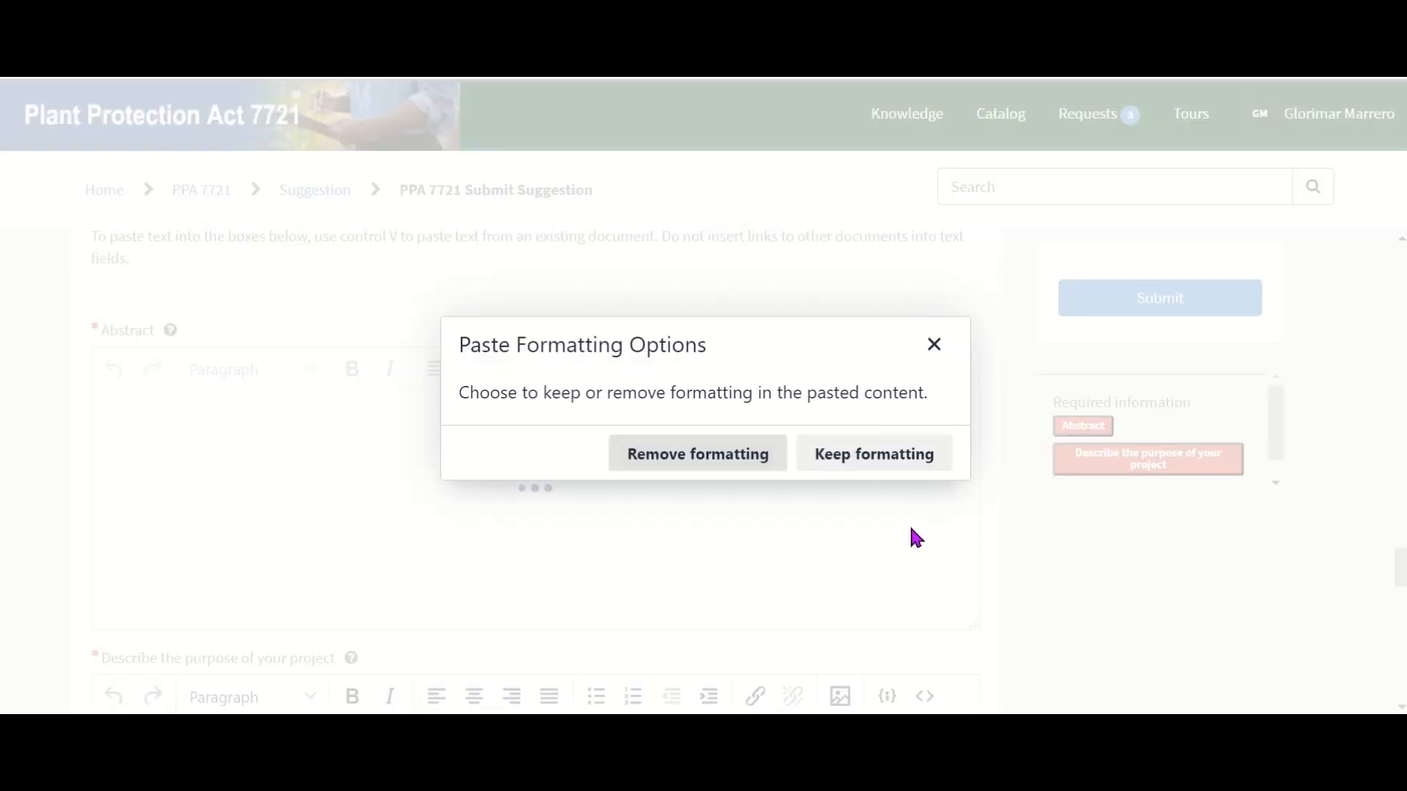
{"action": "left_click", "coordinate": [900, 453]}
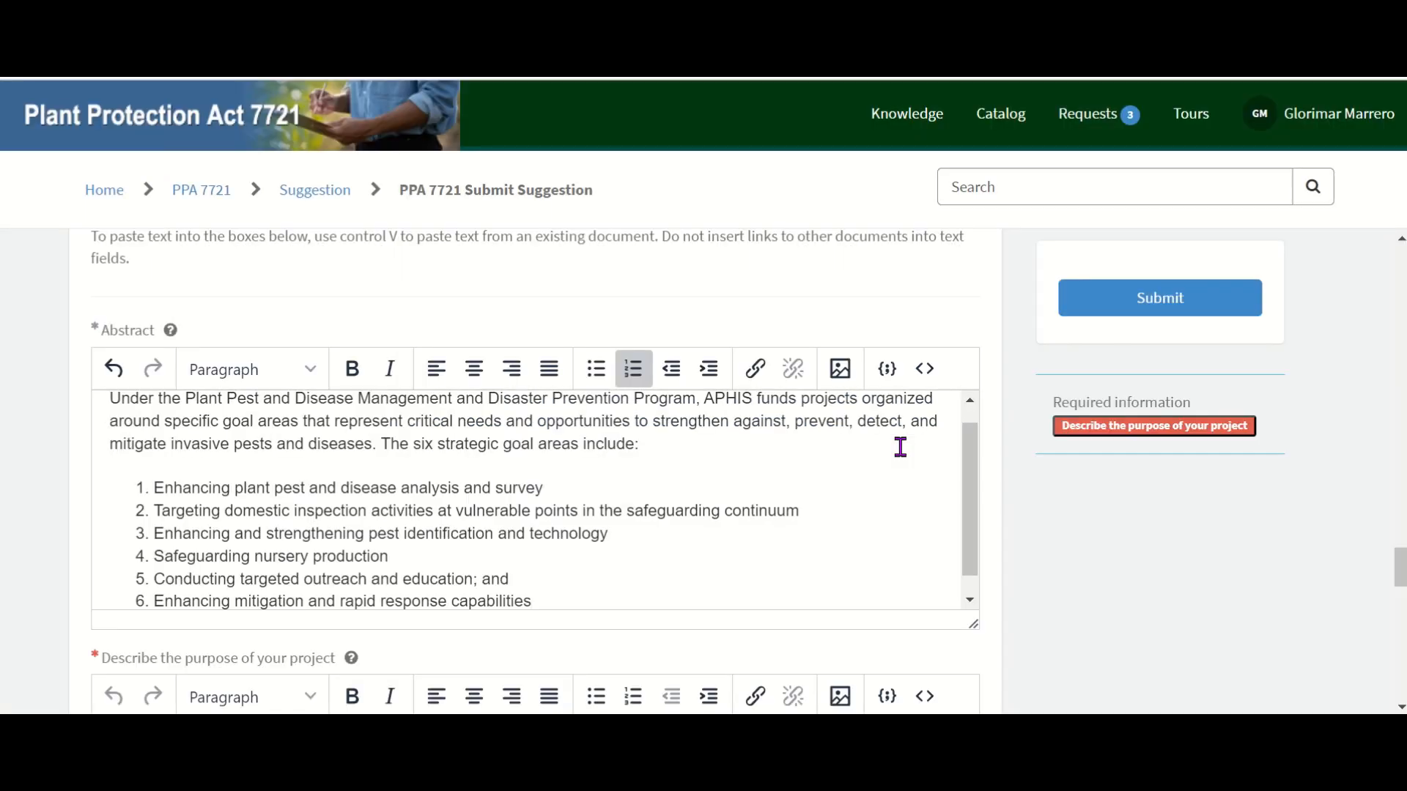
{"action": "scroll", "coordinate": [977, 491], "scroll_direction": "up", "scroll_amount": 1}
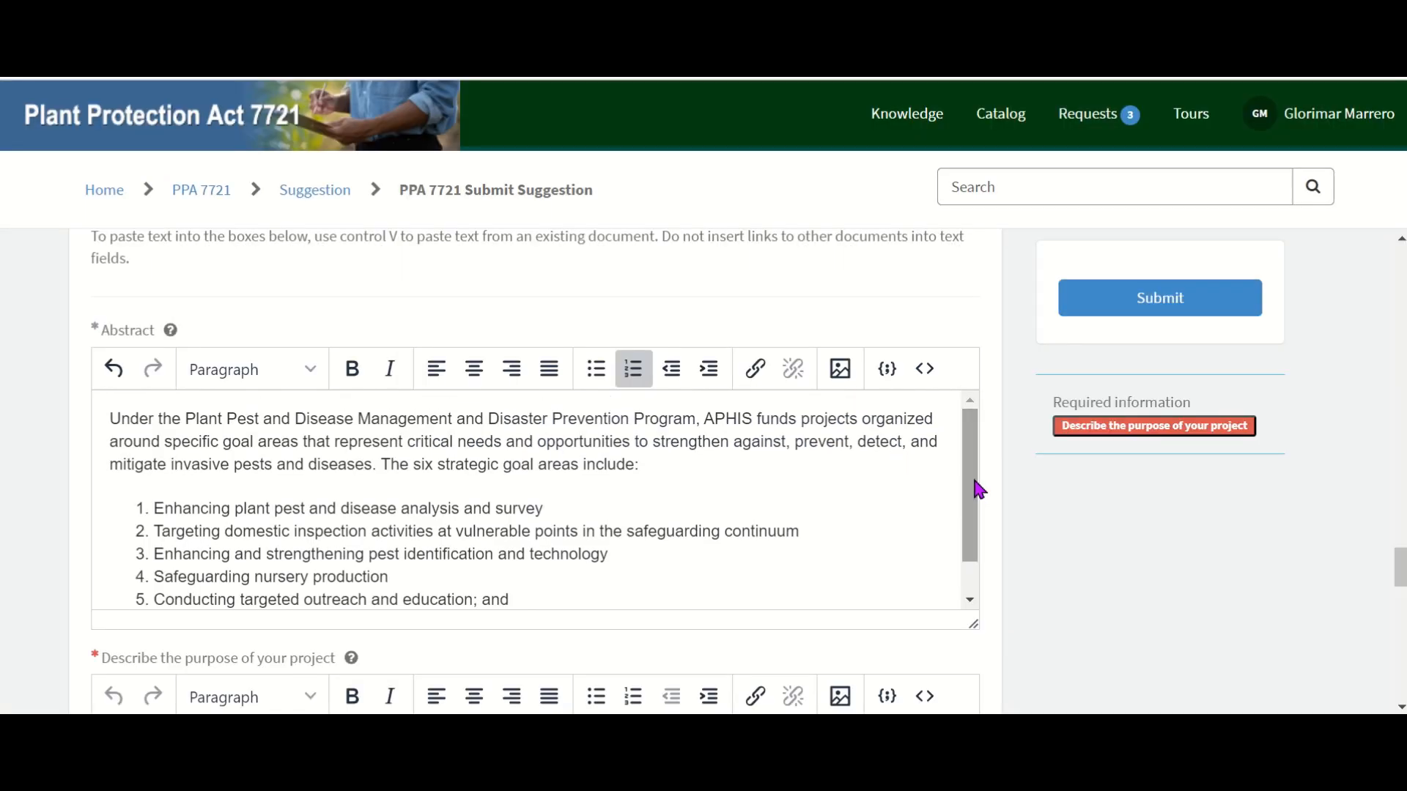
{"action": "scroll", "coordinate": [978, 487], "scroll_direction": "down", "scroll_amount": 1}
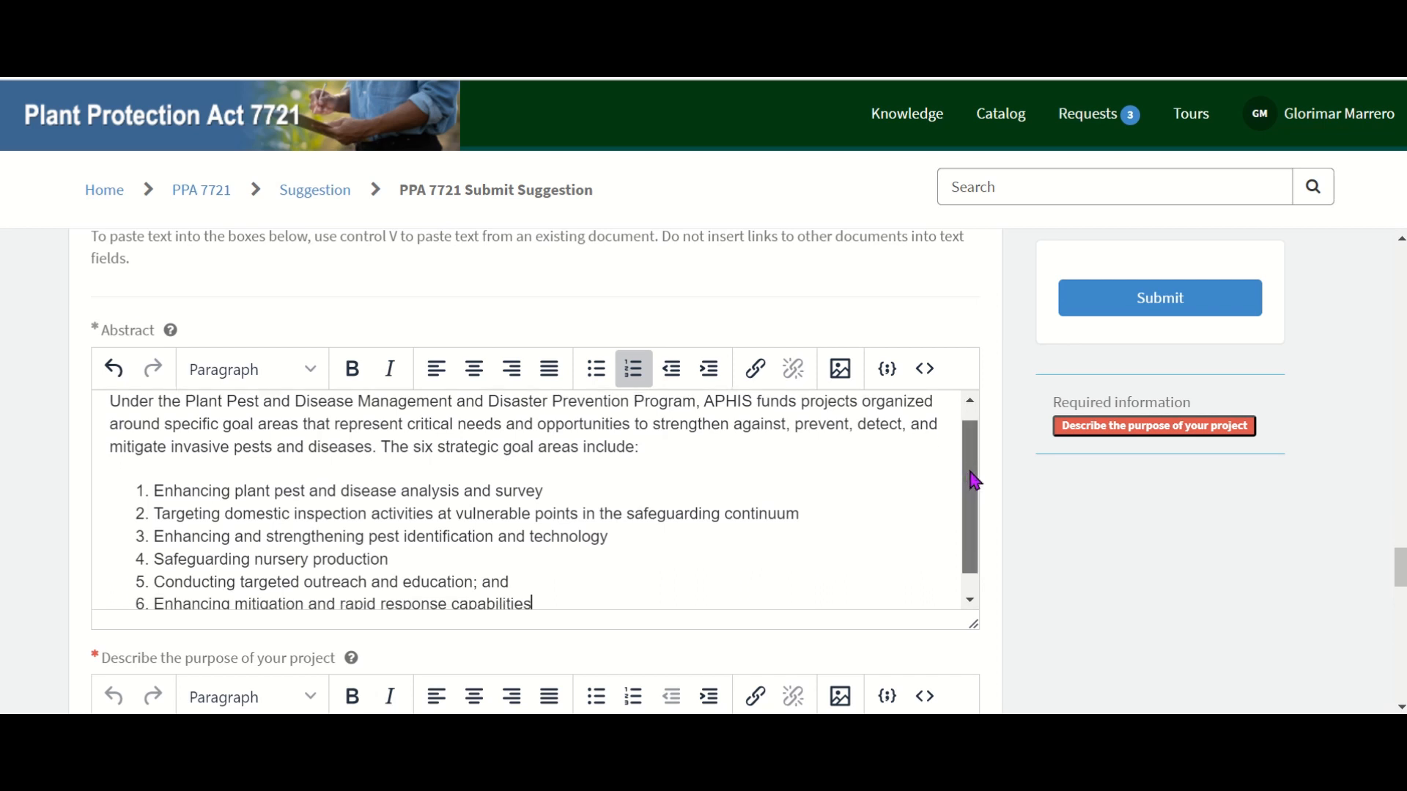
{"action": "left_click_drag", "start_coordinate": [975, 480], "coordinate": [975, 486]}
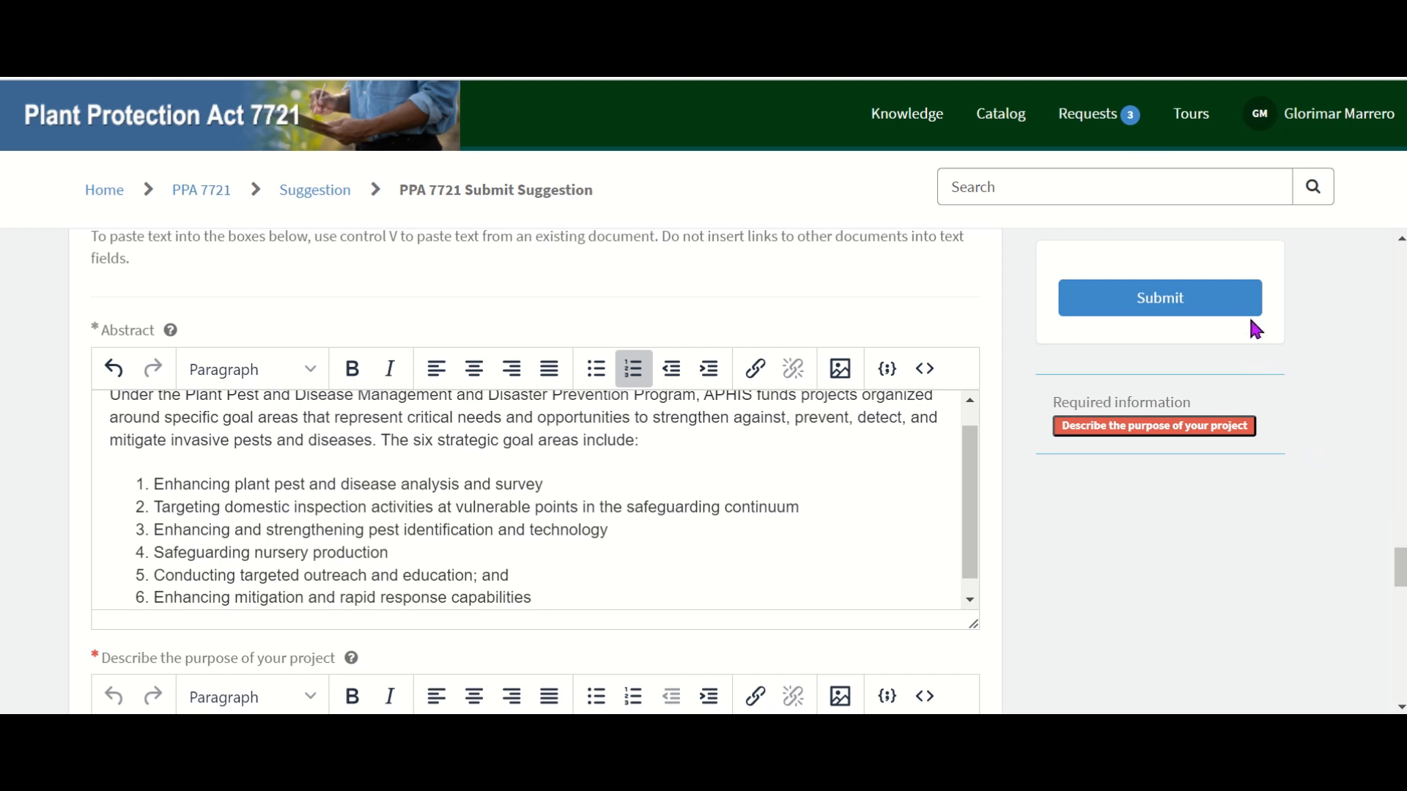
- Paste the same strategic goal areas text into the project purpose description, keeping its formatting
{"action": "left_click_drag", "start_coordinate": [1400, 568], "coordinate": [1399, 594]}
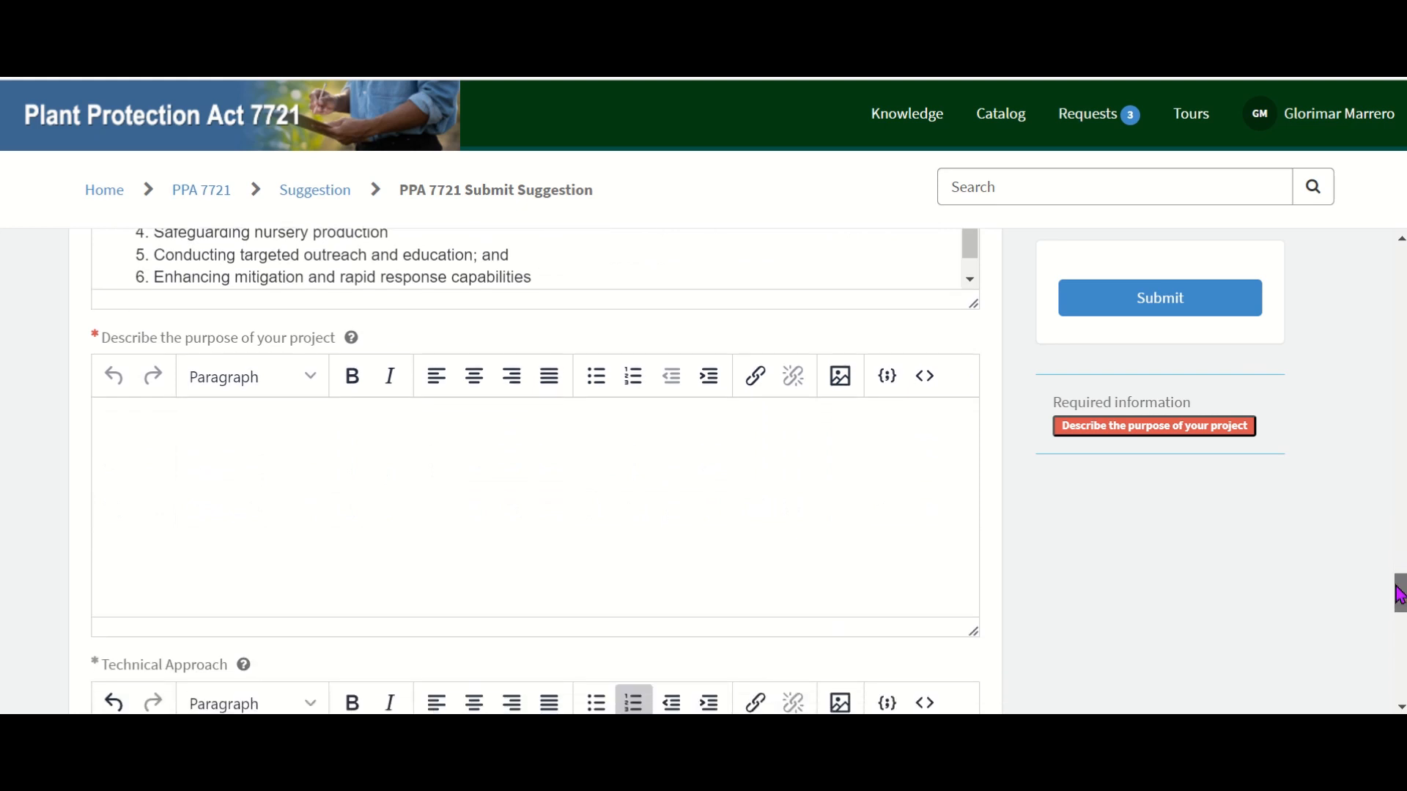
{"action": "left_click", "coordinate": [623, 436]}
{"action": "key", "text": "ctrl+v"}
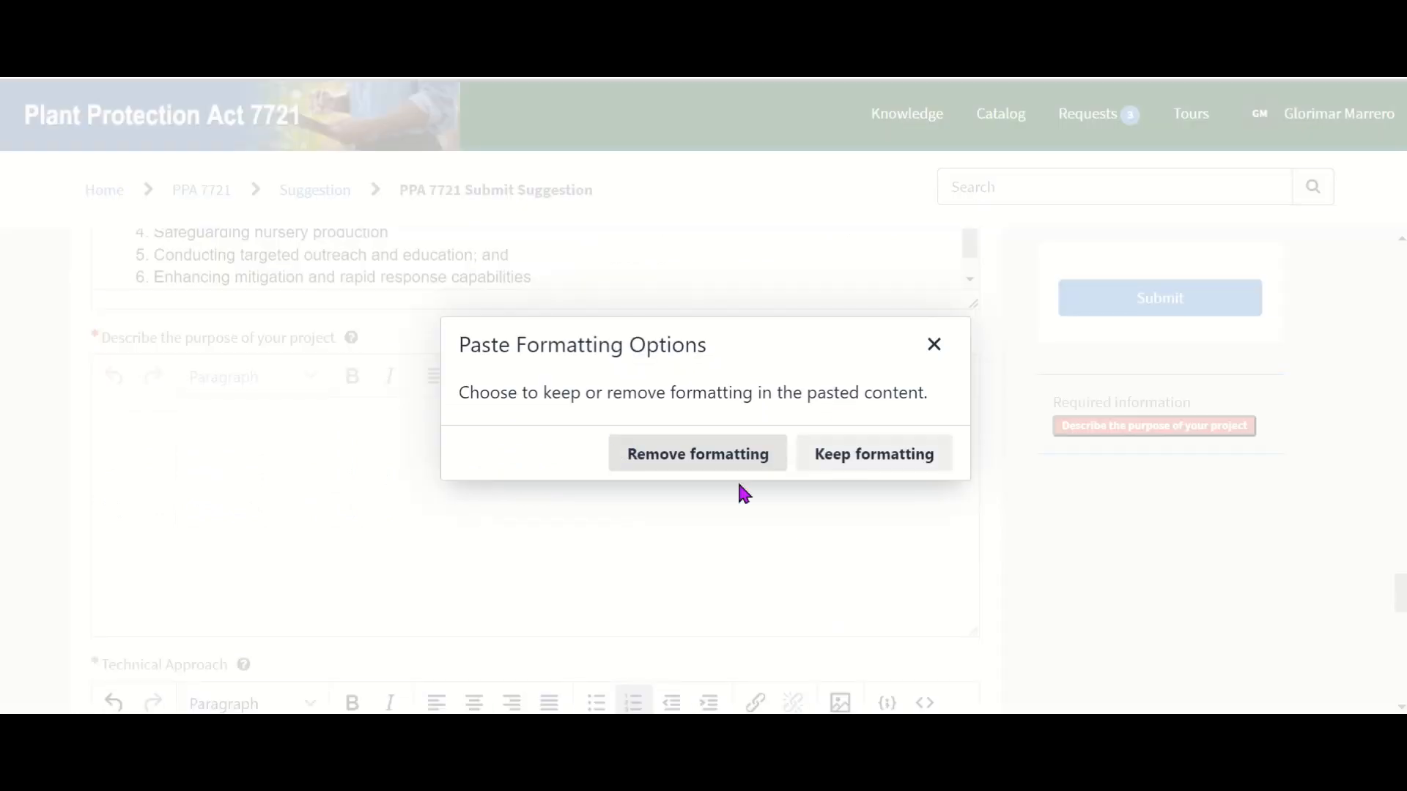
{"action": "left_click", "coordinate": [836, 455]}
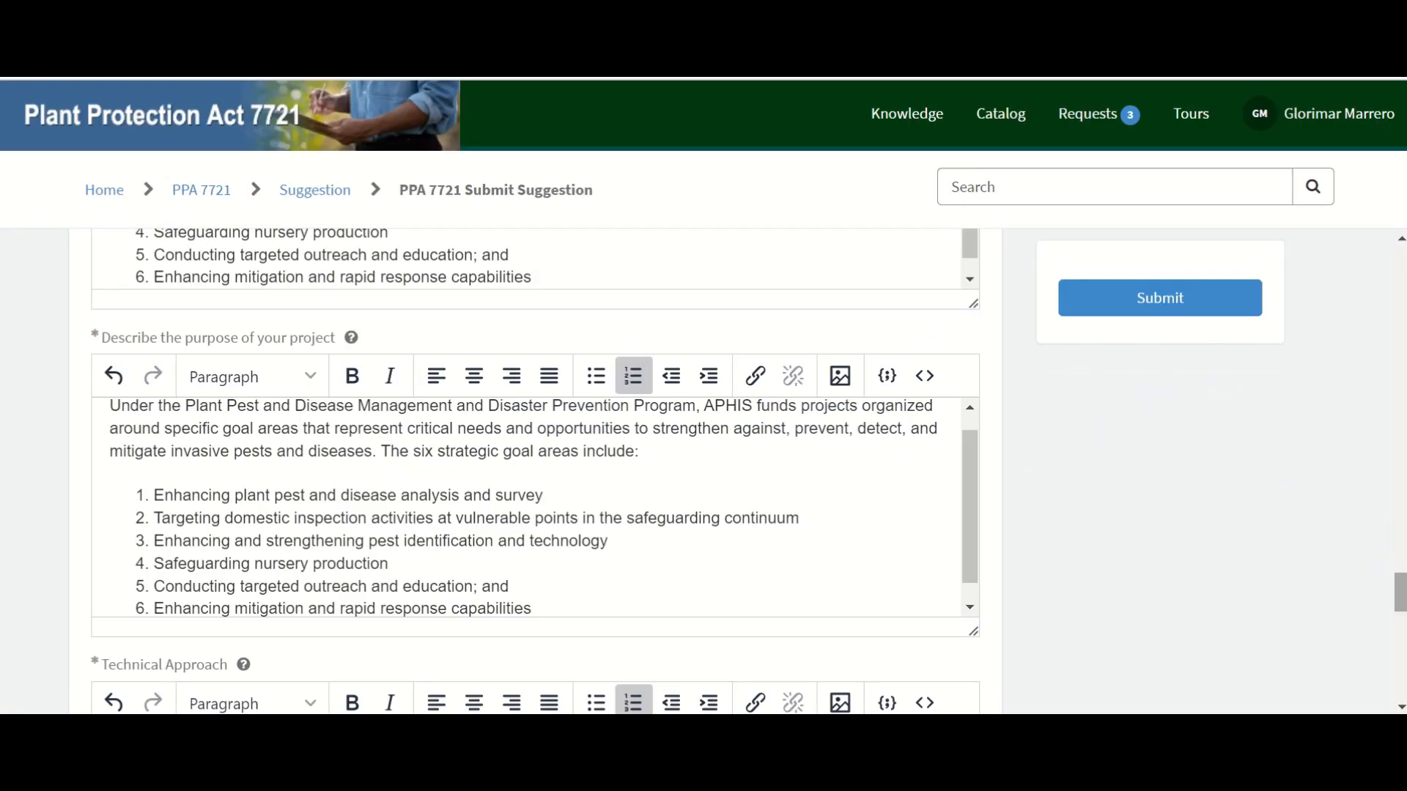
- Submit the completed suggestion form and review the status comments and attachments on the resulting request
{"action": "left_click_drag", "start_coordinate": [1400, 593], "coordinate": [1400, 678]}
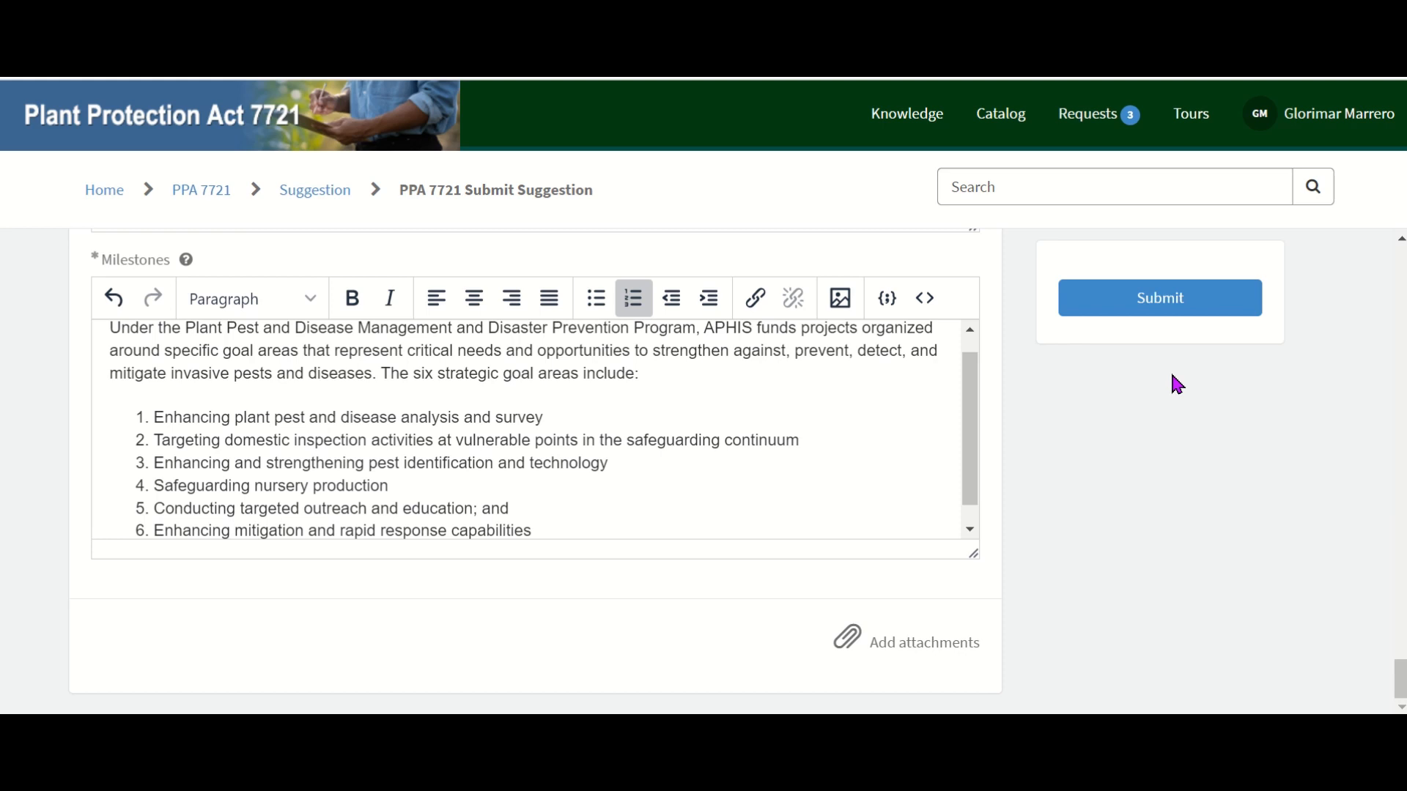
{"action": "left_click", "coordinate": [1176, 308]}
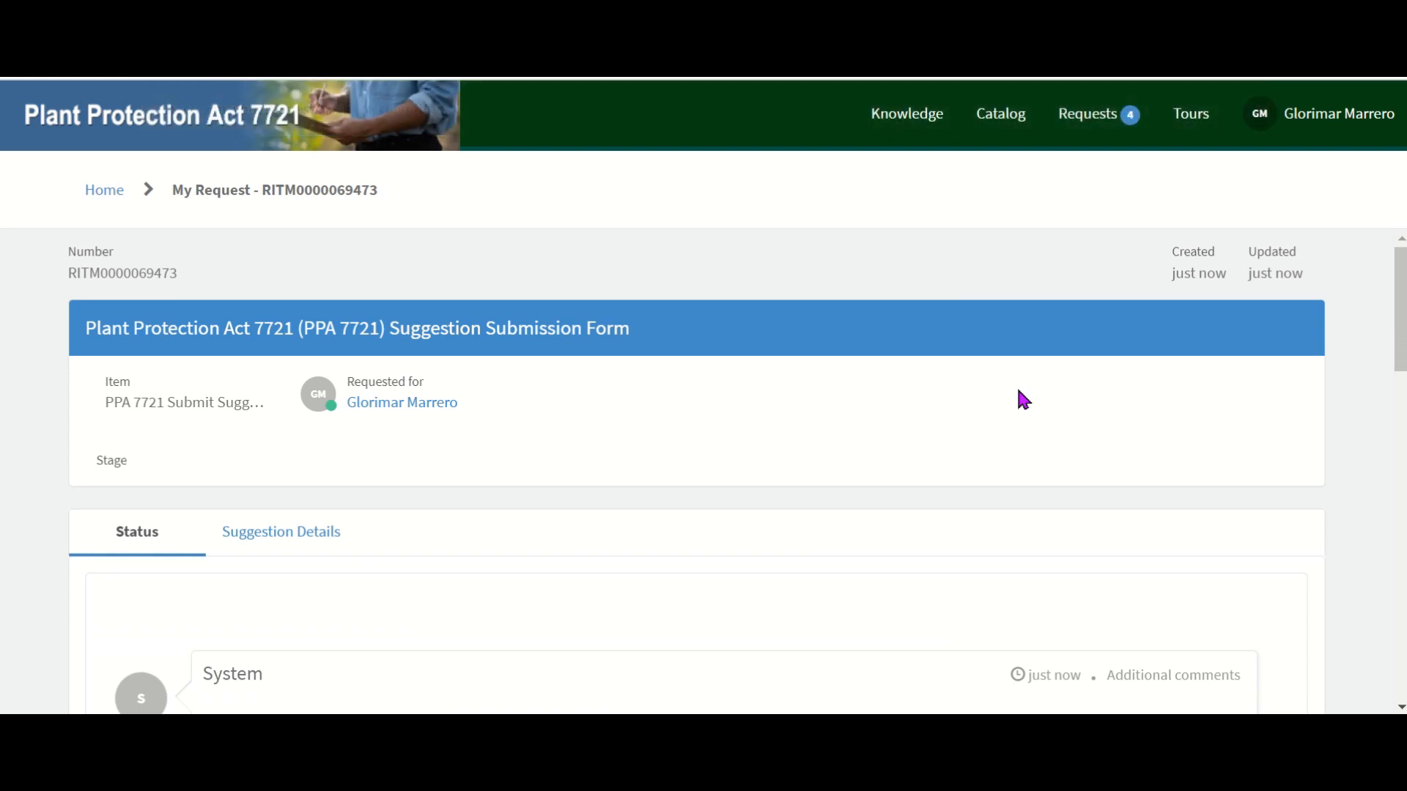
{"action": "left_click_drag", "start_coordinate": [1396, 270], "coordinate": [1389, 372]}
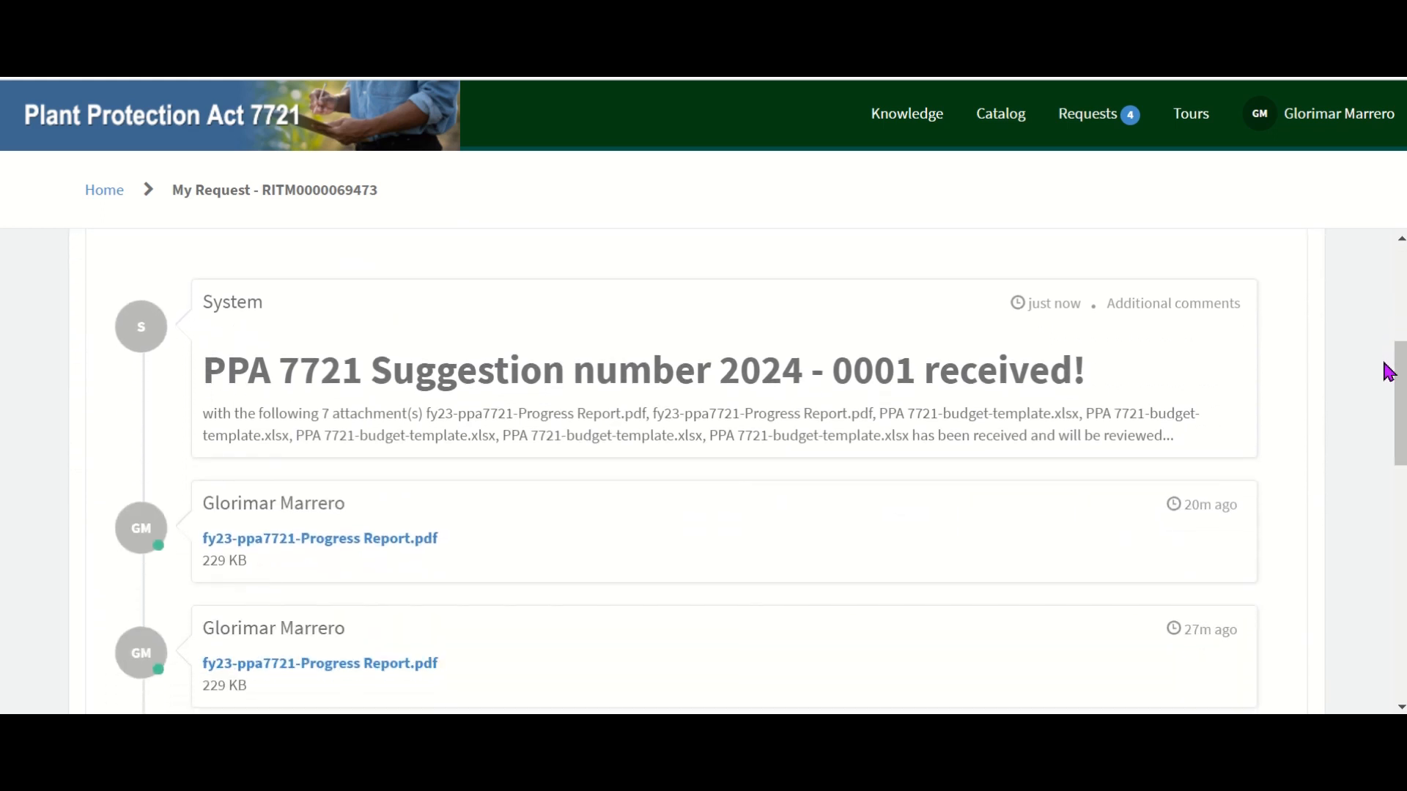